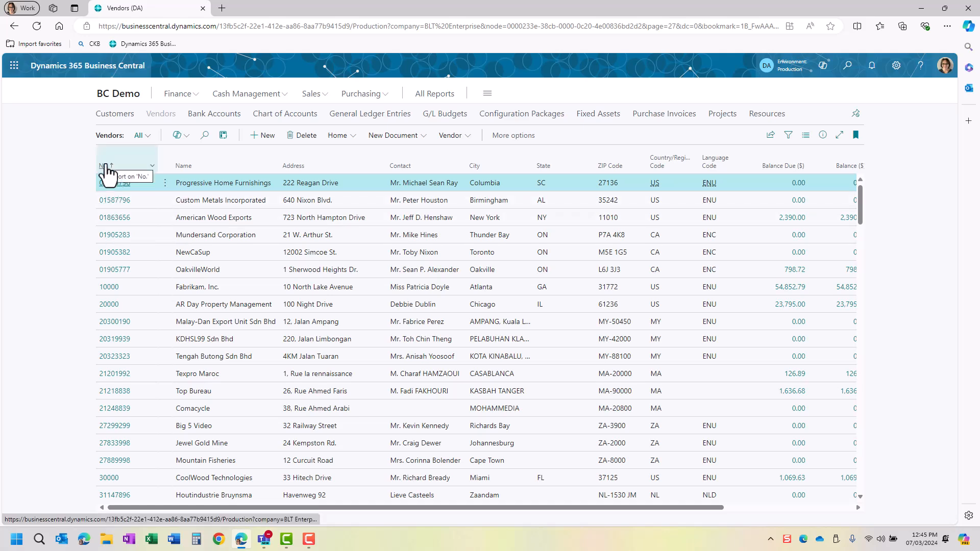
- Sort the Vendors list by No. descending so V00050 Good Guys appears first
left_click(106, 167)
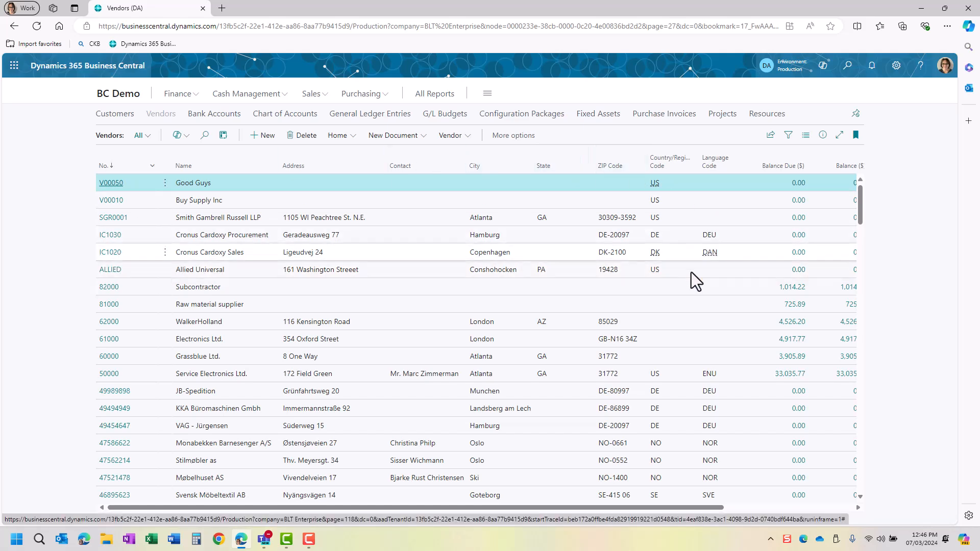
- Personalize the Vendors page to hide the Language Code column and save the layout
left_click(896, 67)
left_click(820, 138)
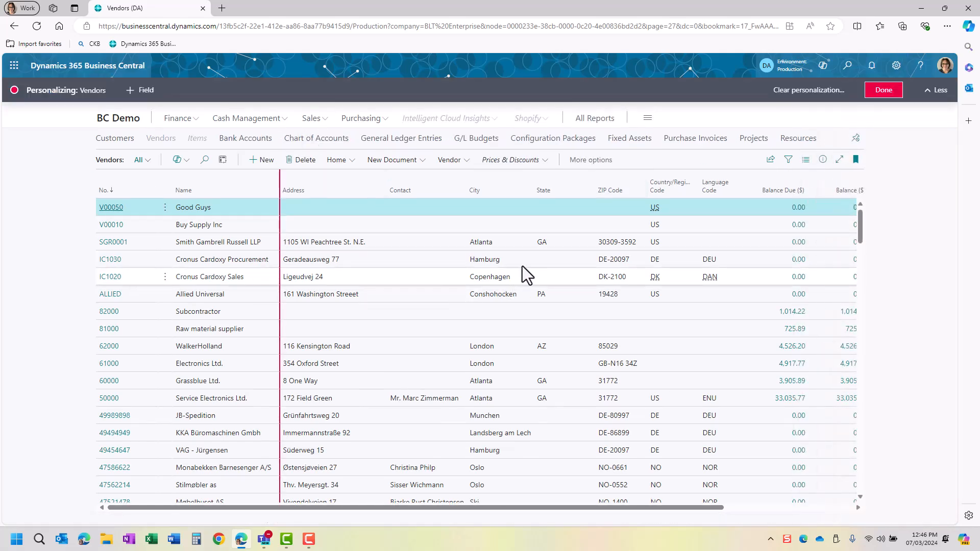
left_click(749, 176)
left_click(761, 224)
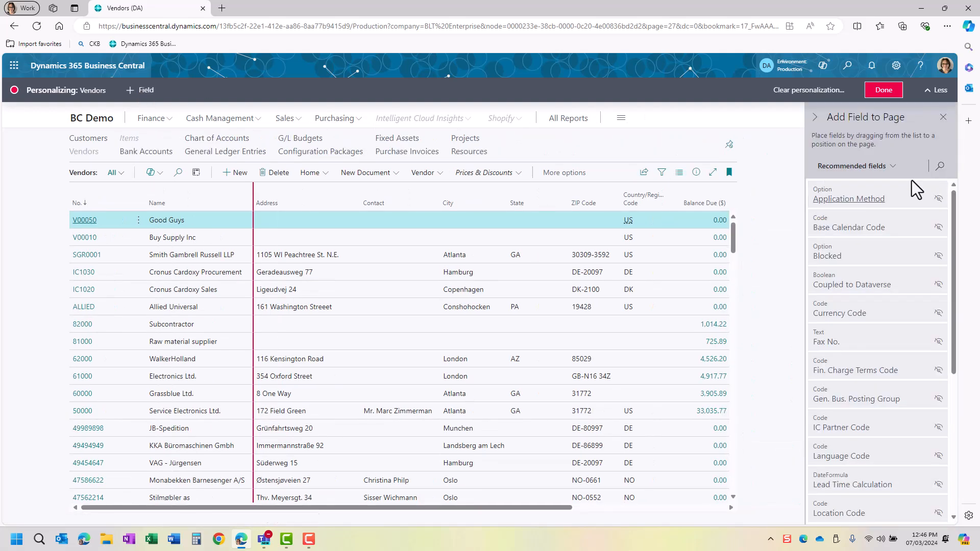
scroll(898, 454, "down", 5)
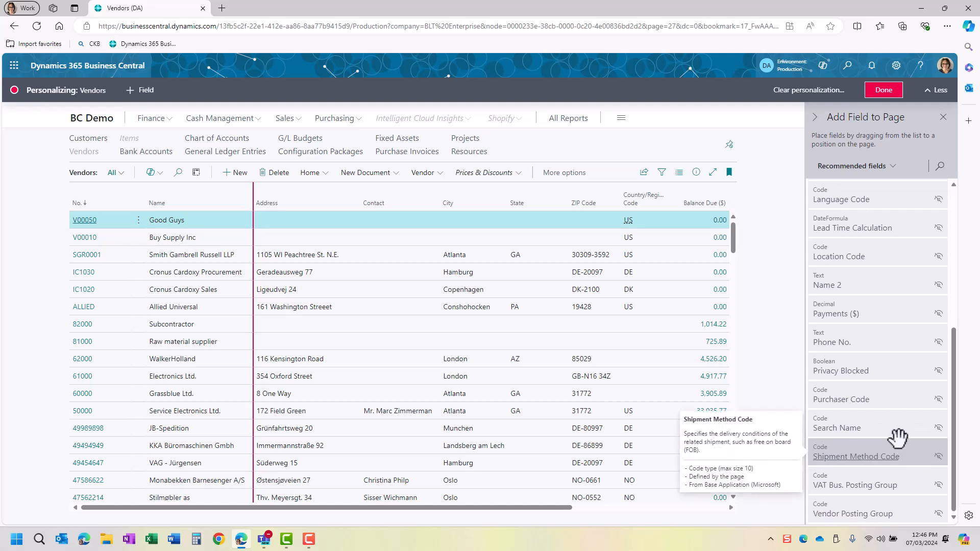
scroll(899, 454, "down", 1)
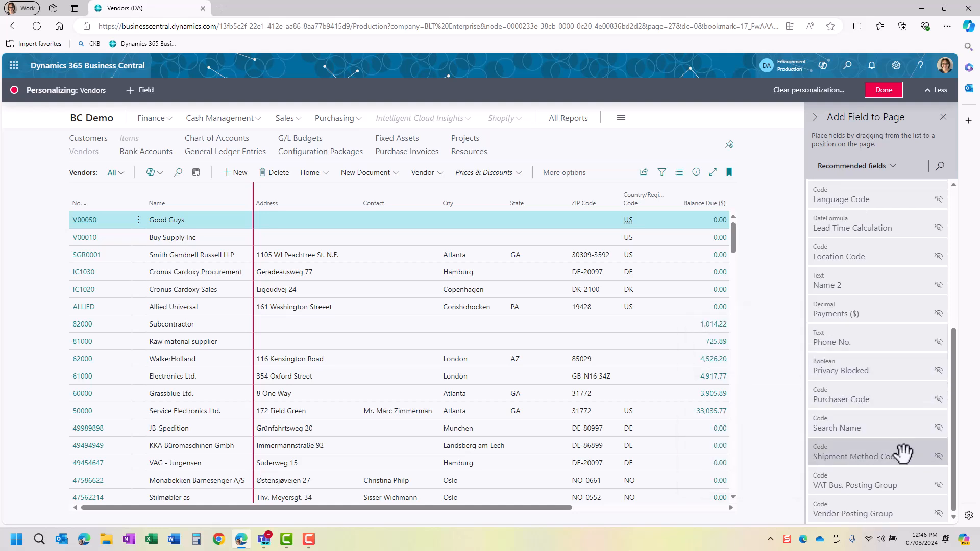
mouse_move(902, 452)
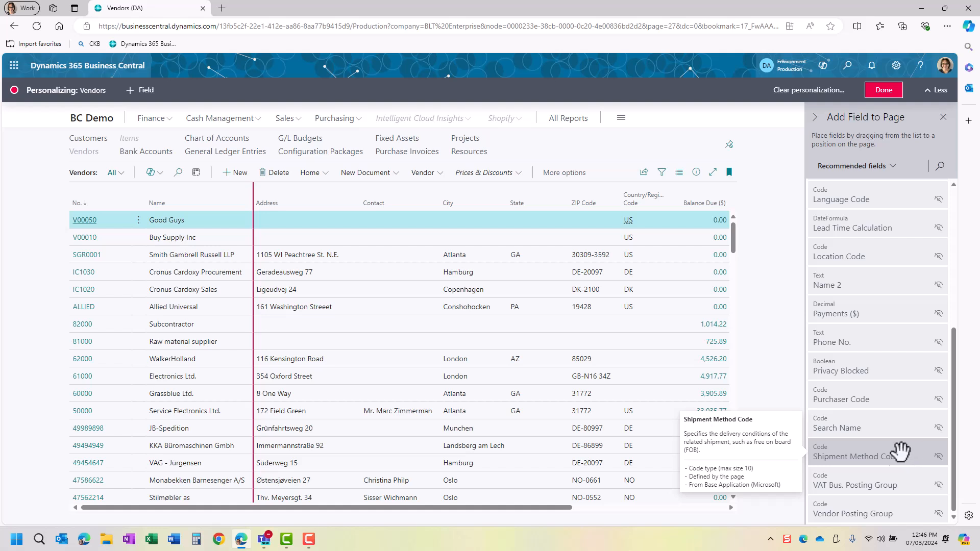
left_click(883, 91)
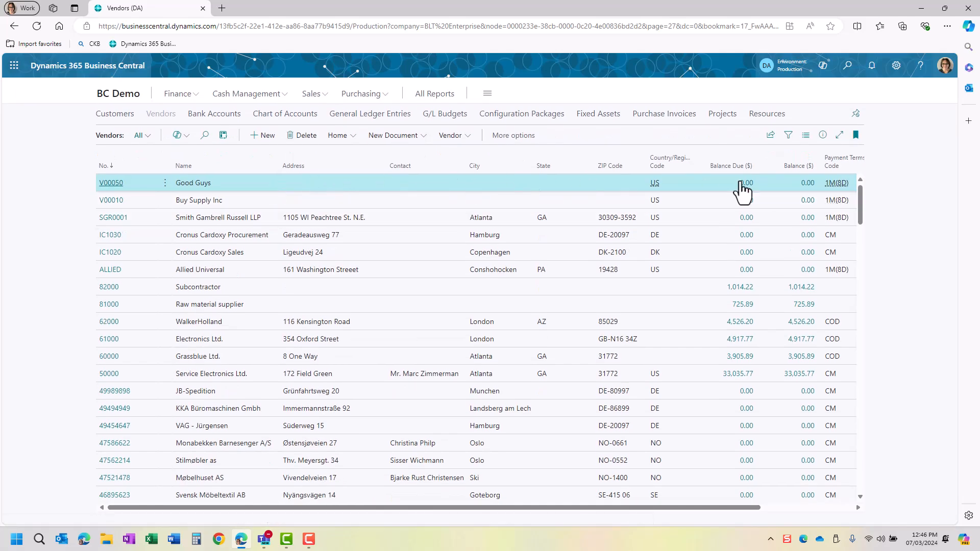
- Re-sort vendors ascending by No. and open the 10000 Fabrikam, Inc. Vendor Card
left_click_drag(642, 507, 286, 501)
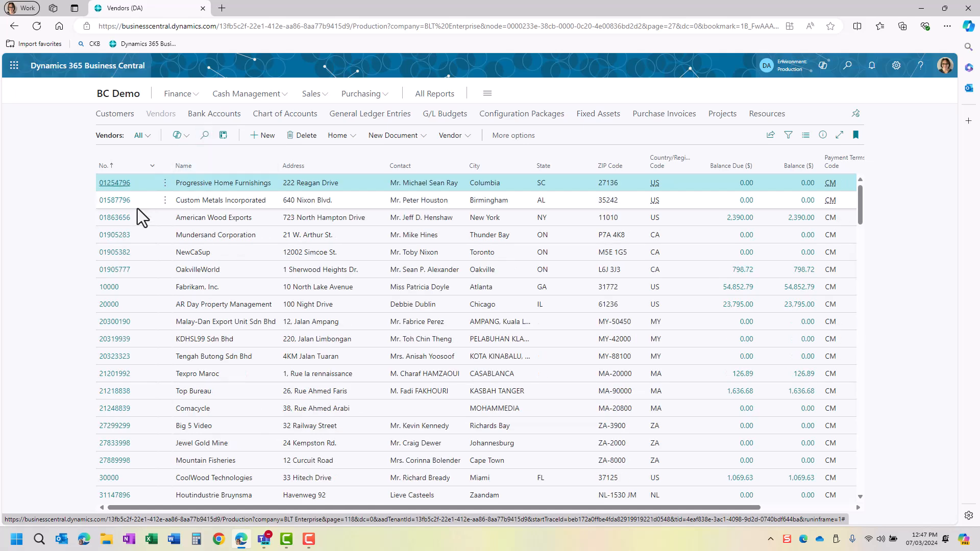
left_click(112, 289)
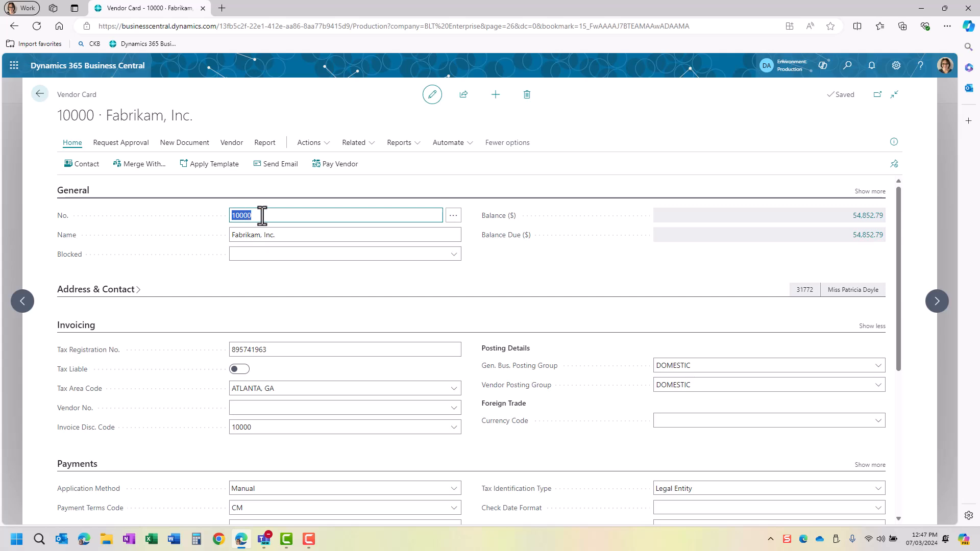
key("Tab")
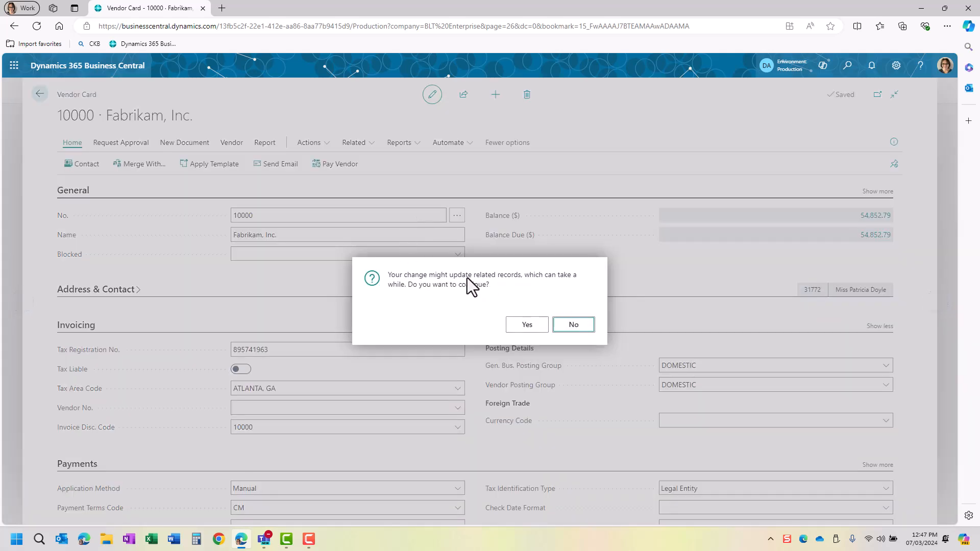
left_click(572, 327)
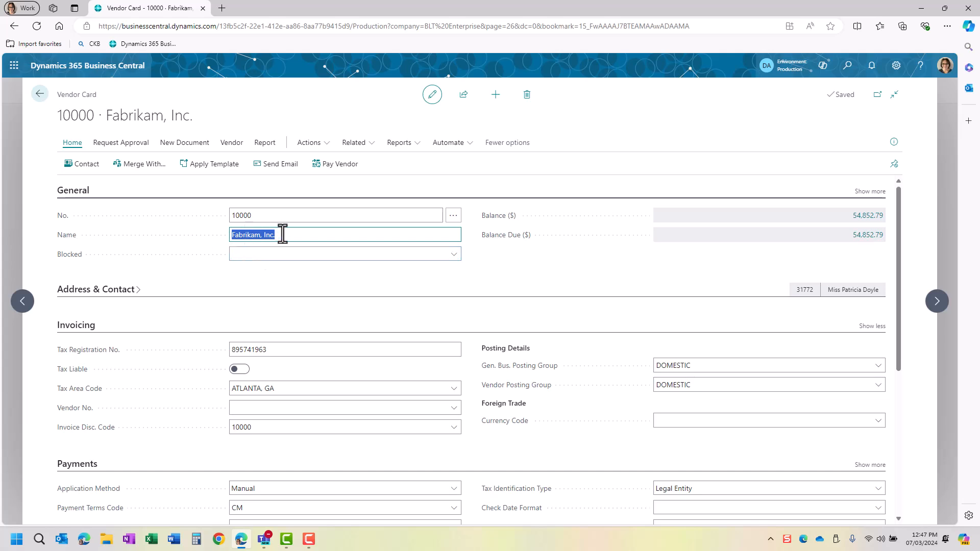
left_click(455, 255)
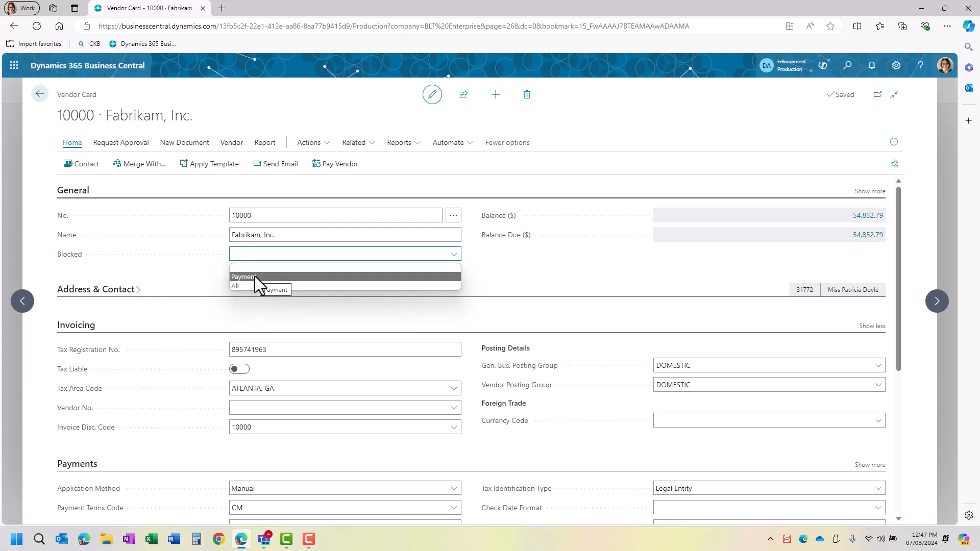
left_click(258, 258)
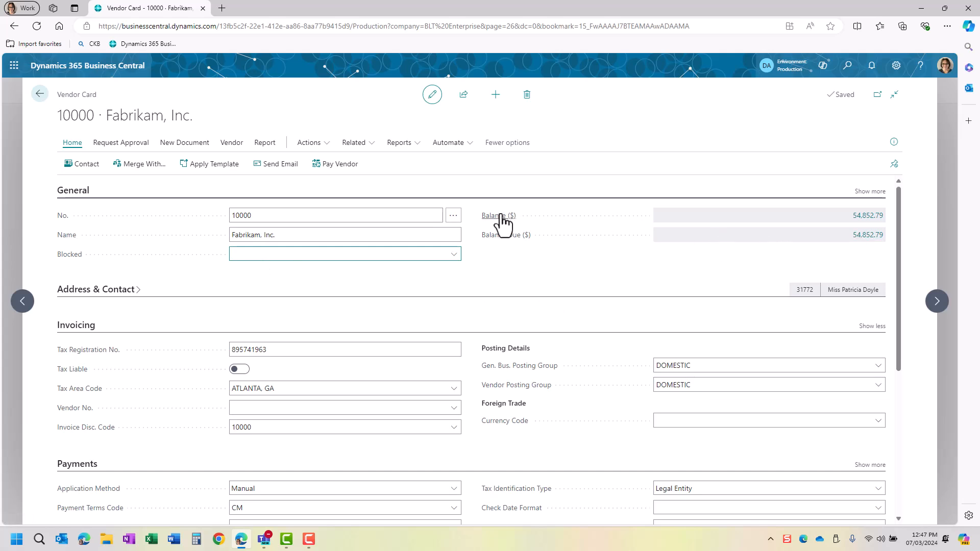
left_click(872, 220)
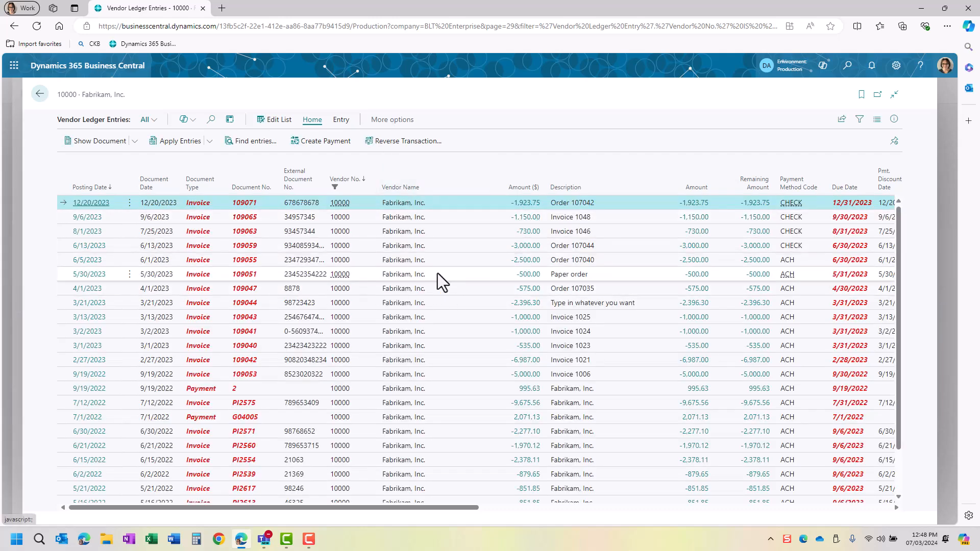
scroll(459, 283, "down", 1)
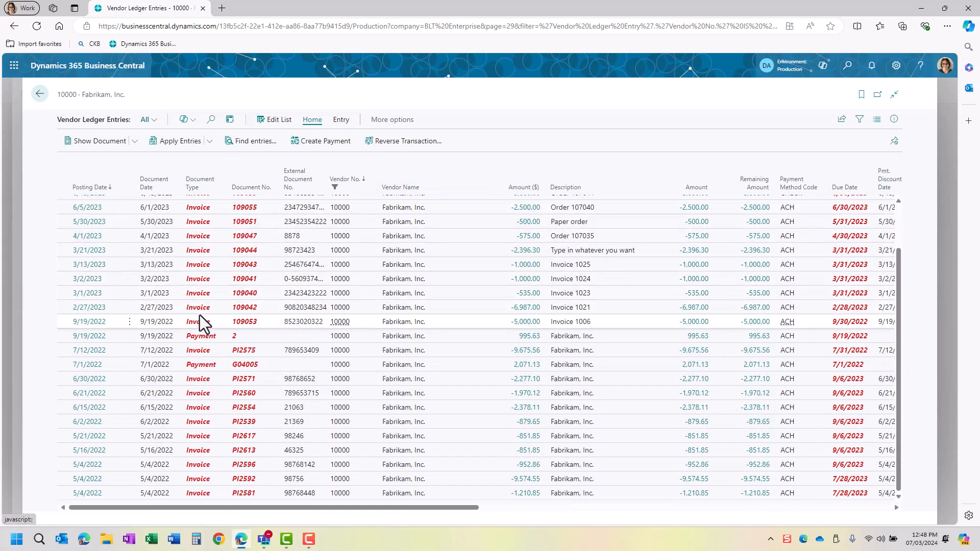
scroll(199, 324, "up", 1)
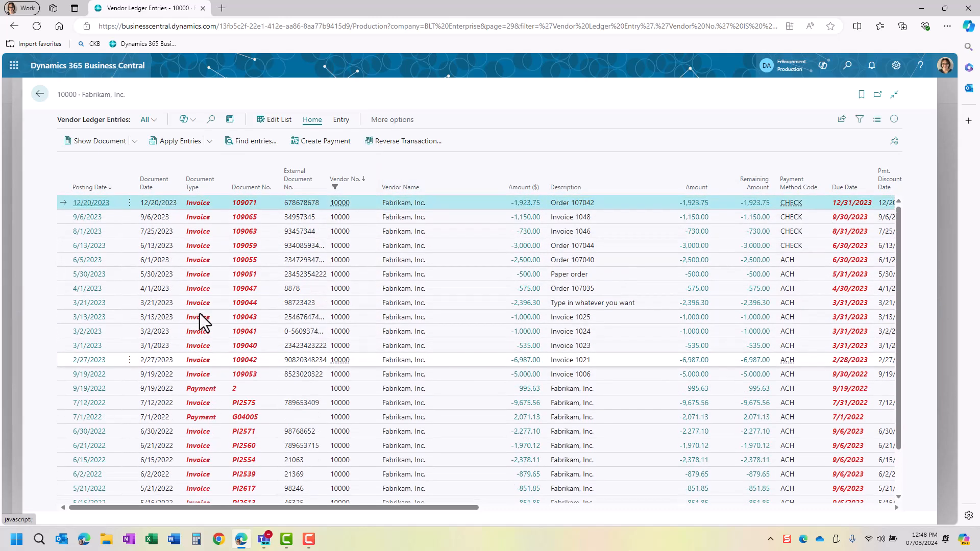
left_click(39, 94)
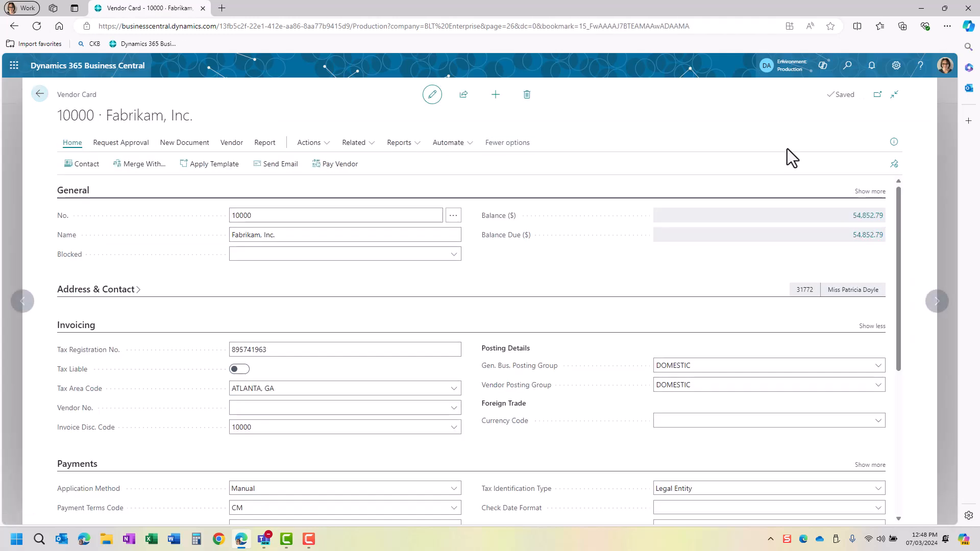
- Show more General fields, then personalize the card and toggle Responsibility Center's visibility options
left_click(878, 192)
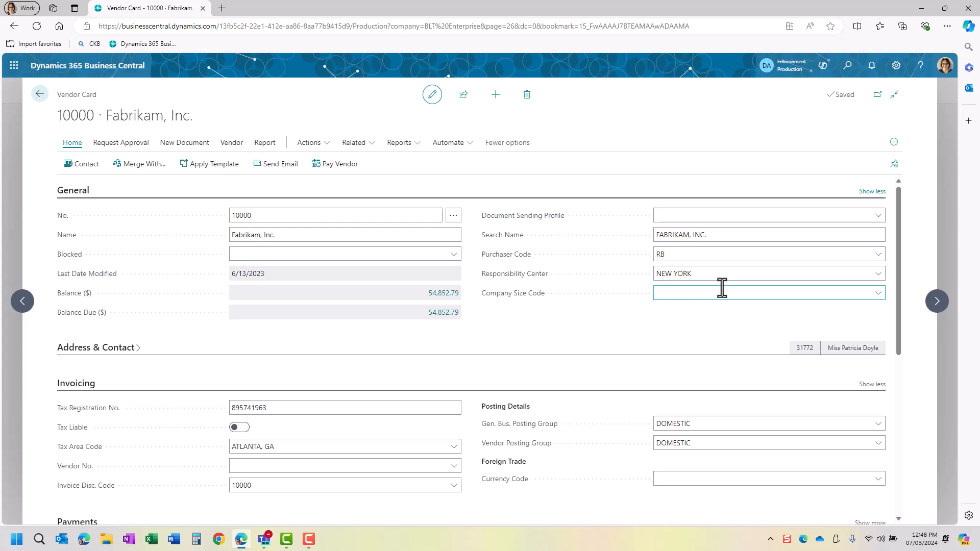
left_click(896, 65)
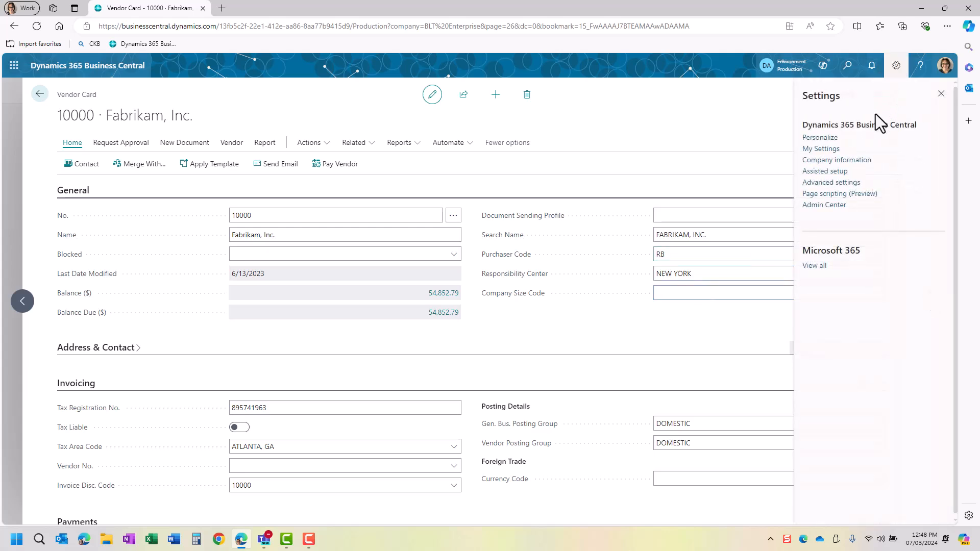
left_click(825, 133)
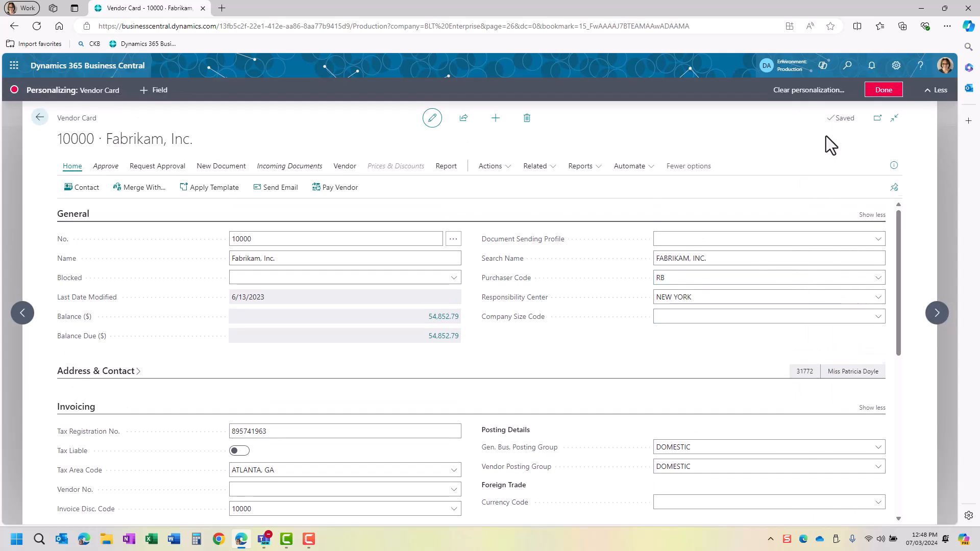
left_click(881, 295)
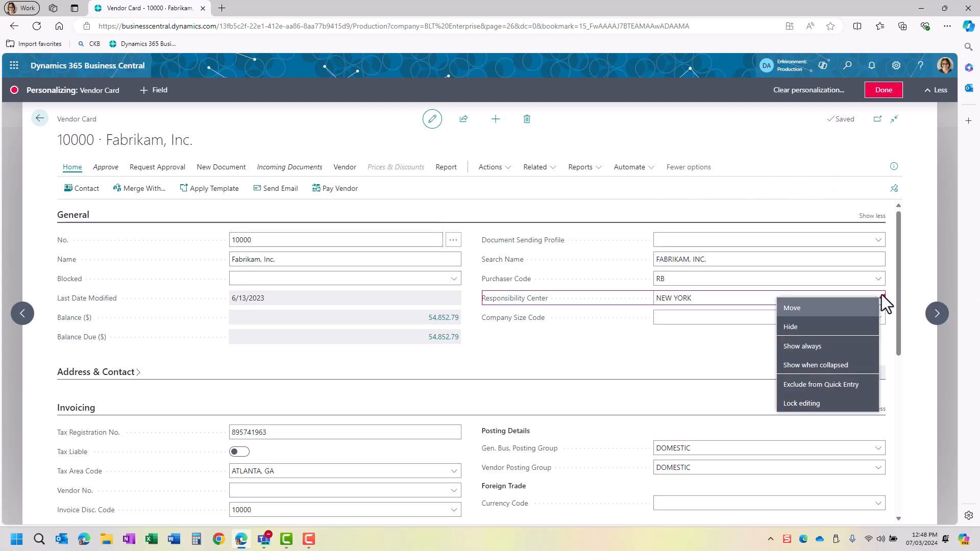
left_click(803, 347)
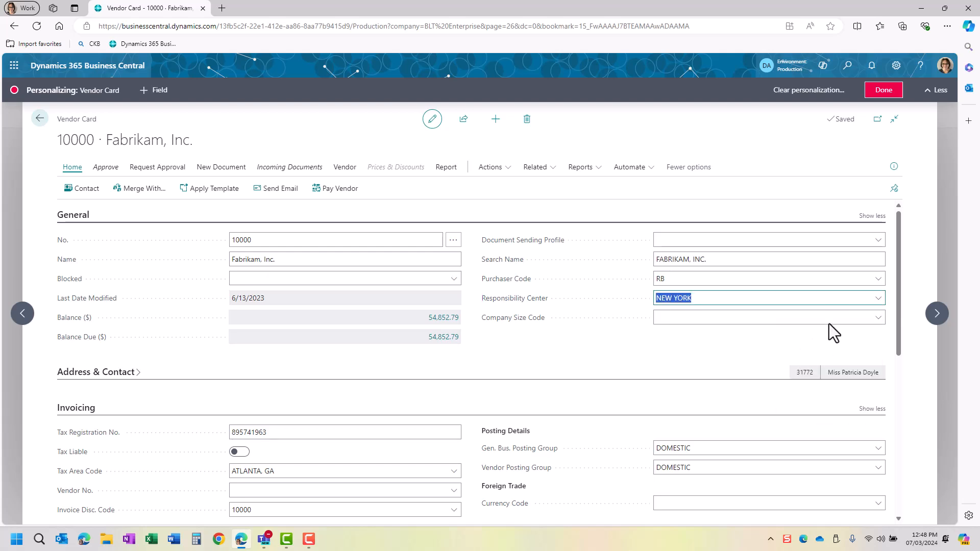
left_click(884, 298)
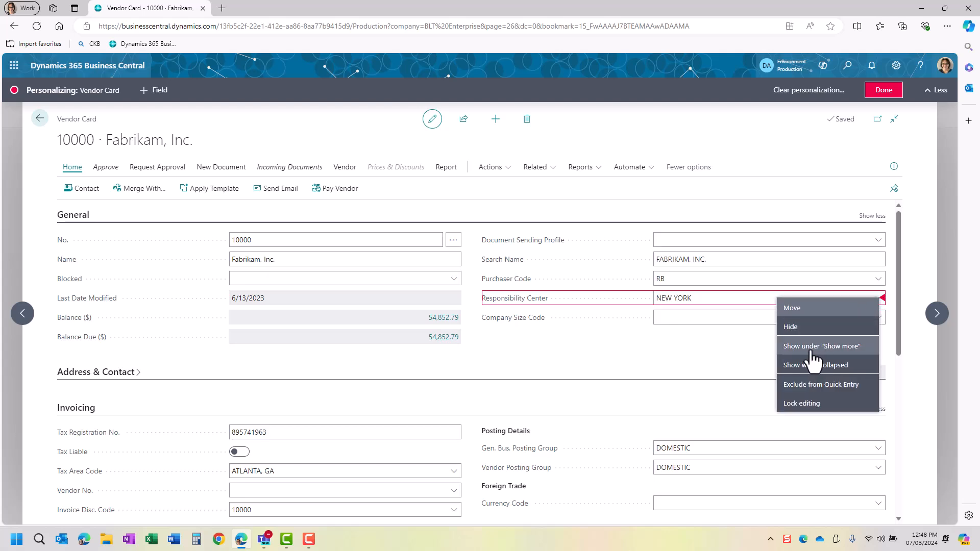
left_click(812, 347)
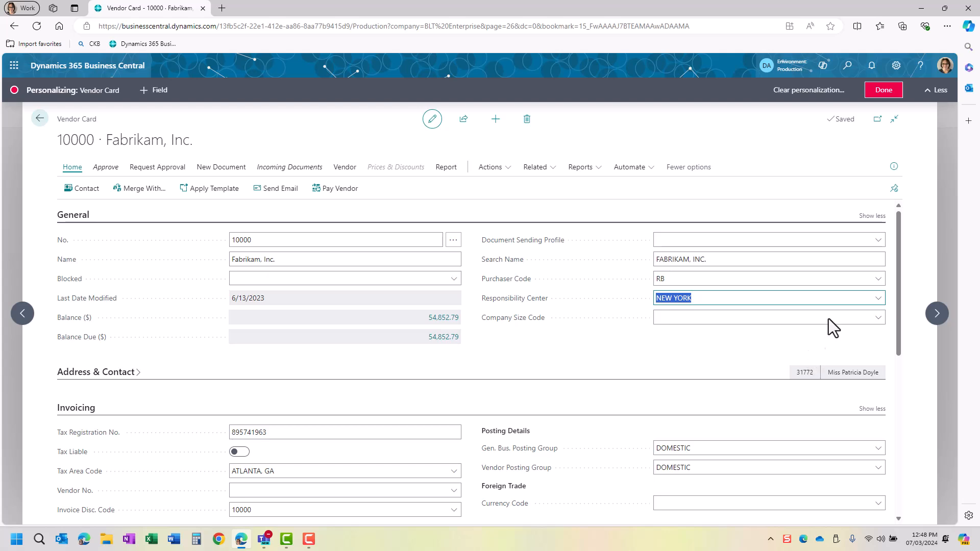
- Make Responsibility Center show when General is collapsed, test collapsing General, and finish personalizing
left_click(881, 297)
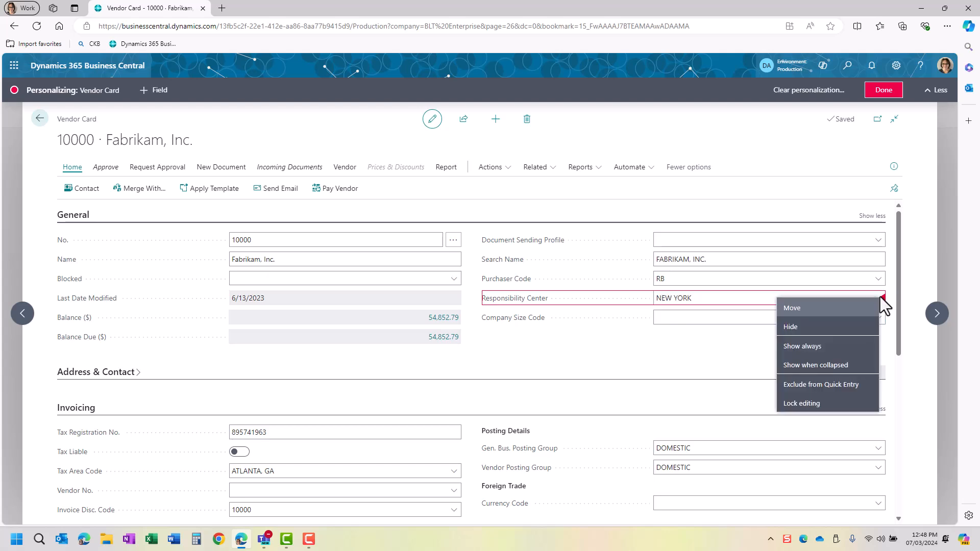
left_click(817, 367)
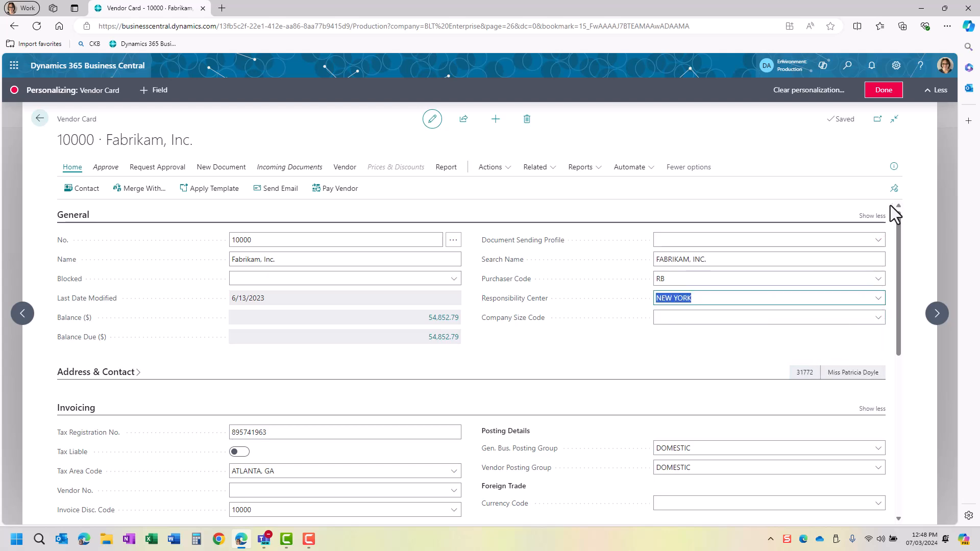
left_click(876, 216)
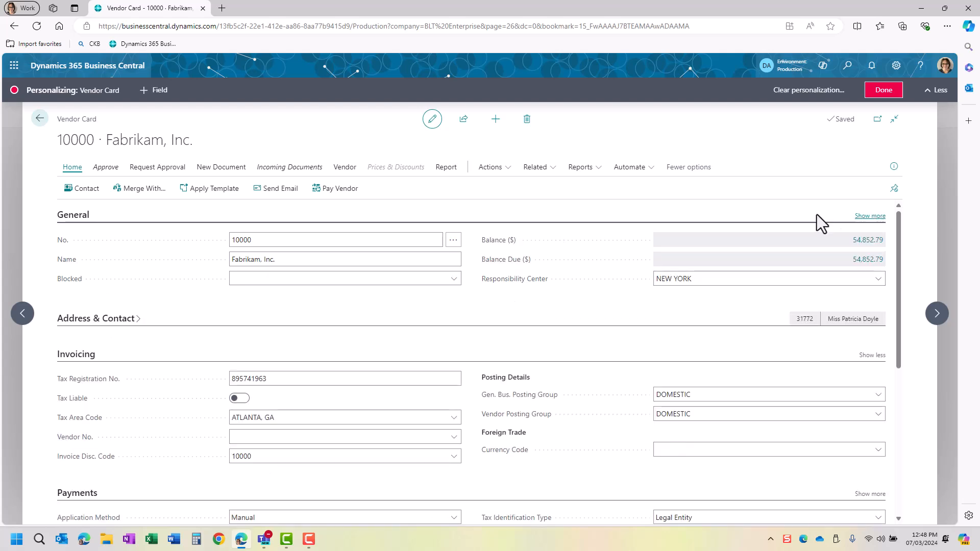
left_click(77, 217)
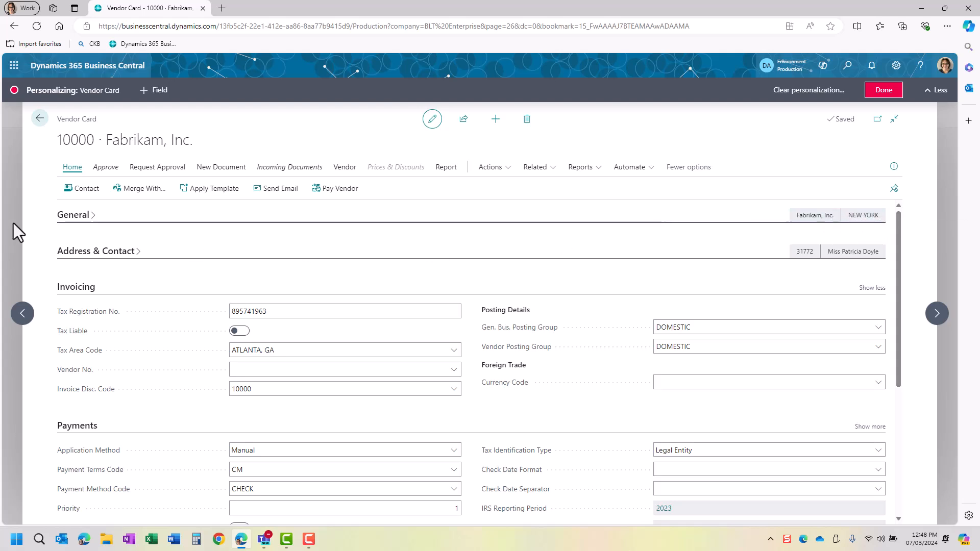
left_click(81, 219)
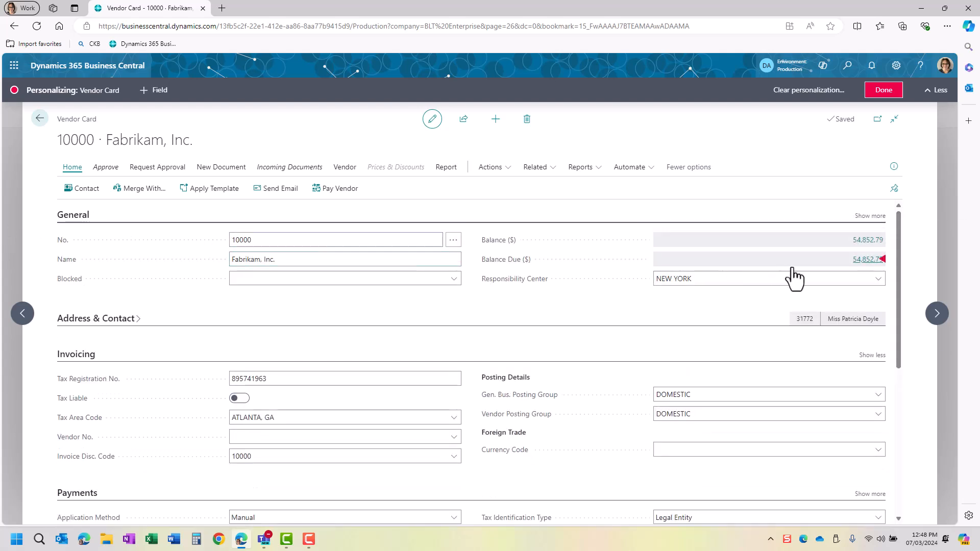
left_click(883, 90)
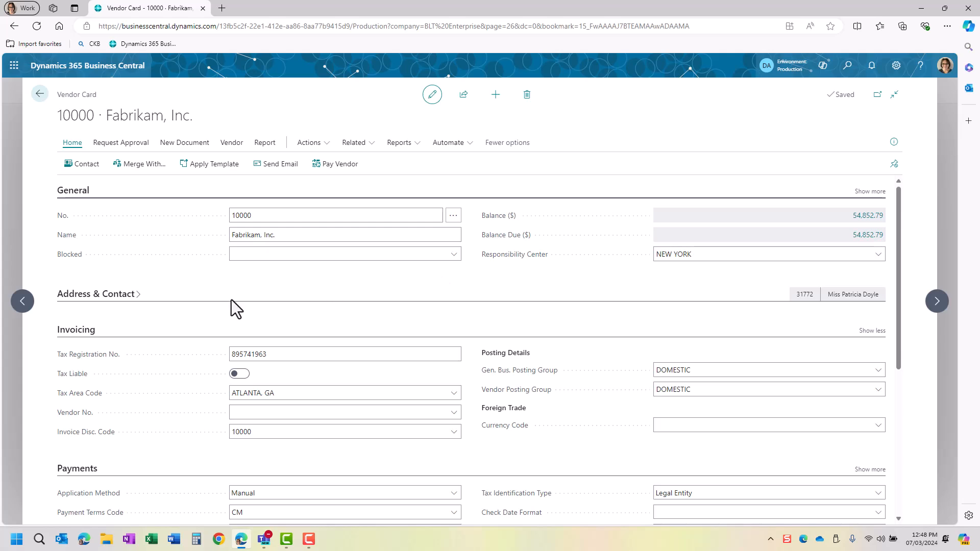
- Expand Fabrikam's Address & Contact details, reduce to main fields, and check the Tax Area Code
left_click(66, 299)
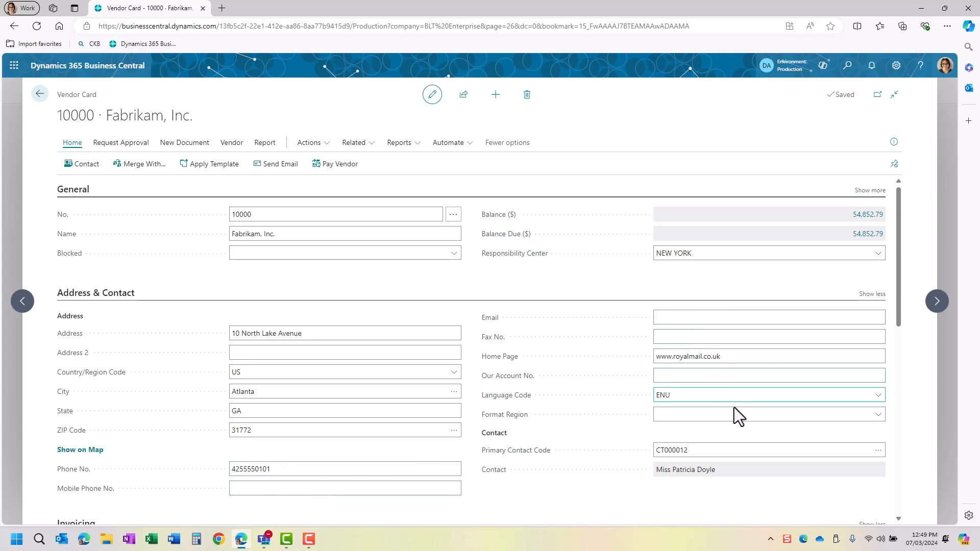
left_click(708, 377)
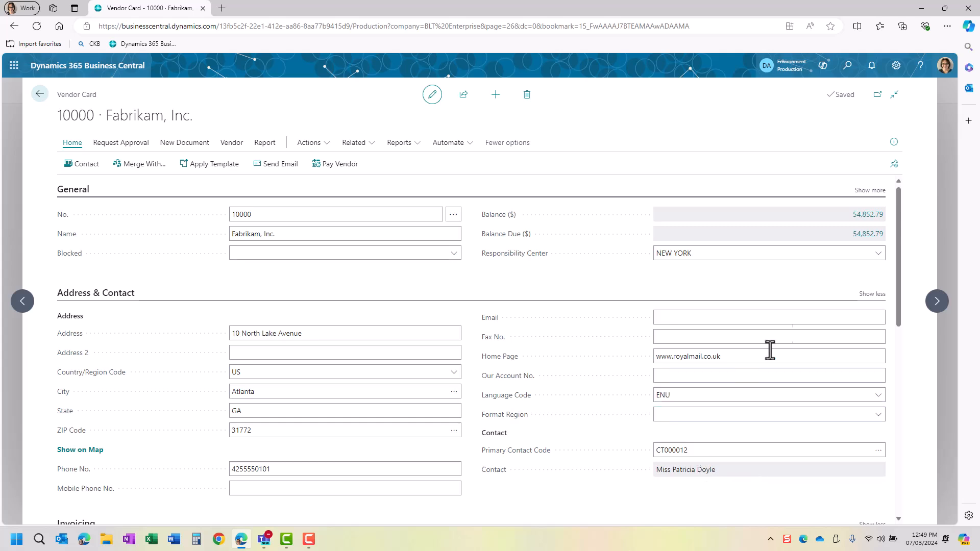
left_click(872, 293)
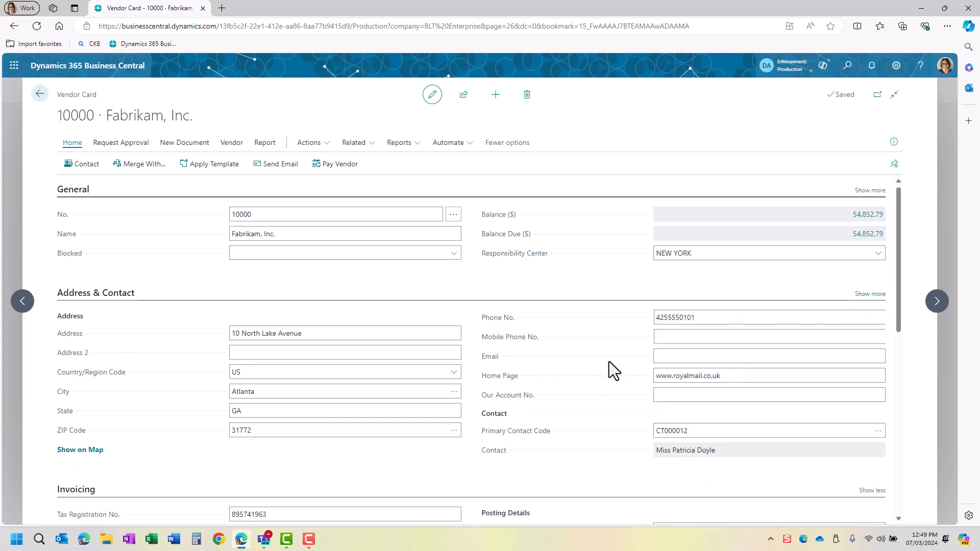
scroll(606, 363, "down", 4)
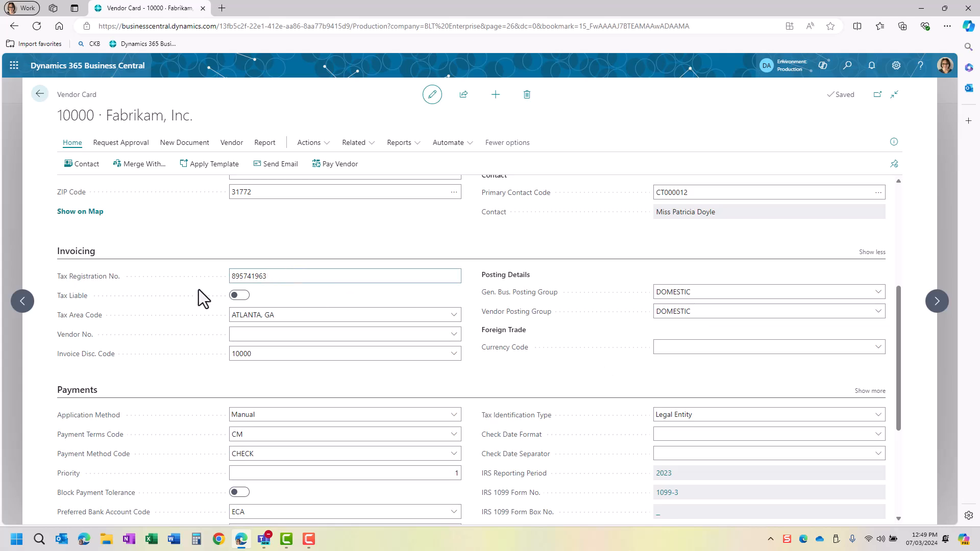
left_click(243, 312)
left_click(877, 313)
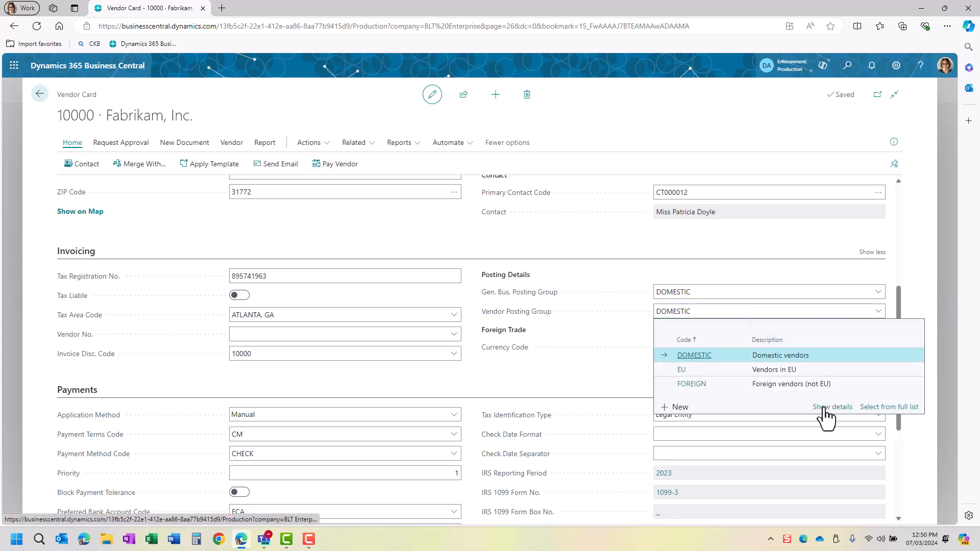
left_click(823, 408)
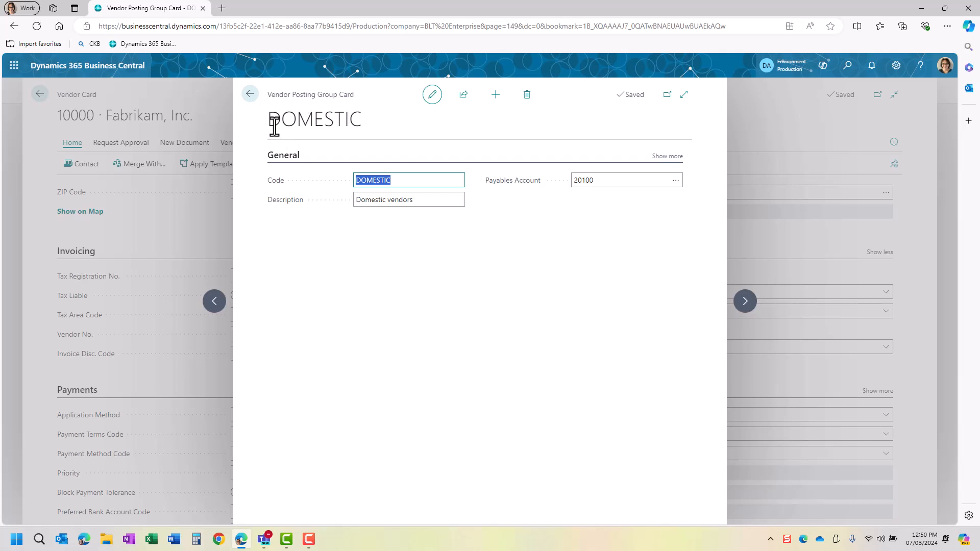
left_click(248, 94)
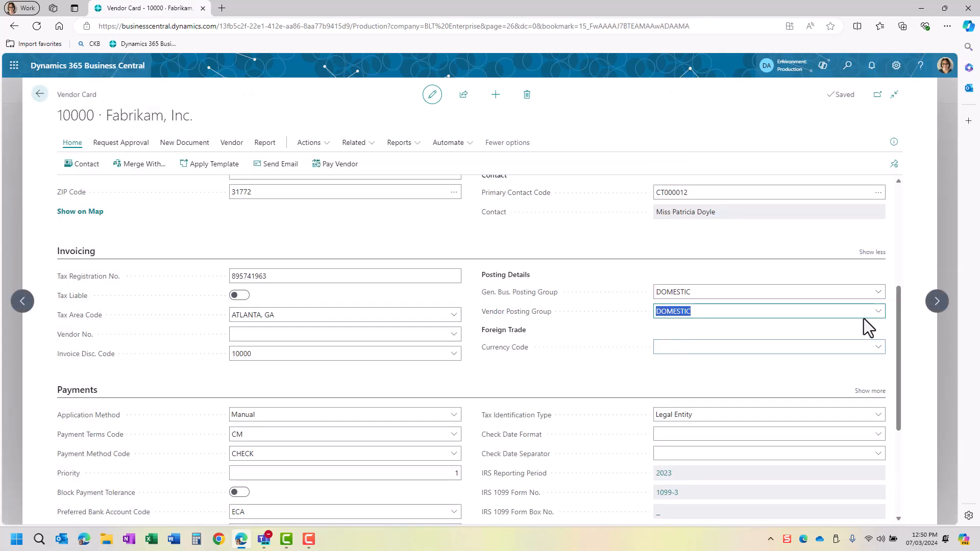
left_click(878, 312)
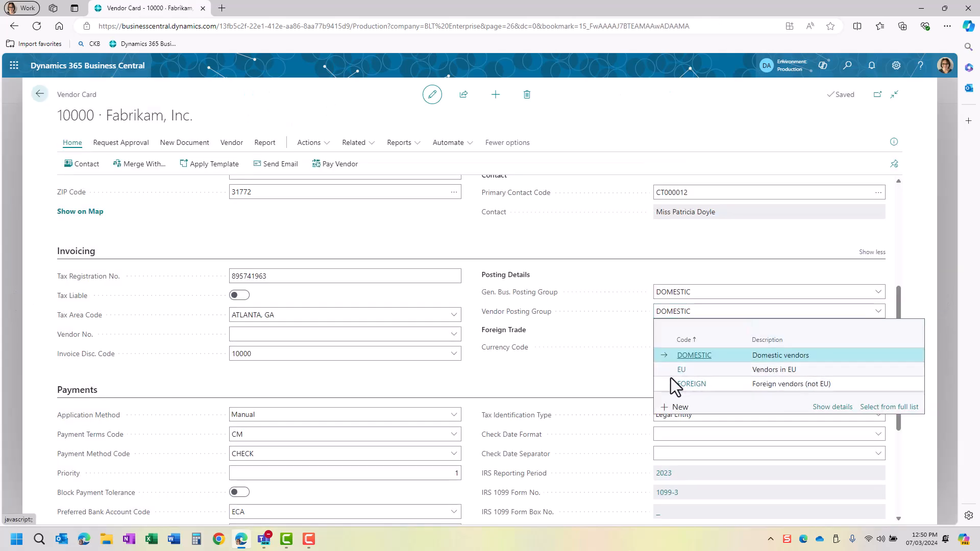
mouse_move(844, 407)
left_mouse_down()
mouse_move(886, 405)
mouse_move(857, 410)
left_mouse_up()
left_click(876, 410)
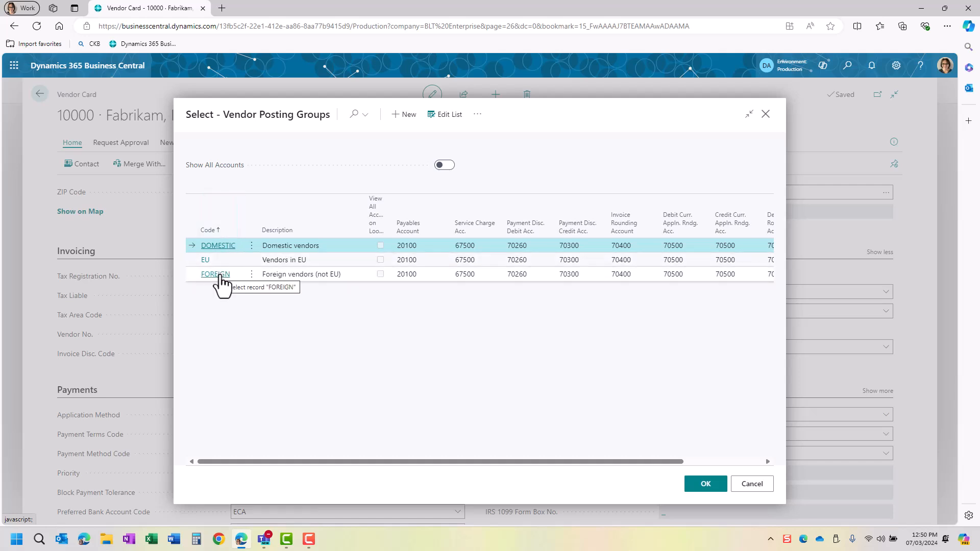
left_click(765, 116)
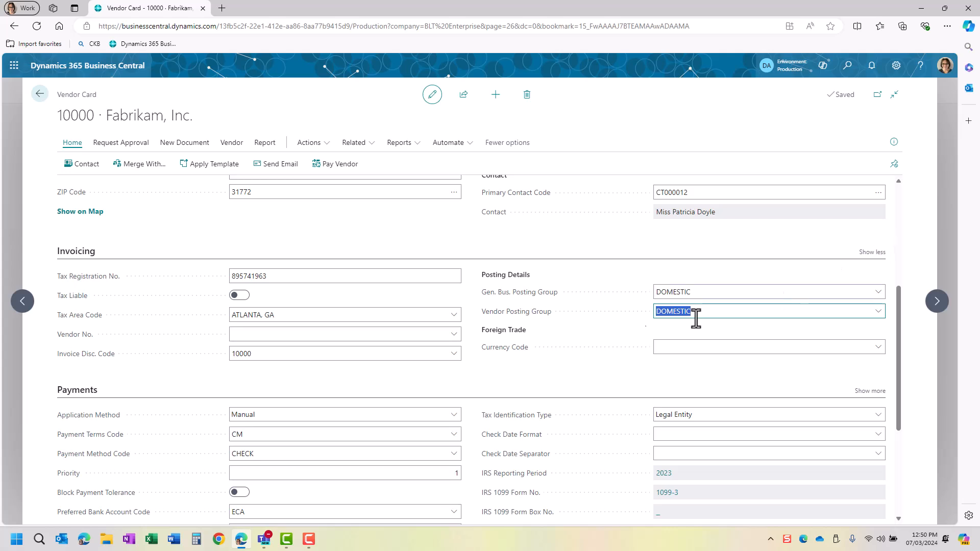
scroll(615, 329, "down", 2)
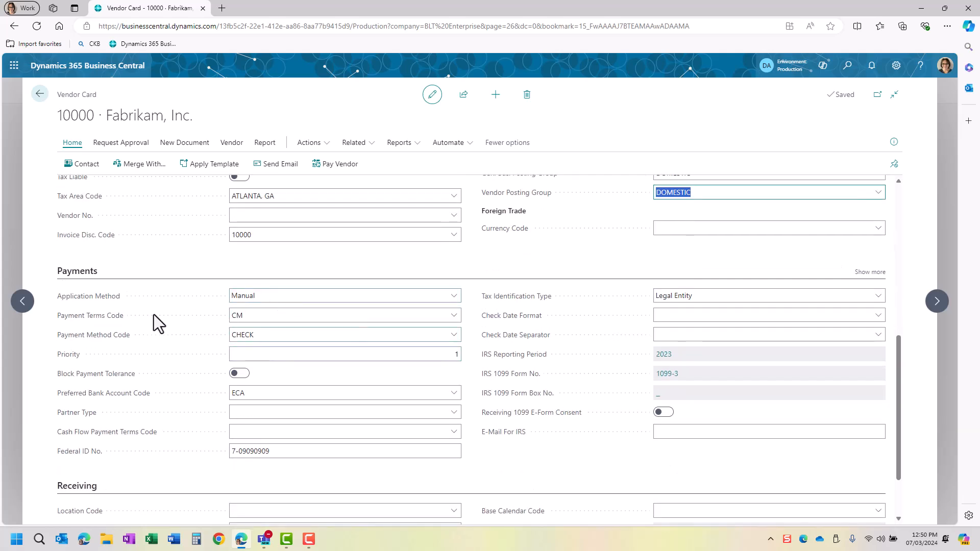
left_click(253, 317)
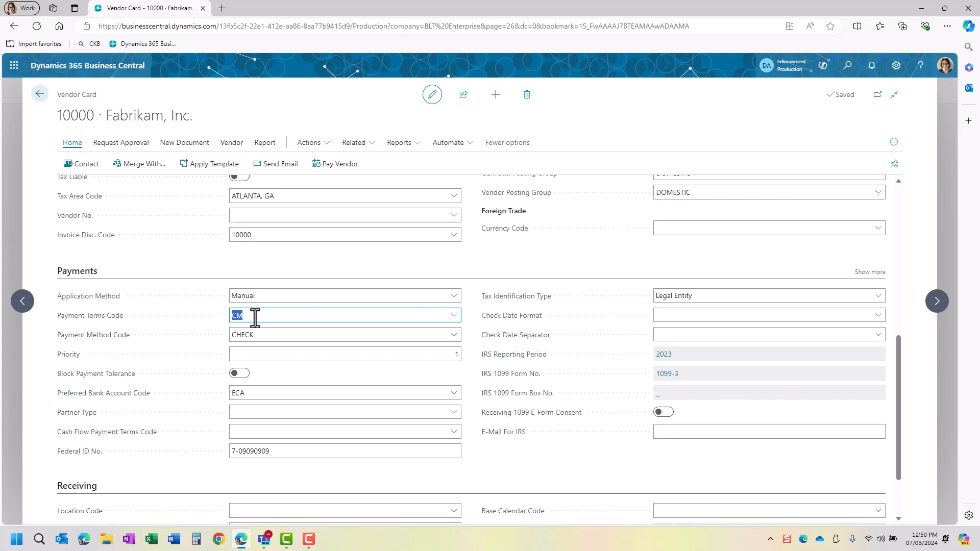
left_click(452, 318)
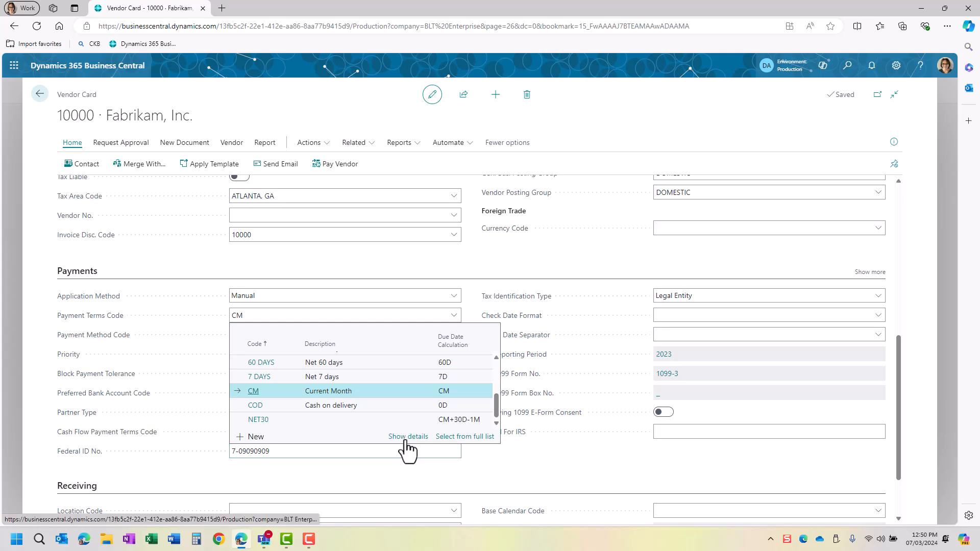
left_click(451, 442)
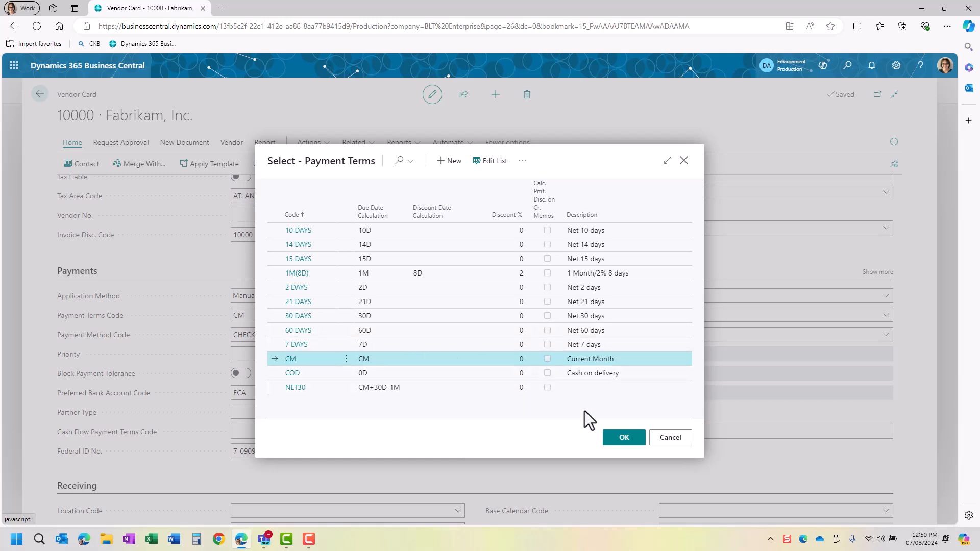
left_click(670, 439)
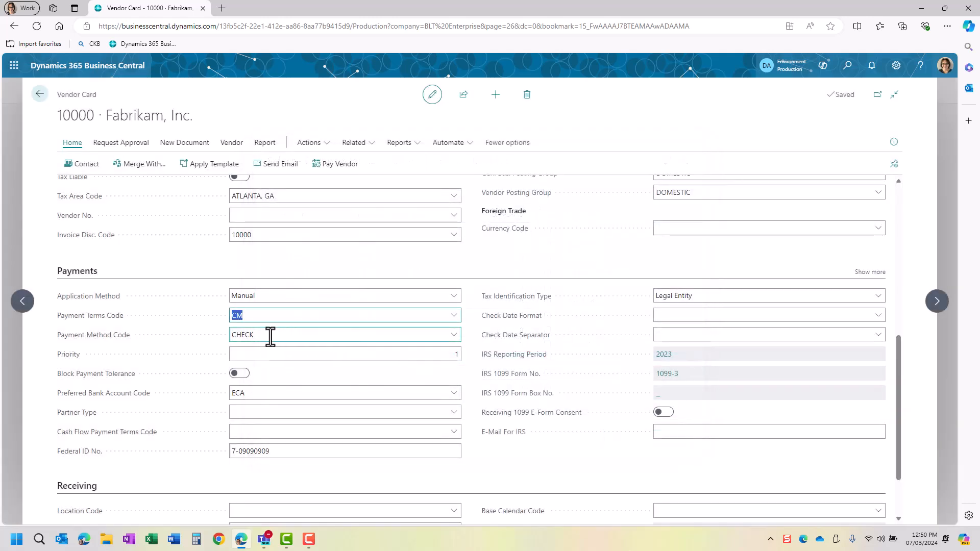
left_click(277, 335)
left_click(452, 335)
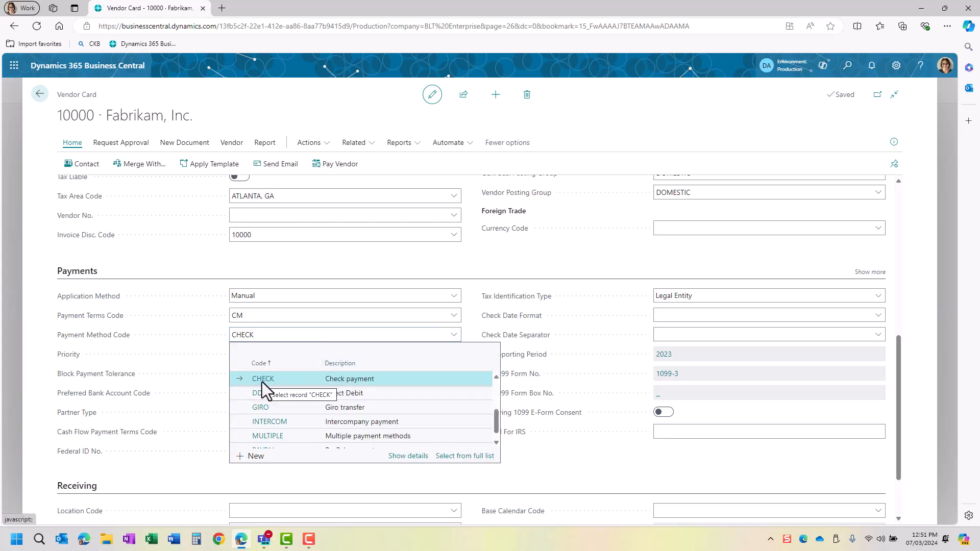
scroll(262, 382, "up", 3)
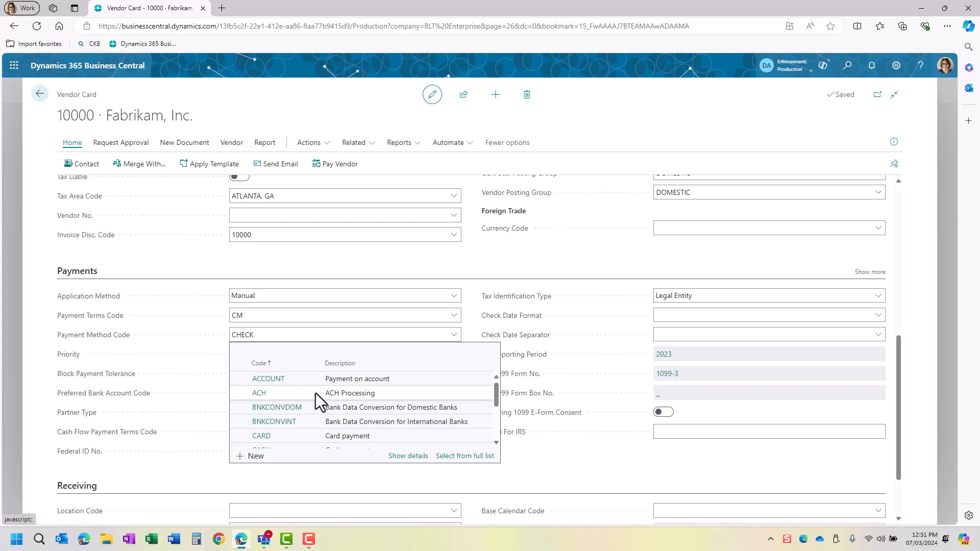
scroll(315, 393, "down", 3)
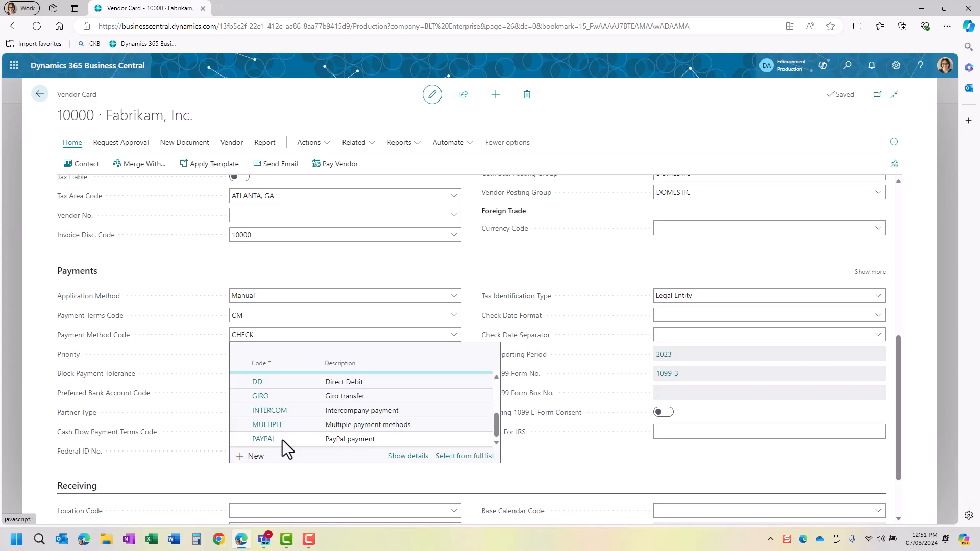
scroll(293, 418, "up", 3)
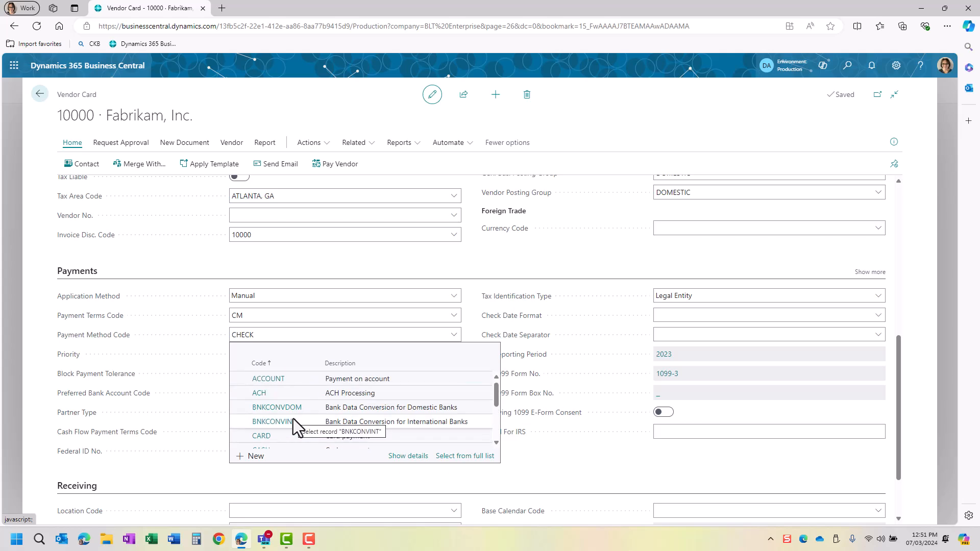
- Review Priority, Preferred Bank Account Code and Partner Type without changing Fabrikam's payment settings
key("Escape")
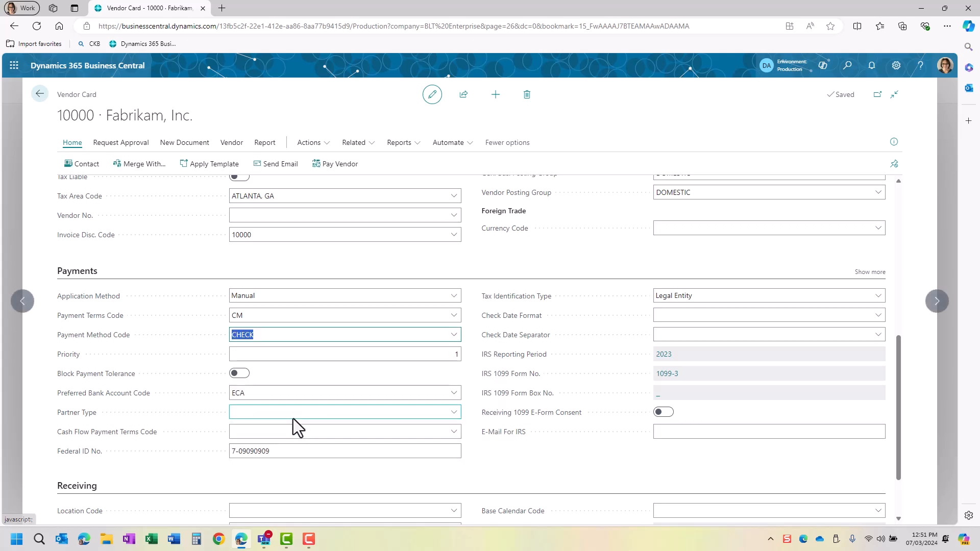
left_click(271, 355)
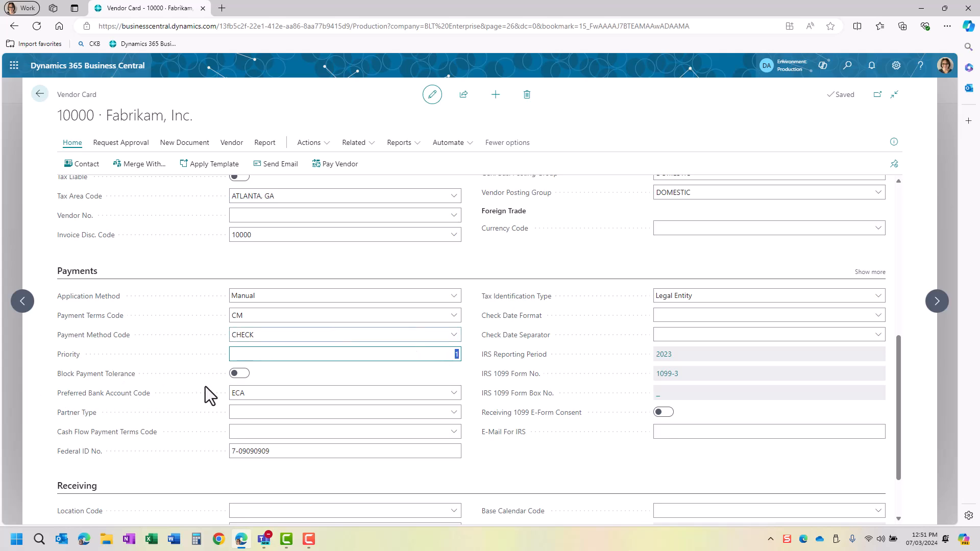
left_click(258, 391)
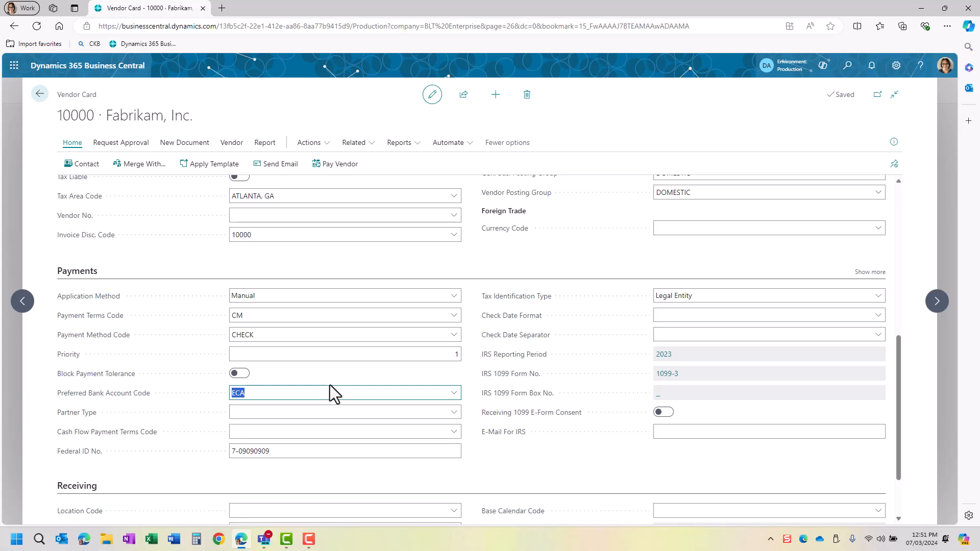
left_click(275, 412)
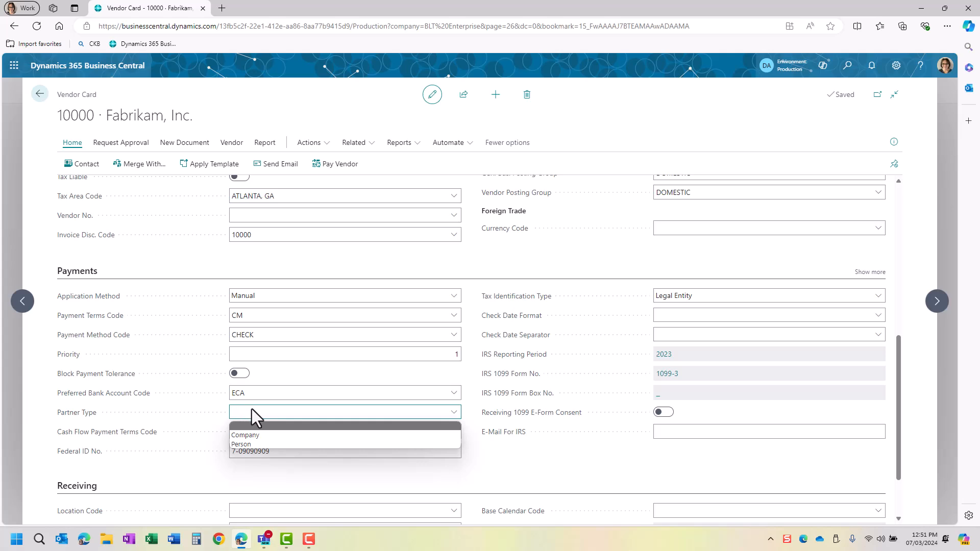
left_click(250, 417)
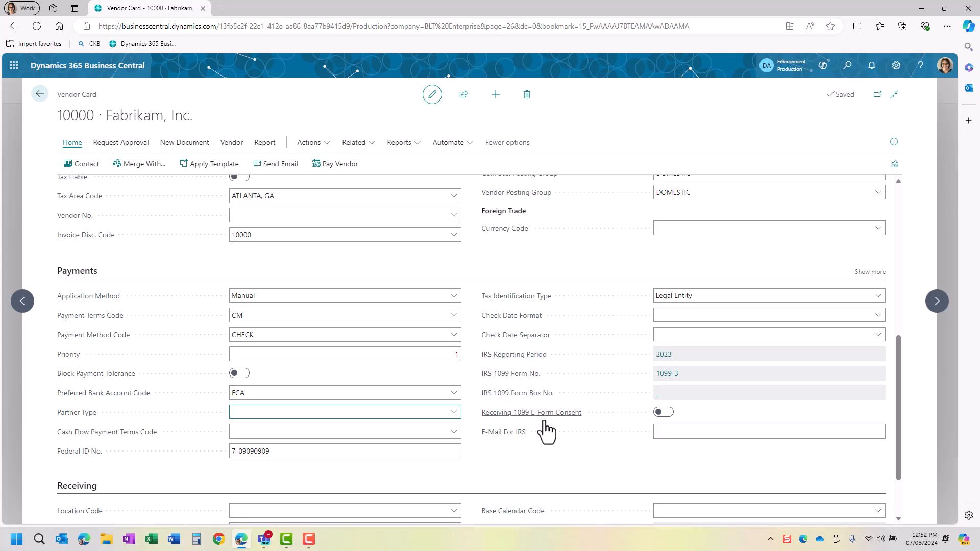
scroll(412, 379, "down", 2)
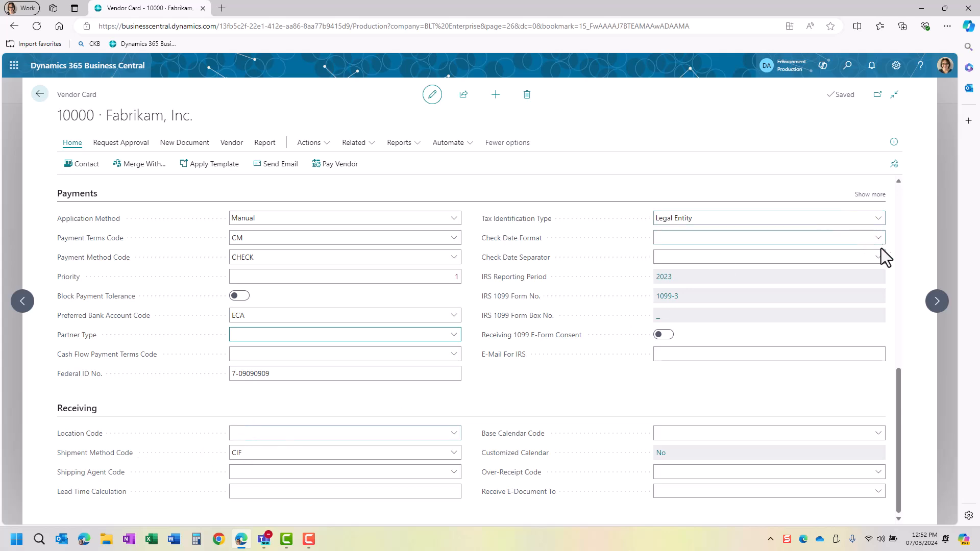
- Open the FactBox Details tab to show Fabrikam's Vendor Statistics and Buy-from Vendor History
left_click(894, 146)
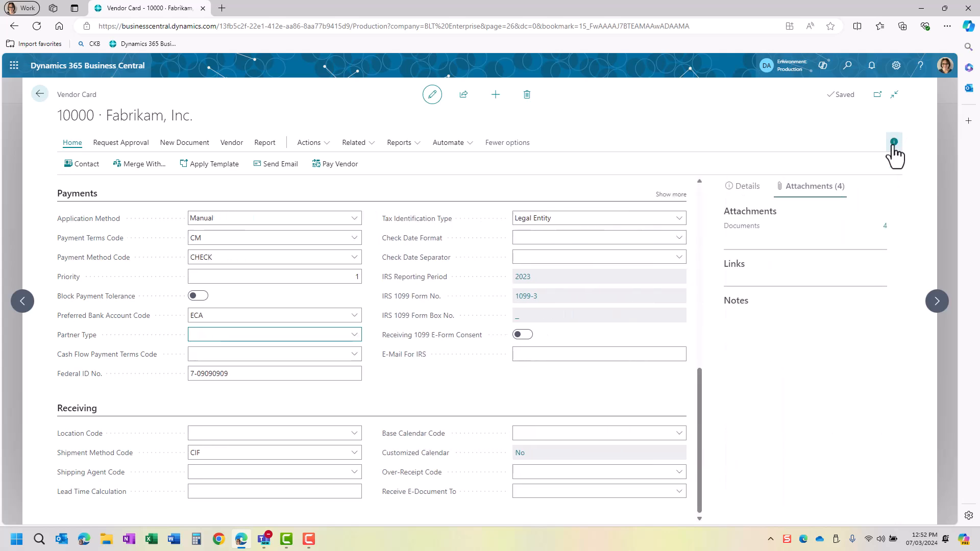
left_click(748, 191)
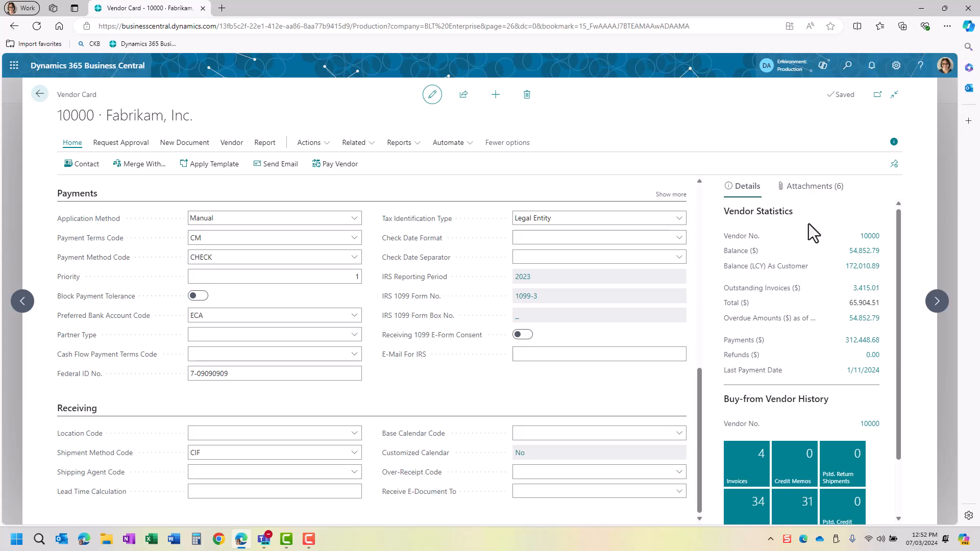
scroll(807, 231, "down", 2)
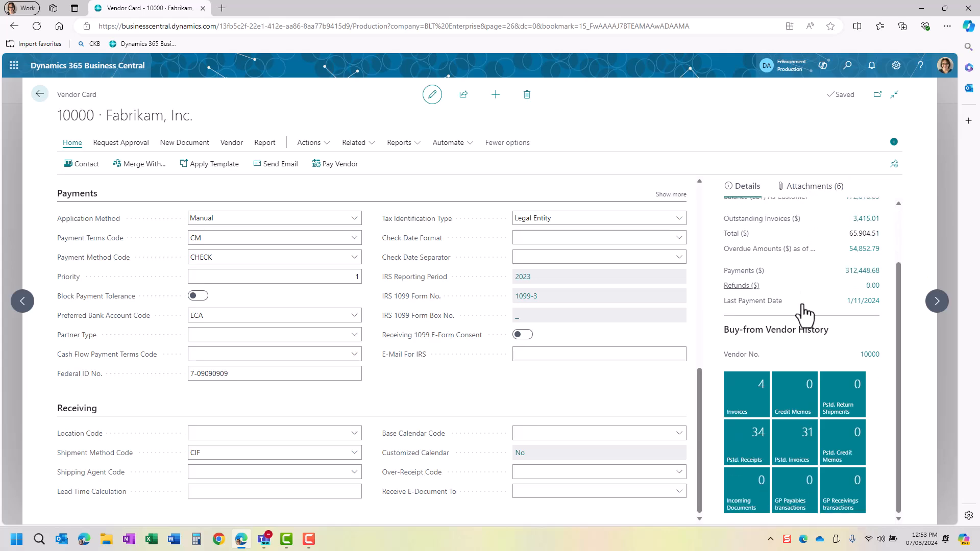
- Open Fabrikam's 31 posted purchase invoices, hide the FactBox, and return to the vendor card
left_click(805, 459)
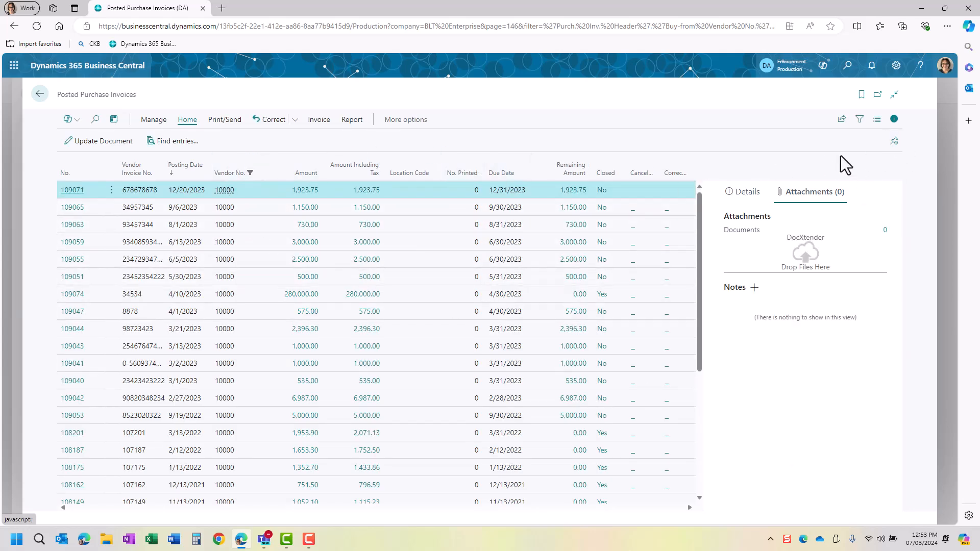
left_click(894, 119)
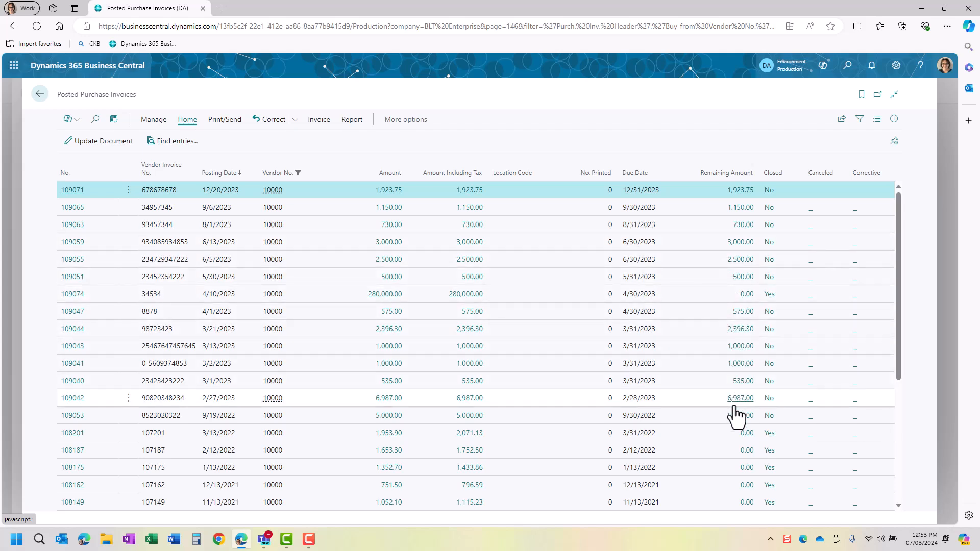
scroll(735, 426, "down", 3)
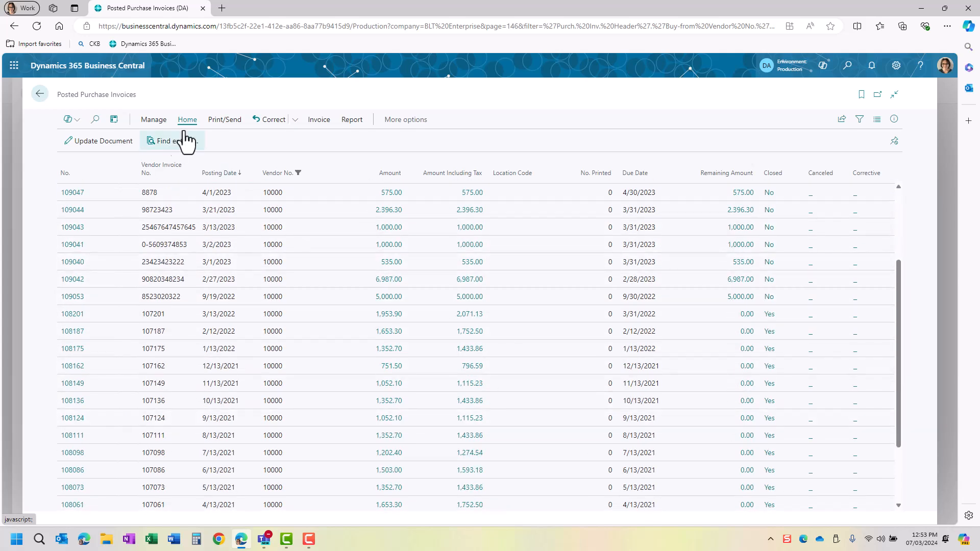
left_click(40, 95)
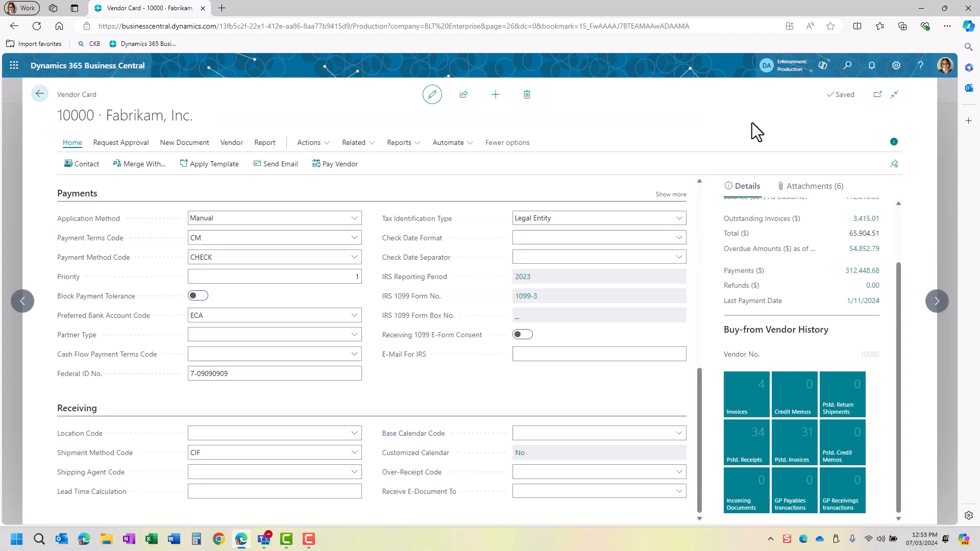
- Switch the FactBox to Attachments and view, then close, Fabrikam's four attached documents
left_click(817, 187)
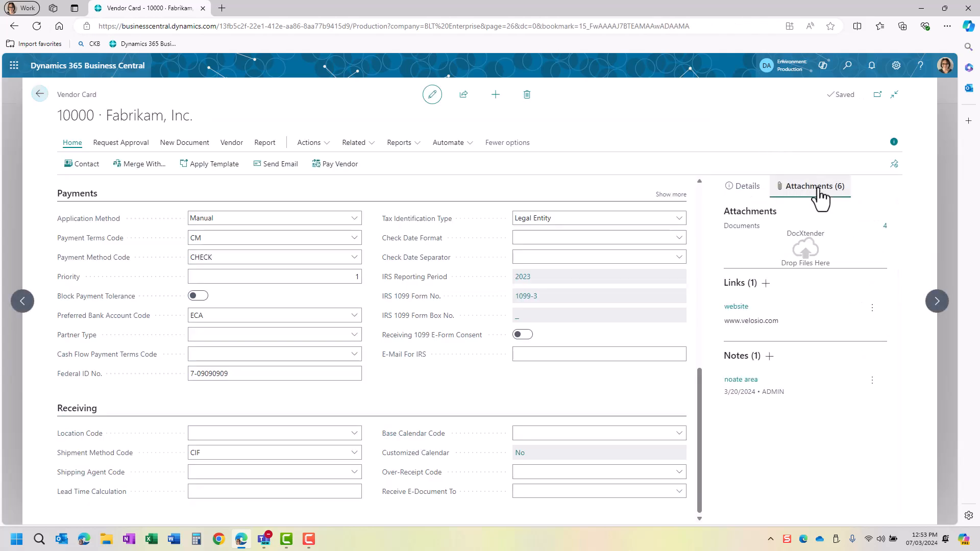
left_click(884, 228)
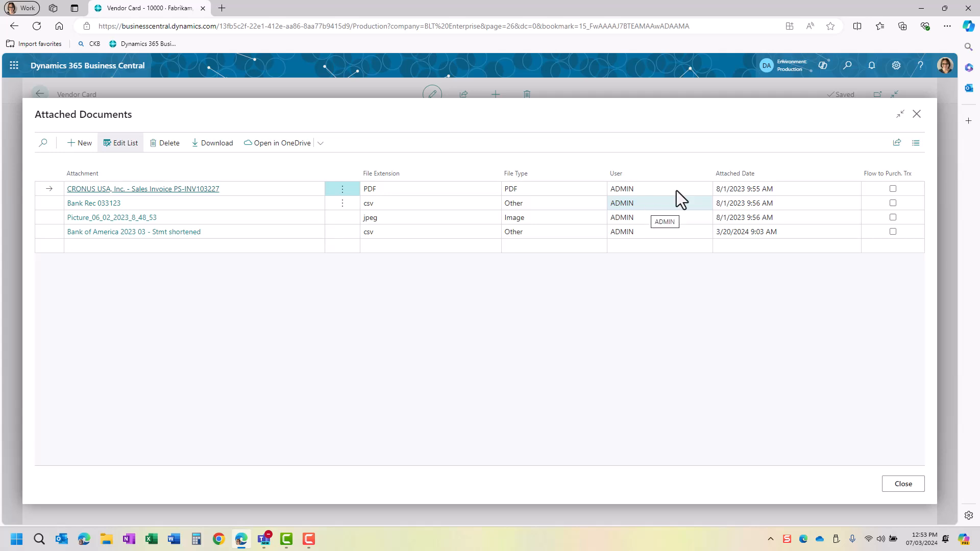
left_click(917, 115)
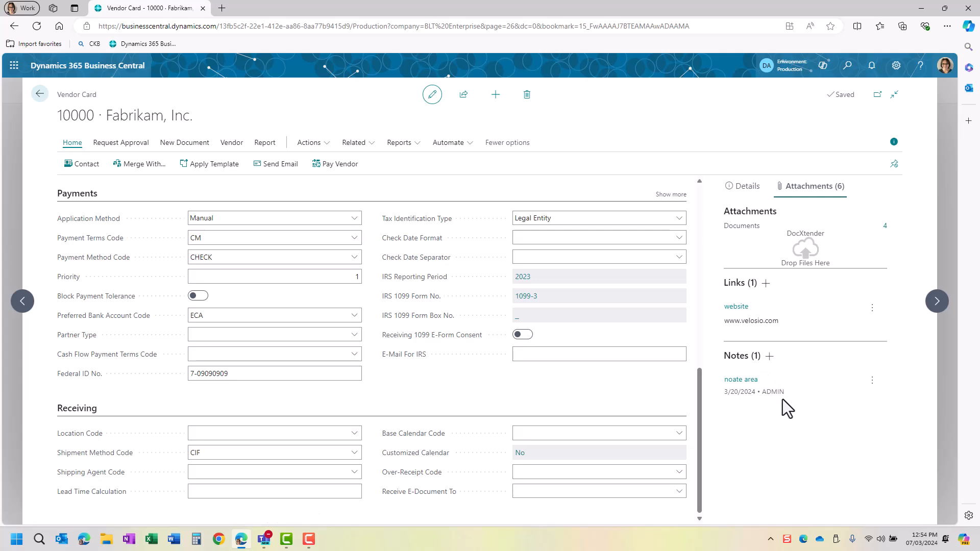
- Add the note 'Enter a Note' to Fabrikam, then reopen it via Edit to check details
left_click(769, 358)
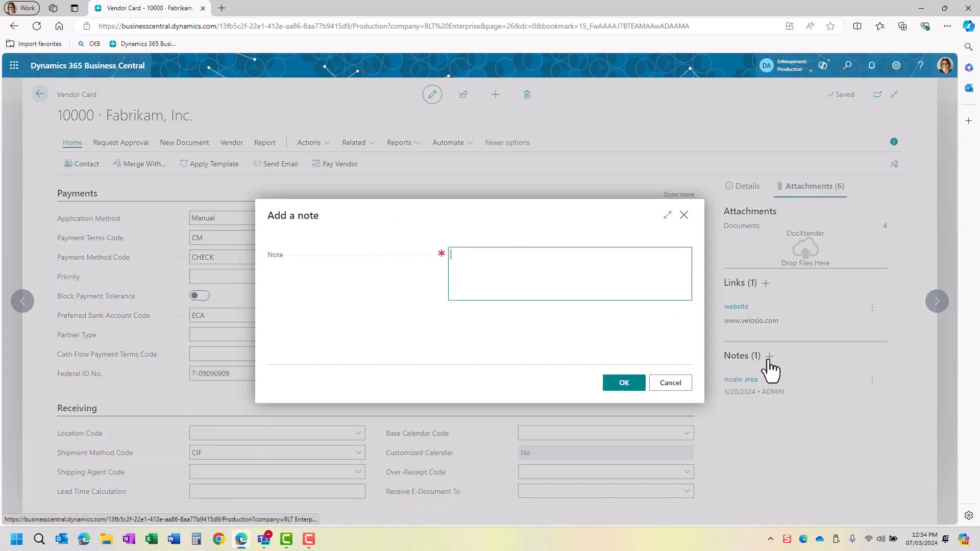
left_click(496, 265)
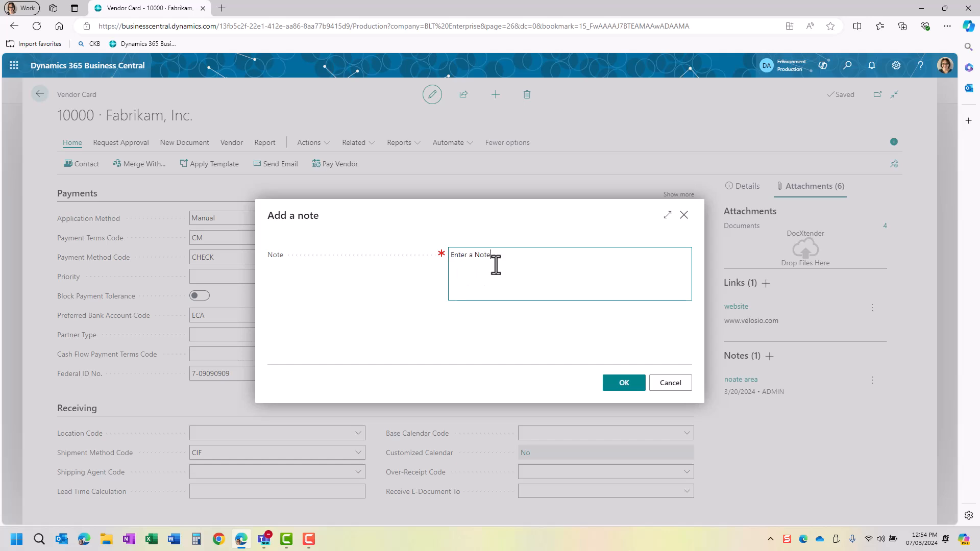
left_click(622, 384)
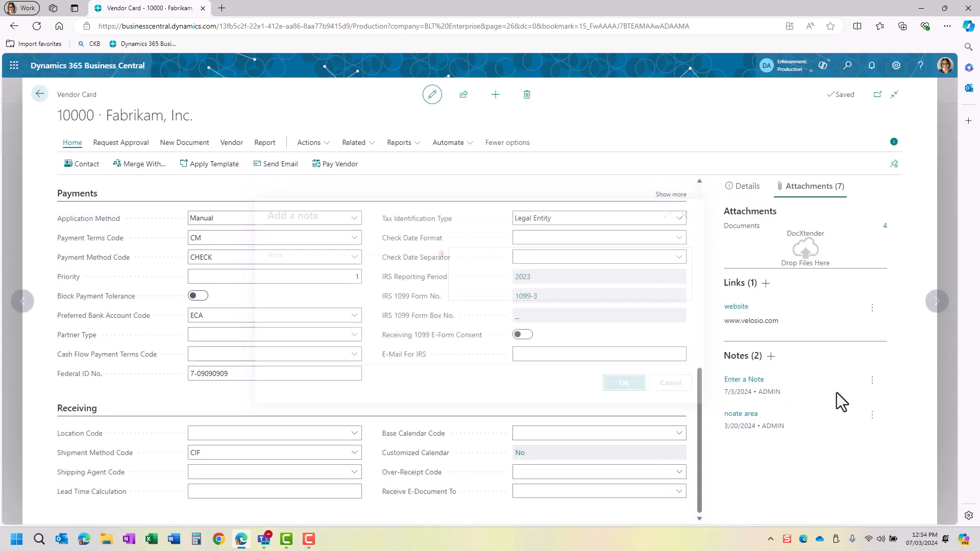
left_click(872, 381)
left_click(838, 400)
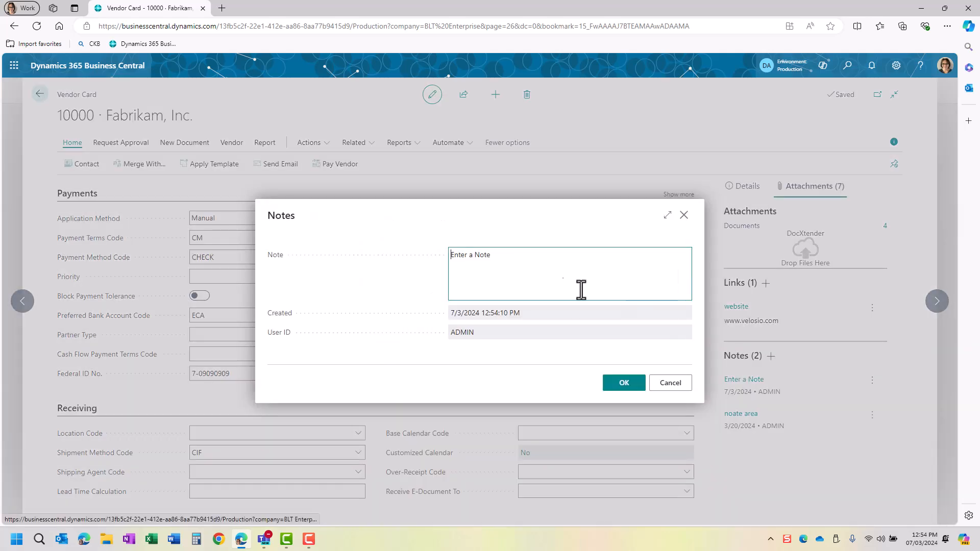
left_click(683, 215)
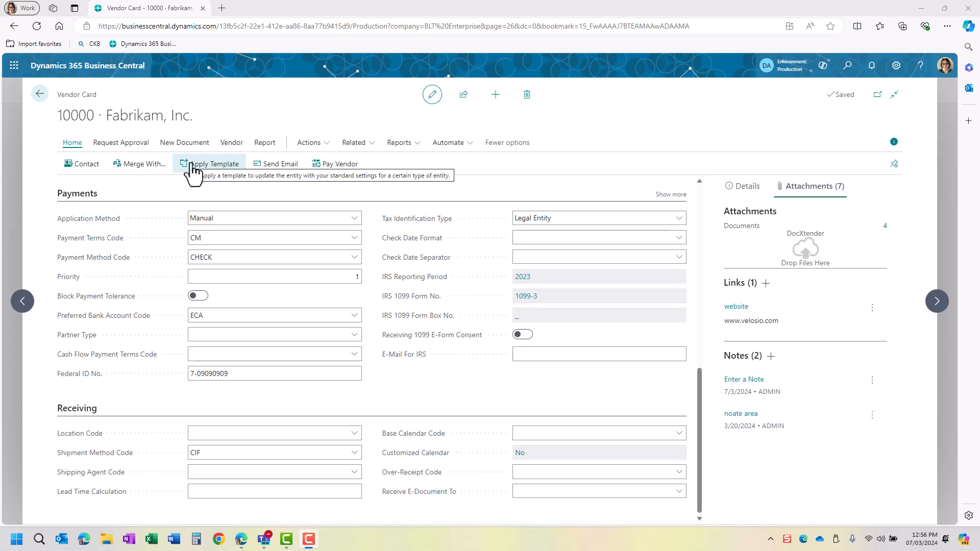
left_click(290, 169)
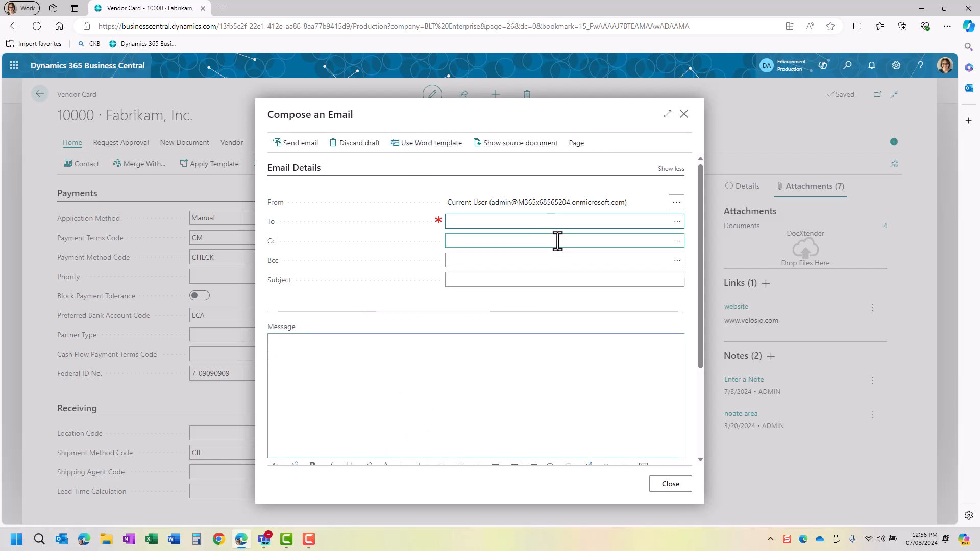
left_click(684, 114)
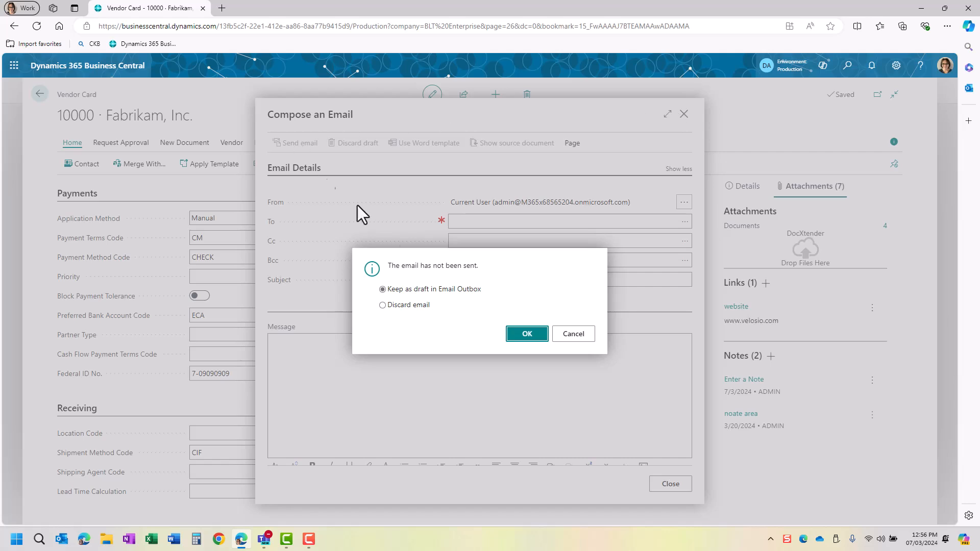
left_click(425, 305)
left_click(511, 341)
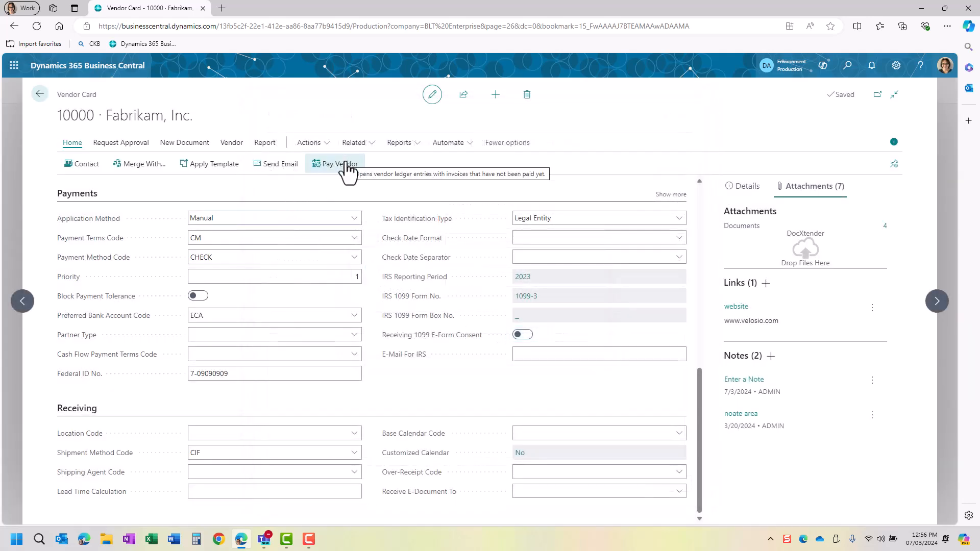
left_click(346, 163)
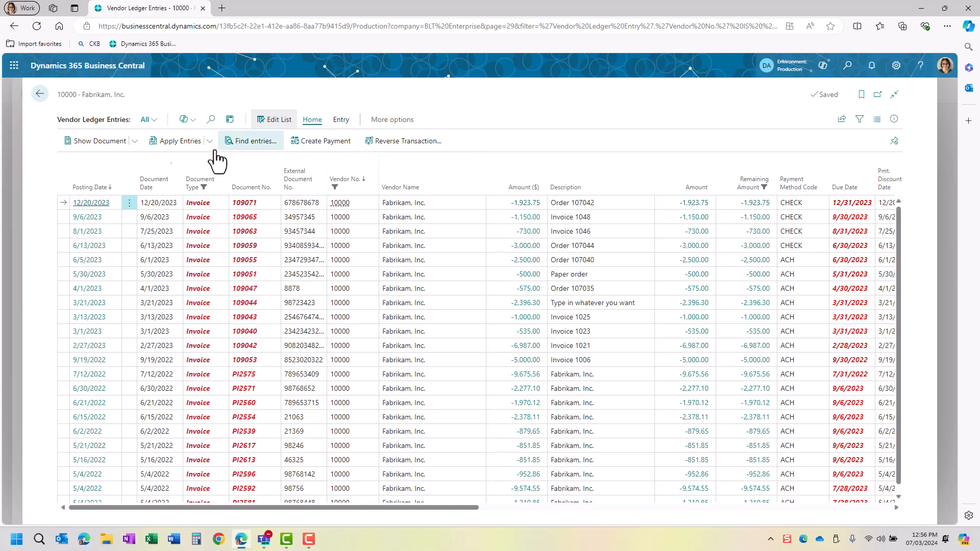
left_click(36, 96)
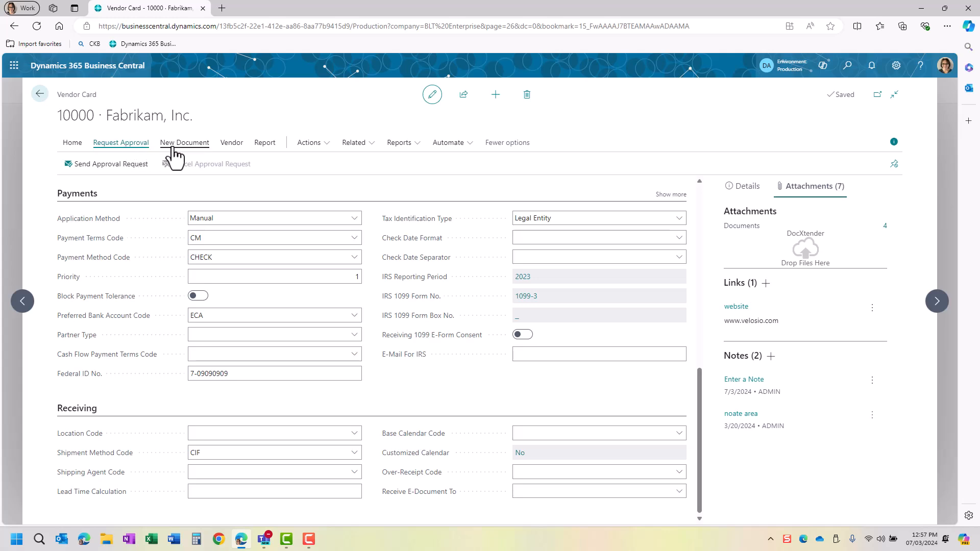
left_click(200, 145)
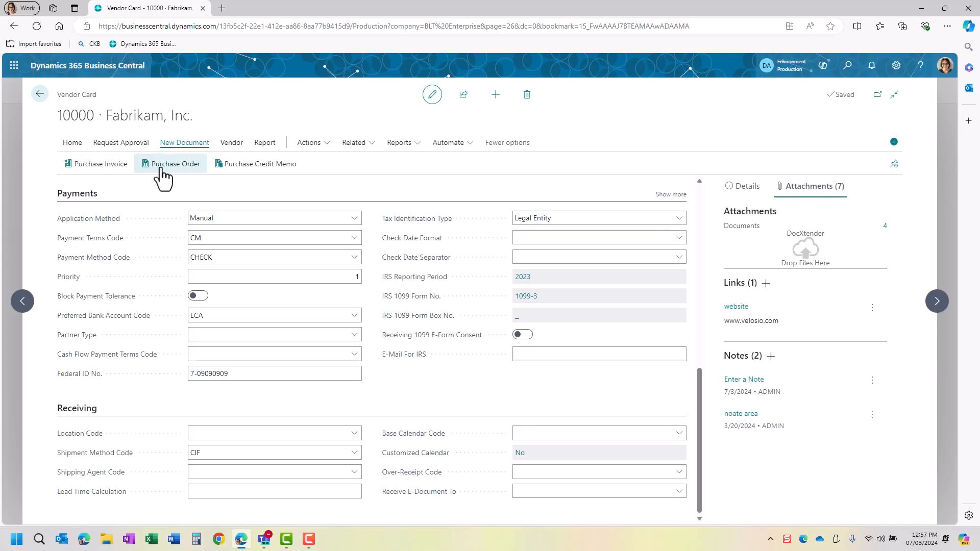
left_click(237, 150)
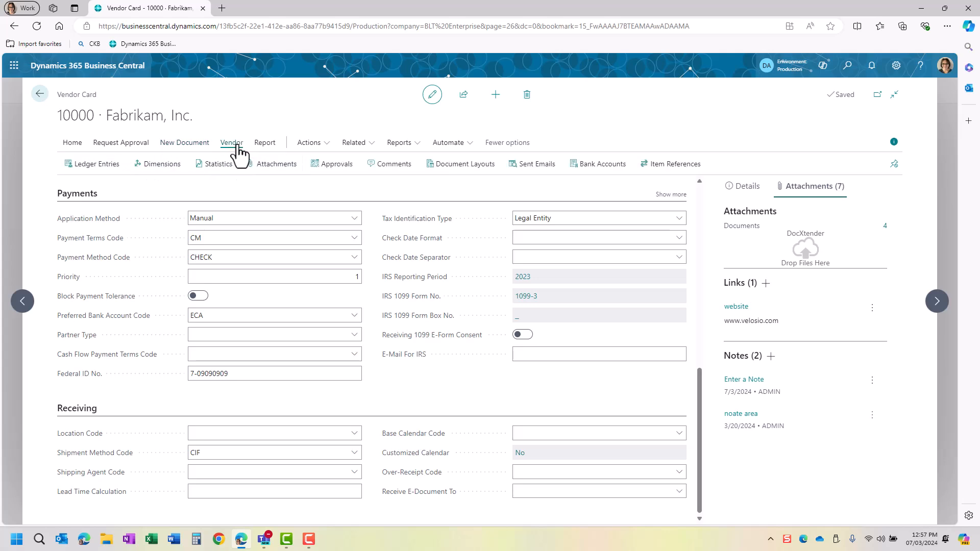
left_click(90, 169)
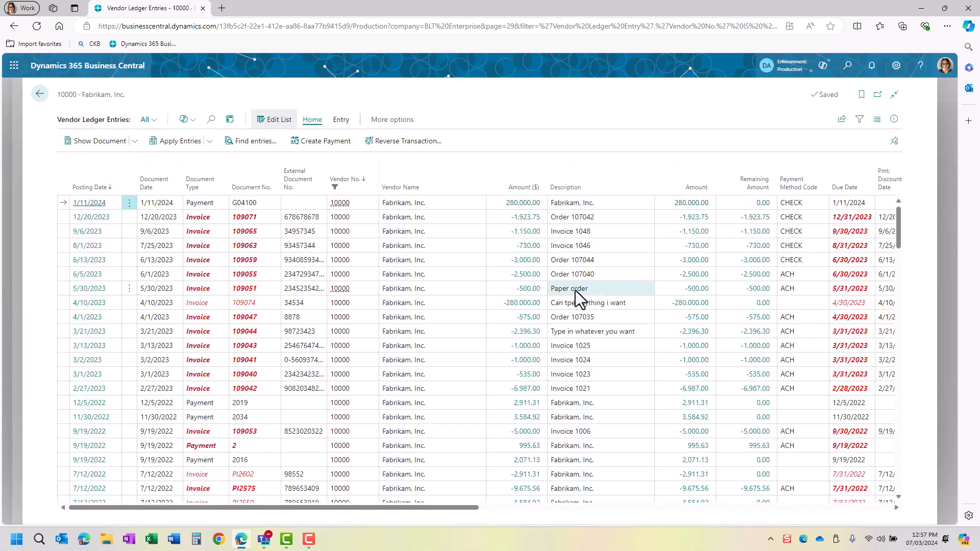
scroll(569, 278, "down", 15)
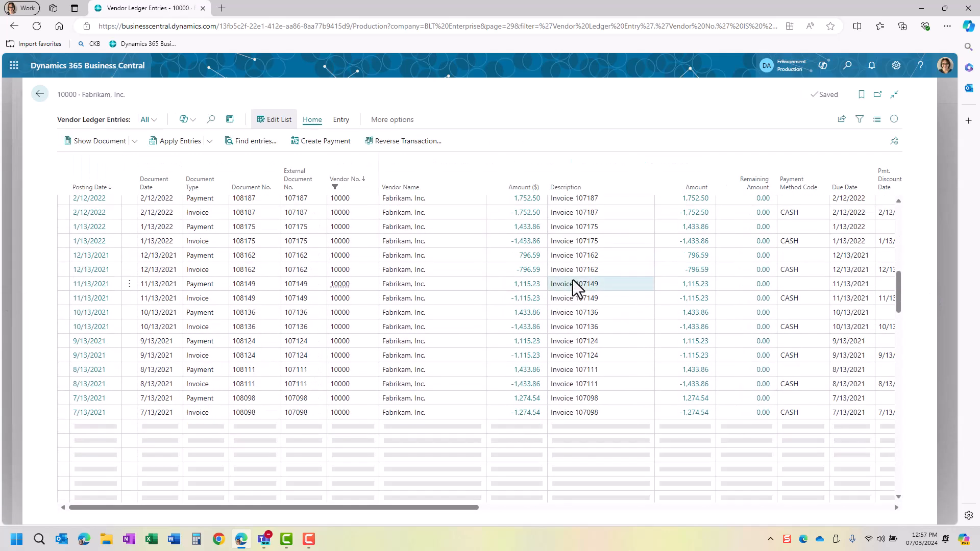
scroll(755, 234, "up", 5)
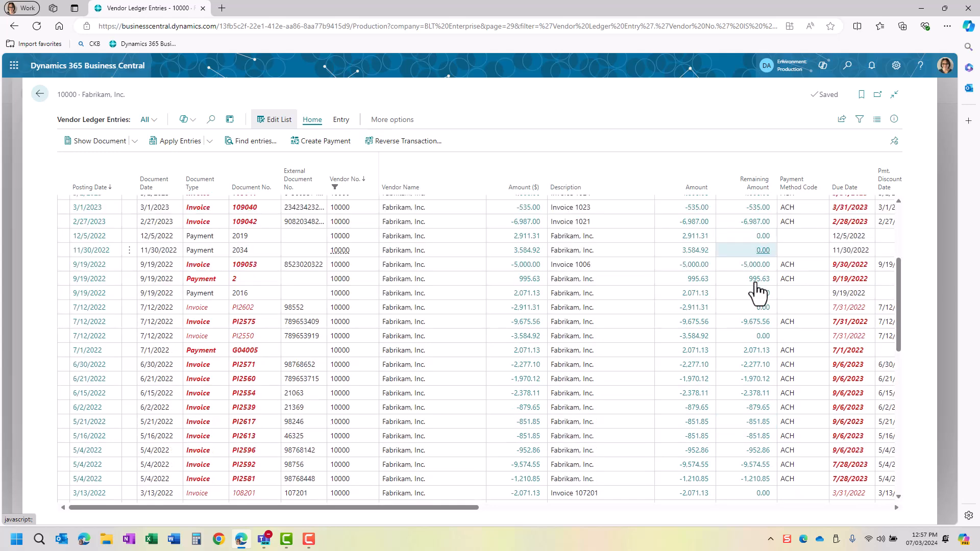
scroll(751, 418, "down", 10)
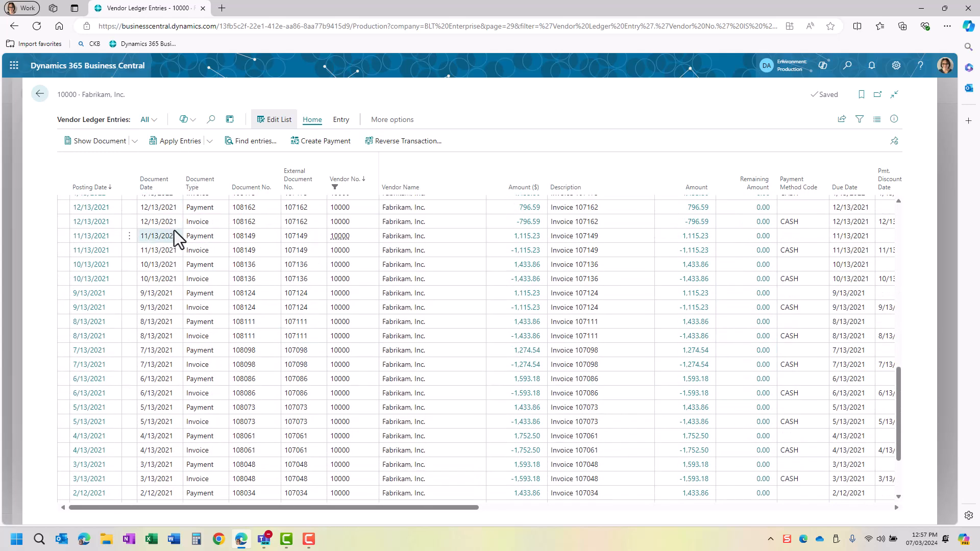
left_click(203, 250)
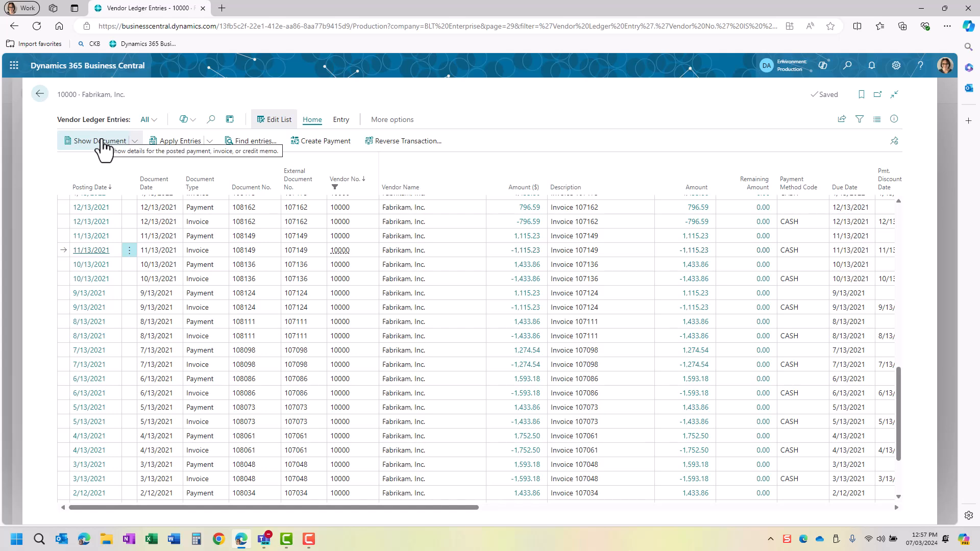
left_click(36, 94)
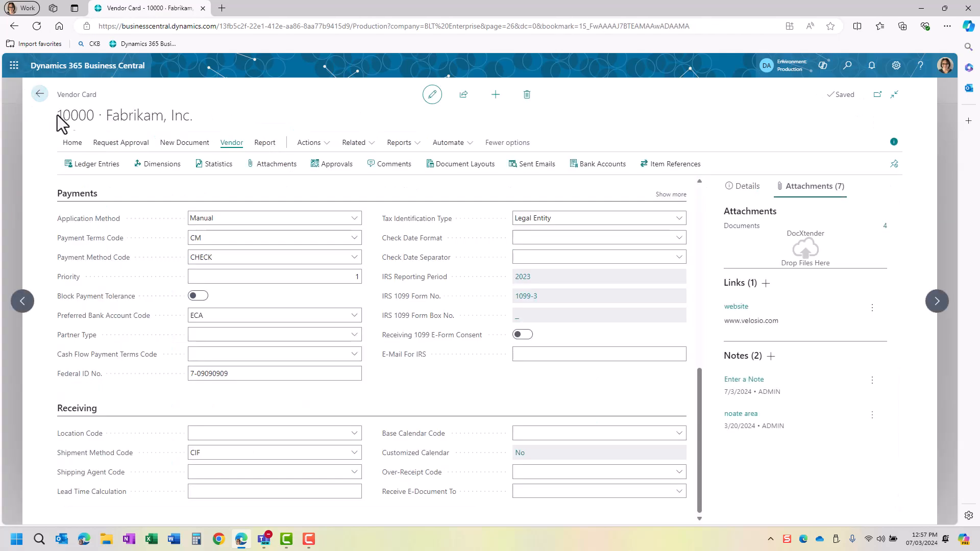
- Glance at Fabrikam's default dimensions, then review its Vendor Statistics showing To Date purchases of 366,047.98
left_click(162, 163)
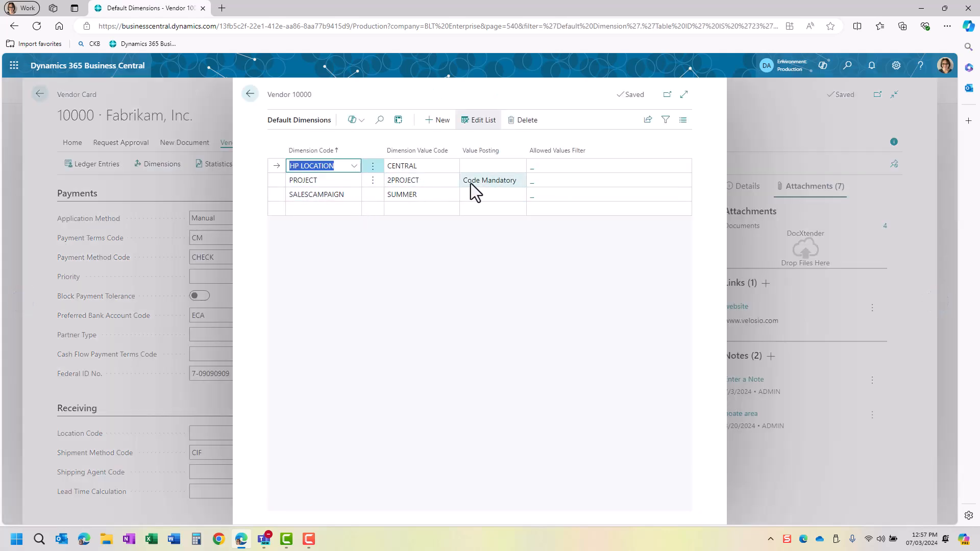
left_click(250, 99)
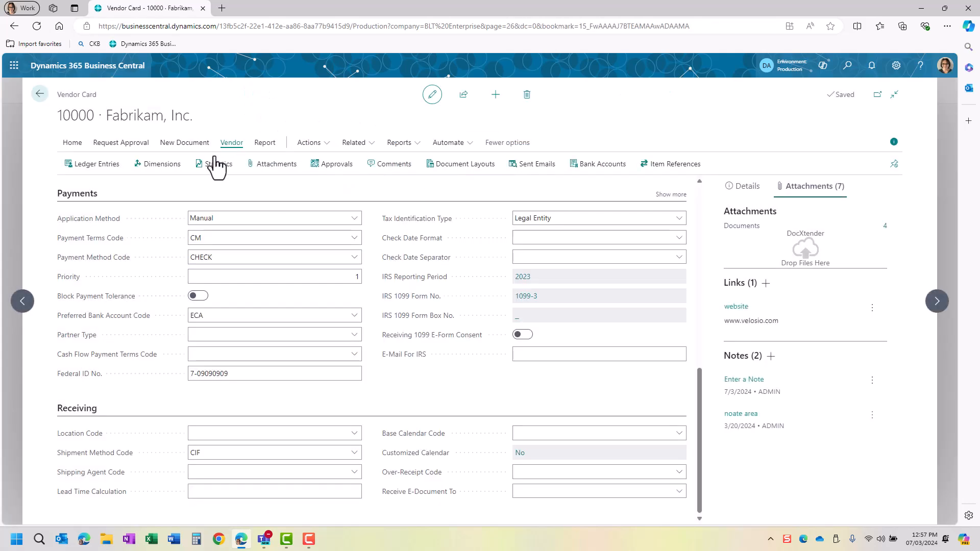
left_click(214, 166)
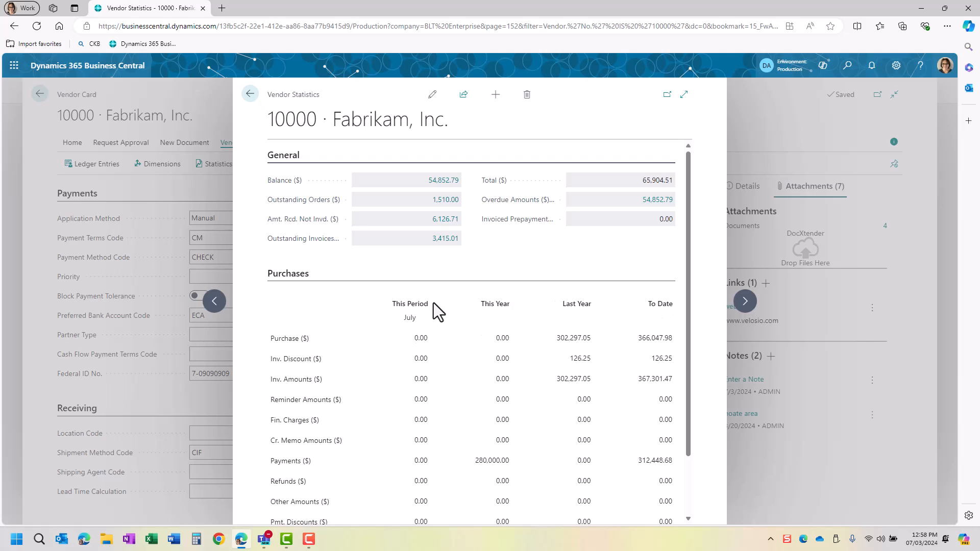
scroll(524, 375, "down", 2)
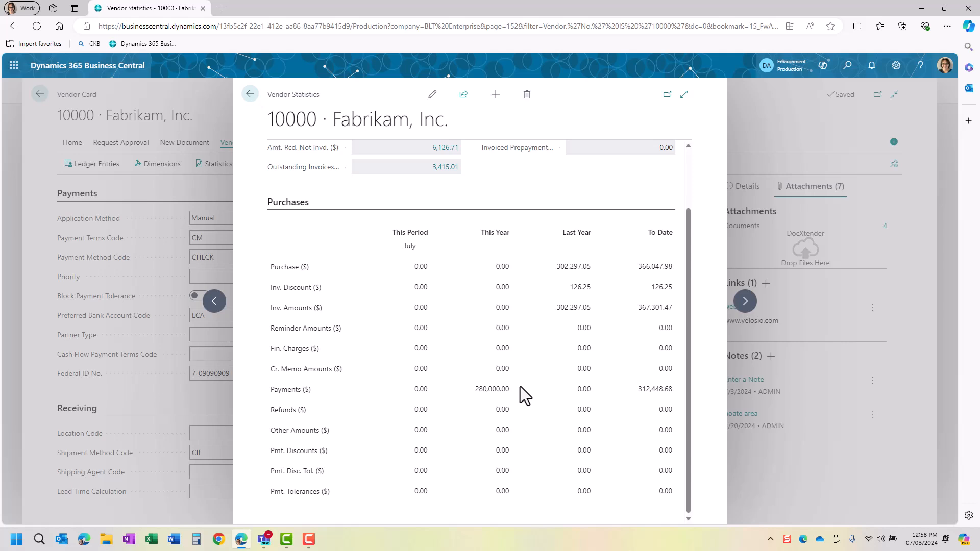
scroll(510, 378, "up", 2)
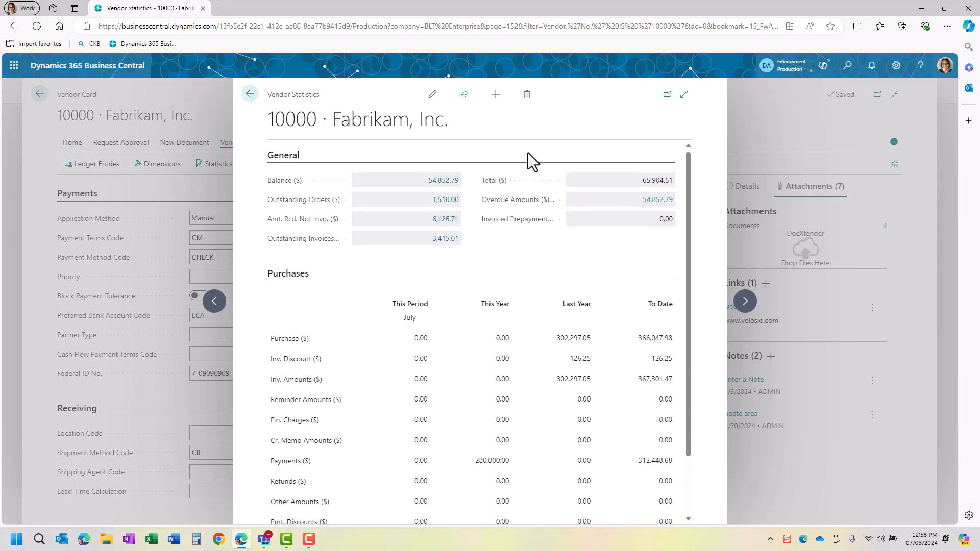
left_click(251, 95)
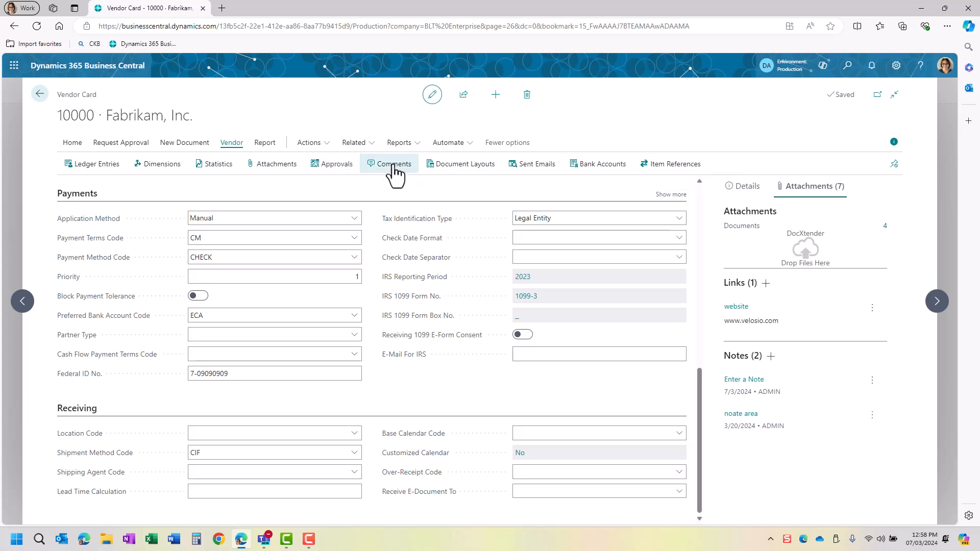
- In Fabrikam's Document Layouts, add a new line with Usage Purchase Order, ready for a Report ID
left_click(471, 168)
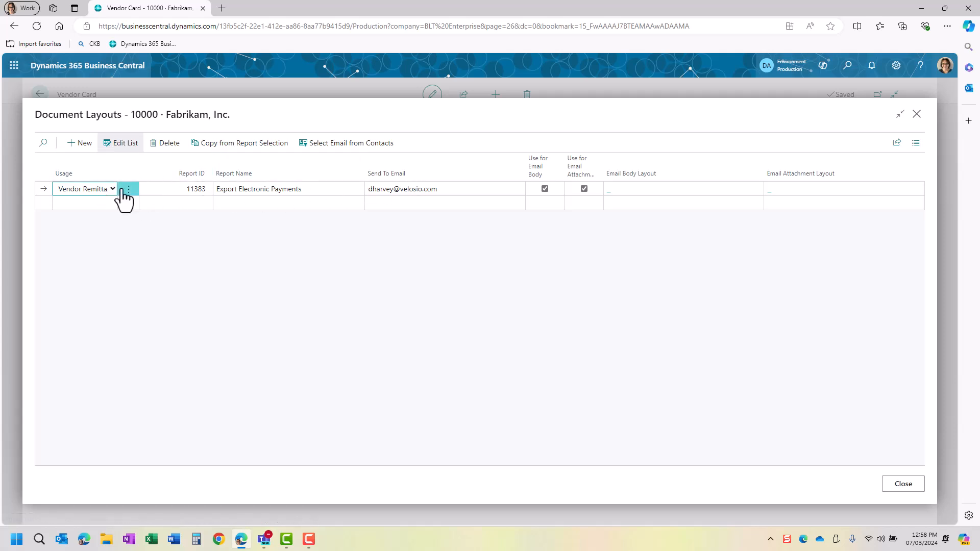
left_click(90, 202)
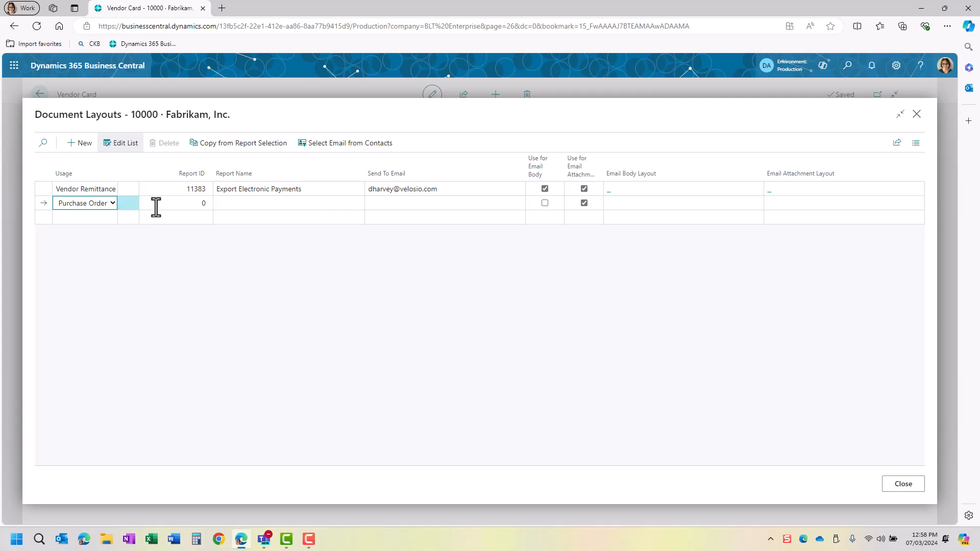
left_click(113, 203)
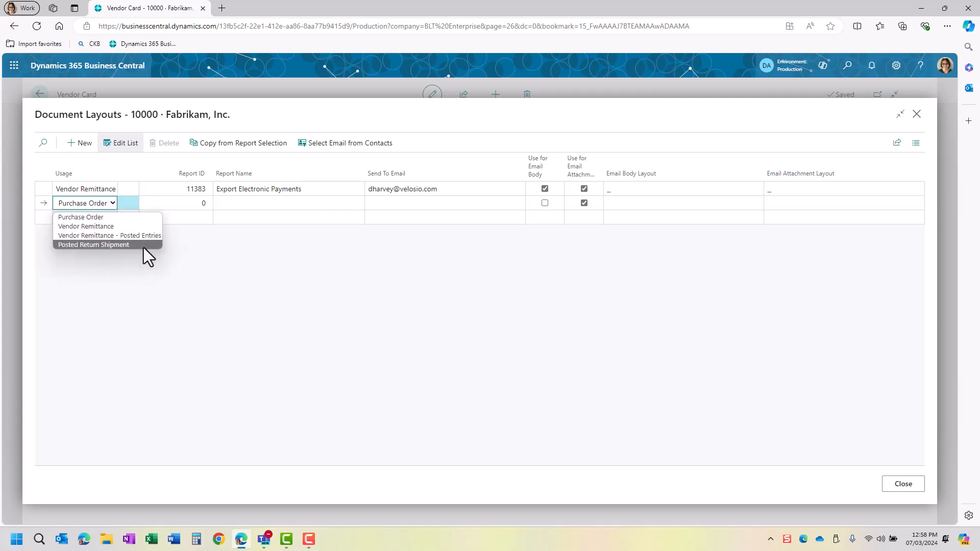
left_click(167, 206)
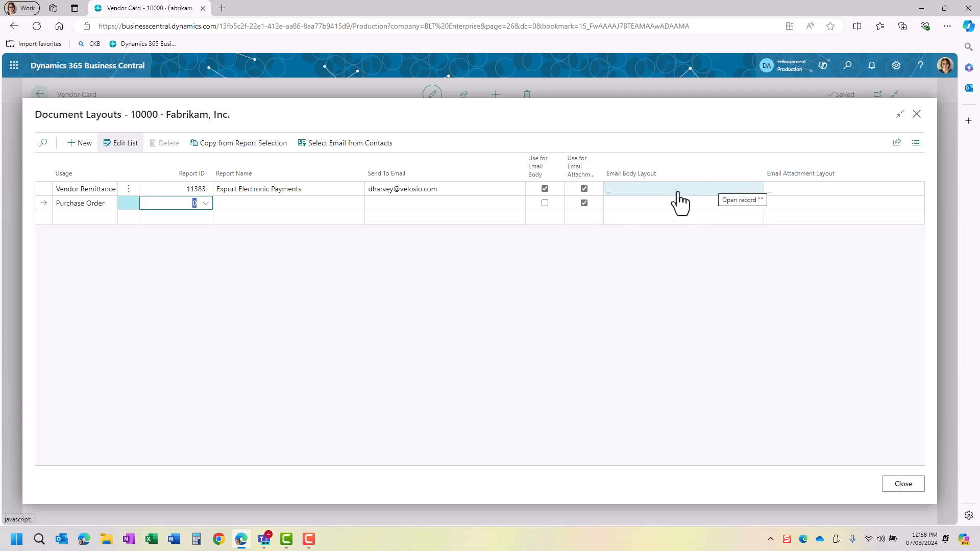
- Close Document Layouts and check Fabrikam's Sent Emails list, which is empty
left_click(918, 115)
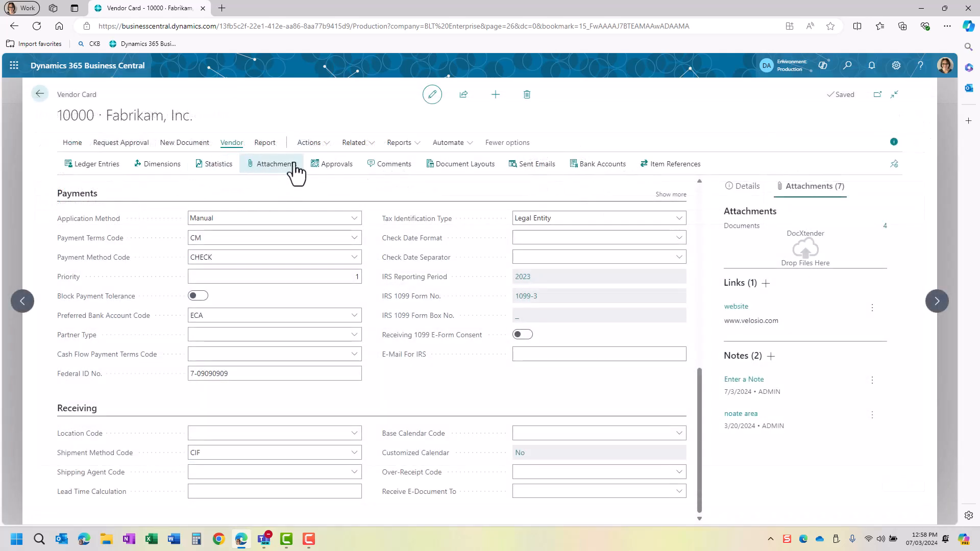
left_click(558, 176)
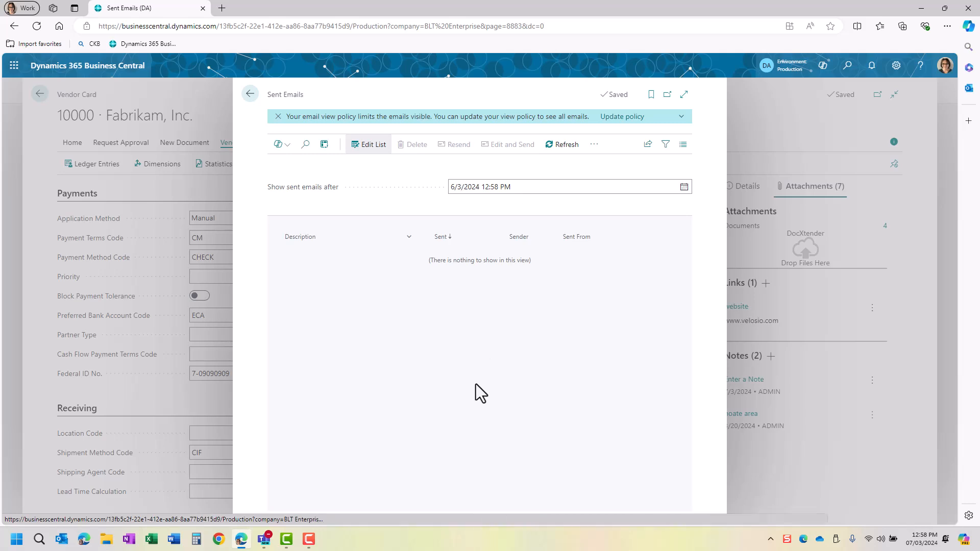
left_click(250, 95)
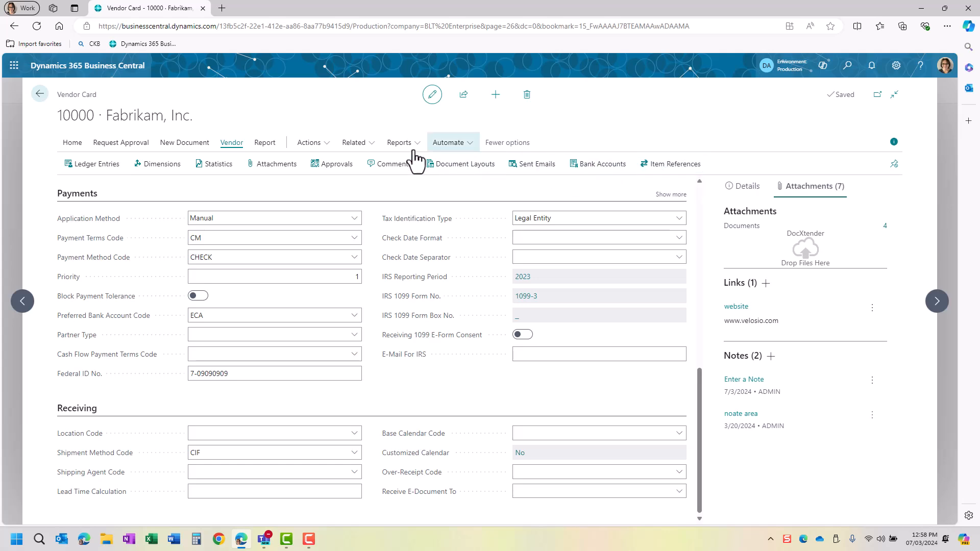
- Browse the vendor's Actions menu and the Related > Vendor and Purchases submenus
left_click(318, 144)
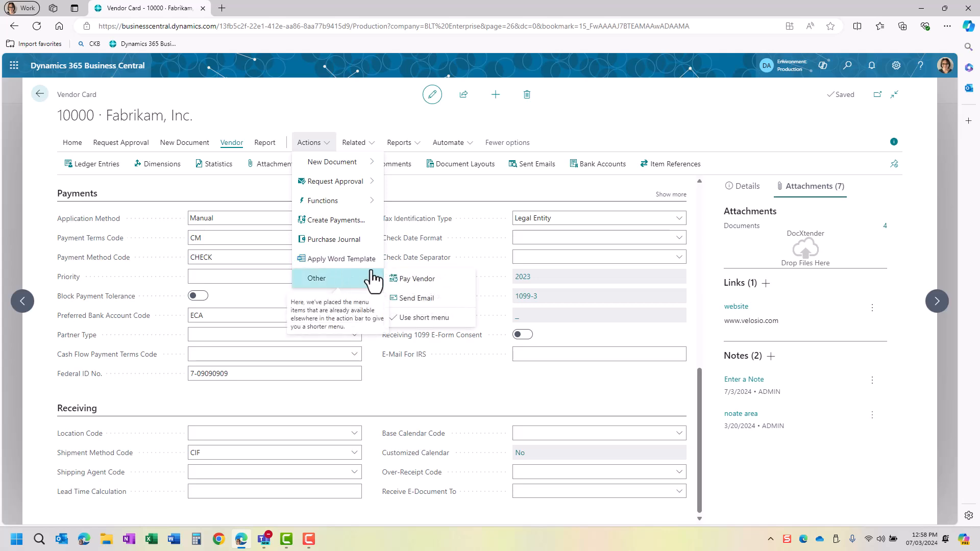
left_click(369, 147)
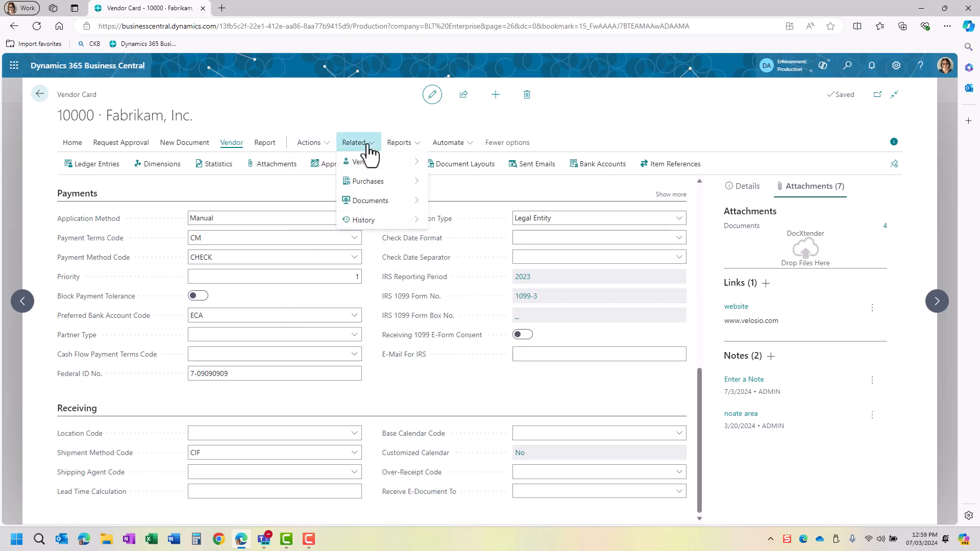
mouse_move(376, 161)
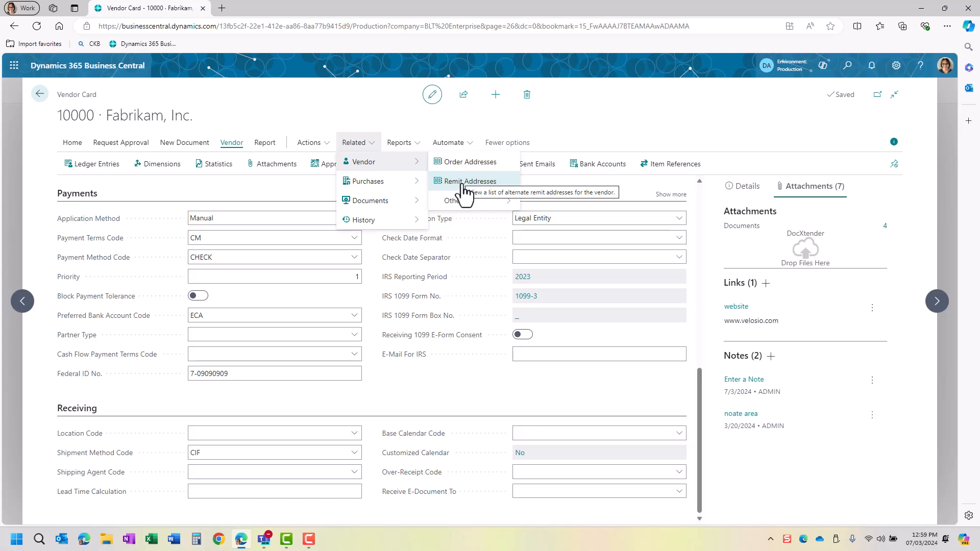
mouse_move(391, 189)
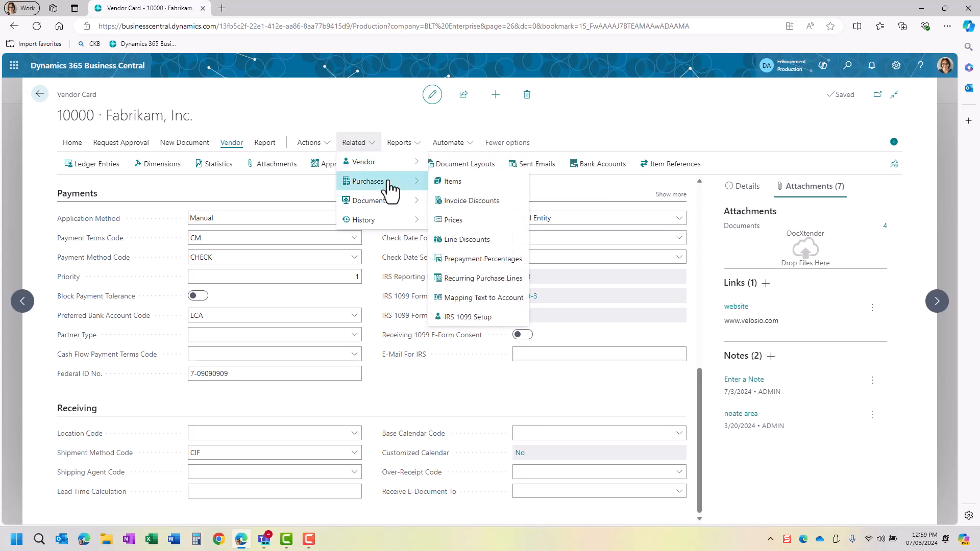
- Open Recurring Purchase Lines, view the PAPER code's card with its two office-supplies lines, then go back
left_click(482, 279)
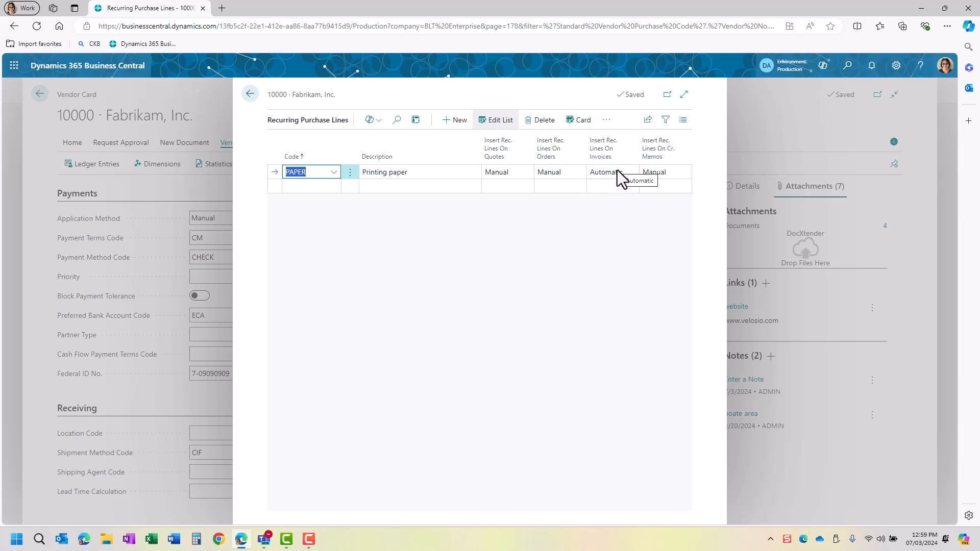
left_click(582, 122)
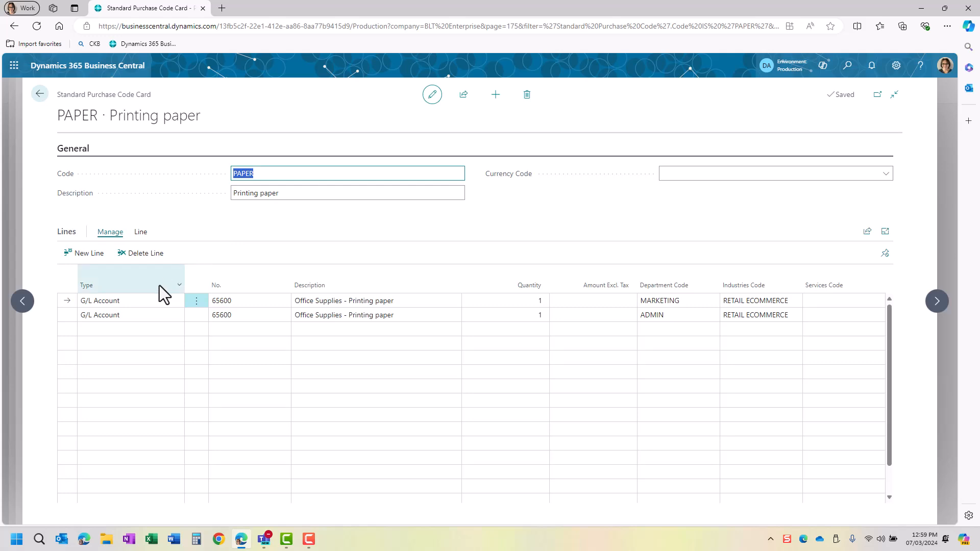
left_click(325, 300)
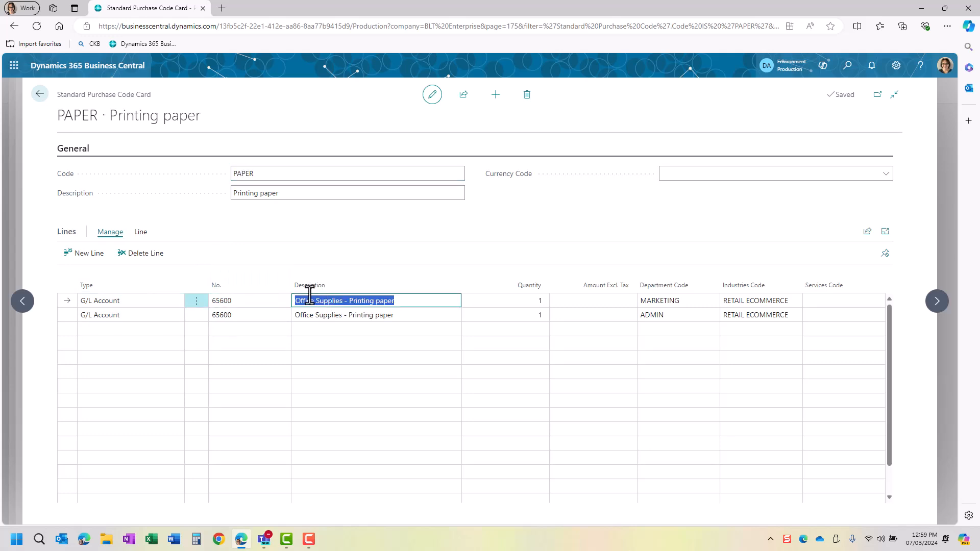
left_click(375, 301)
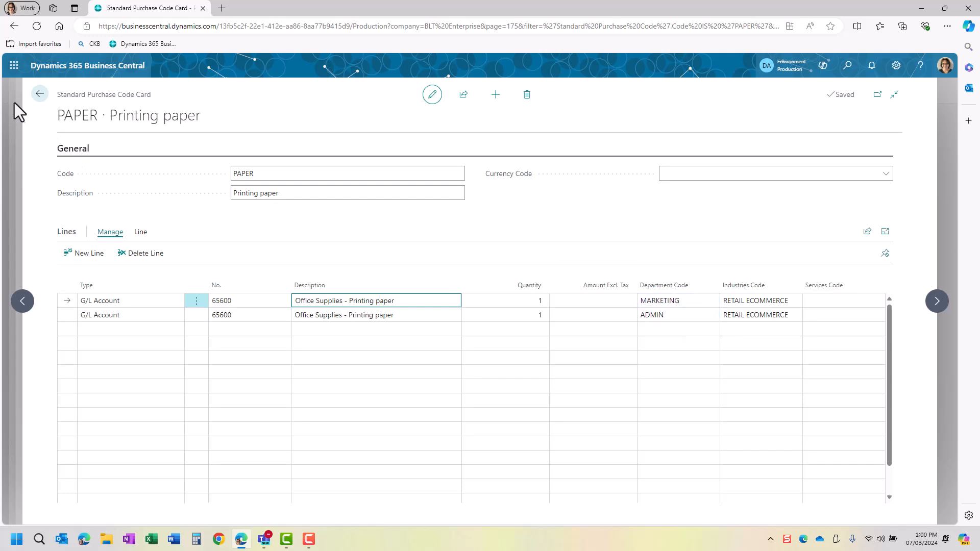
left_click(35, 100)
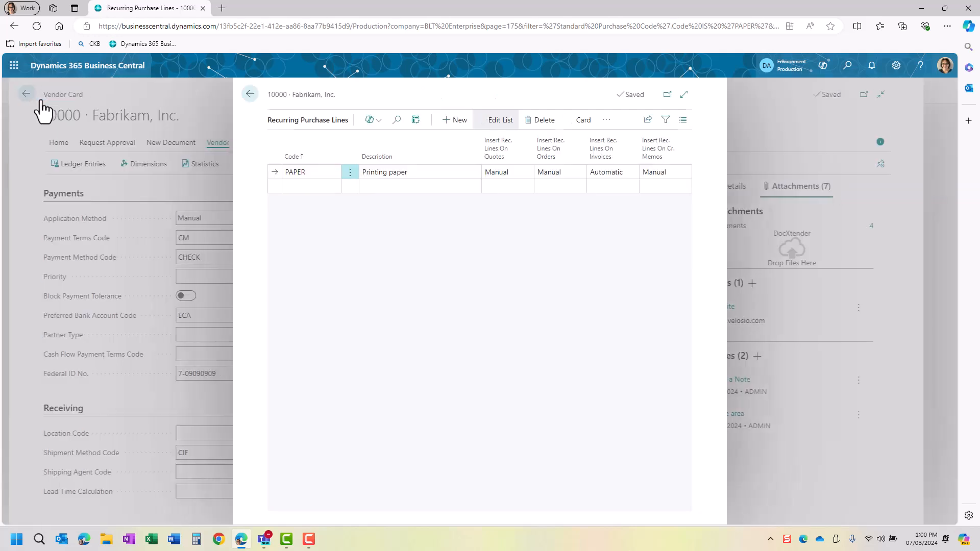
- Close Recurring Purchase Lines and browse Fabrikam's Related pages menu
left_click(249, 95)
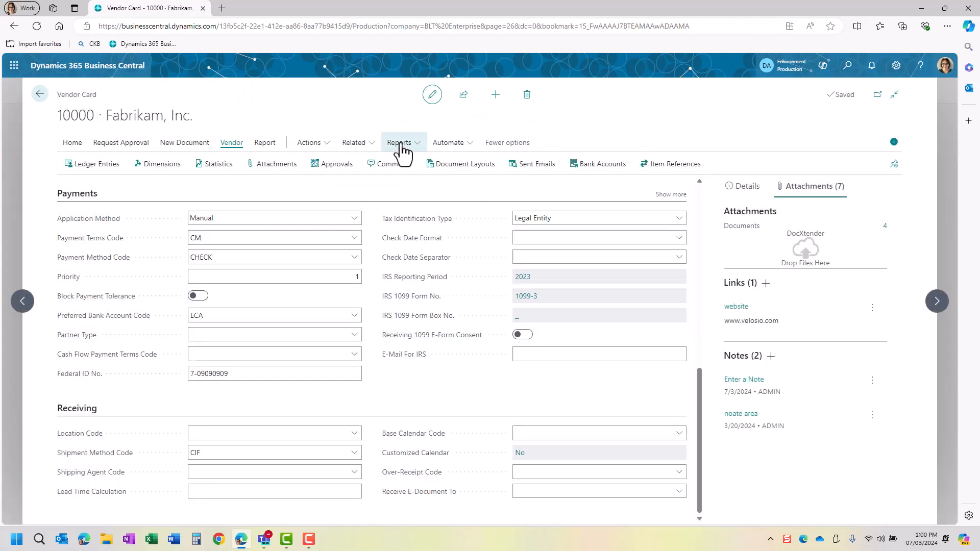
left_click(369, 144)
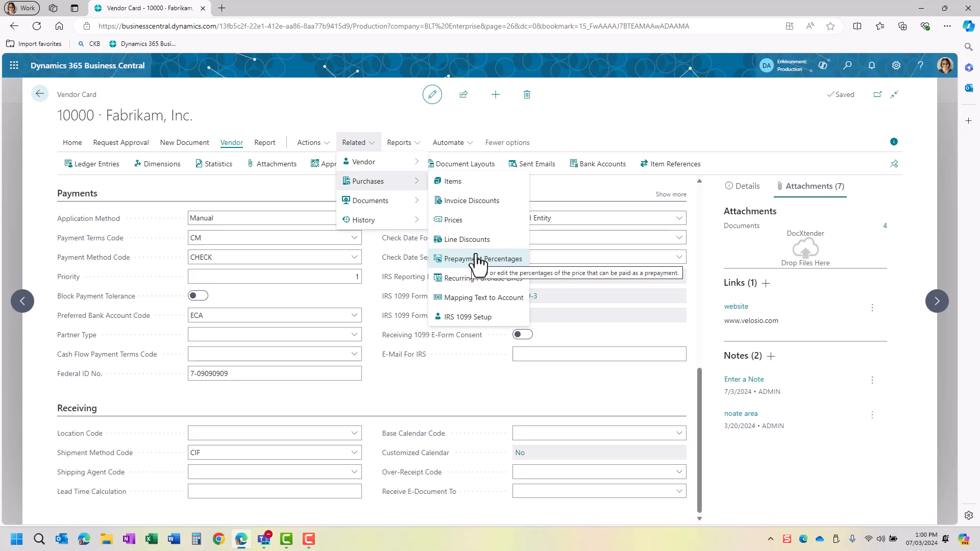
left_click(372, 108)
- Look through the vendor's Reports menu and Report shortcuts, then return to the Vendors list
left_click(403, 143)
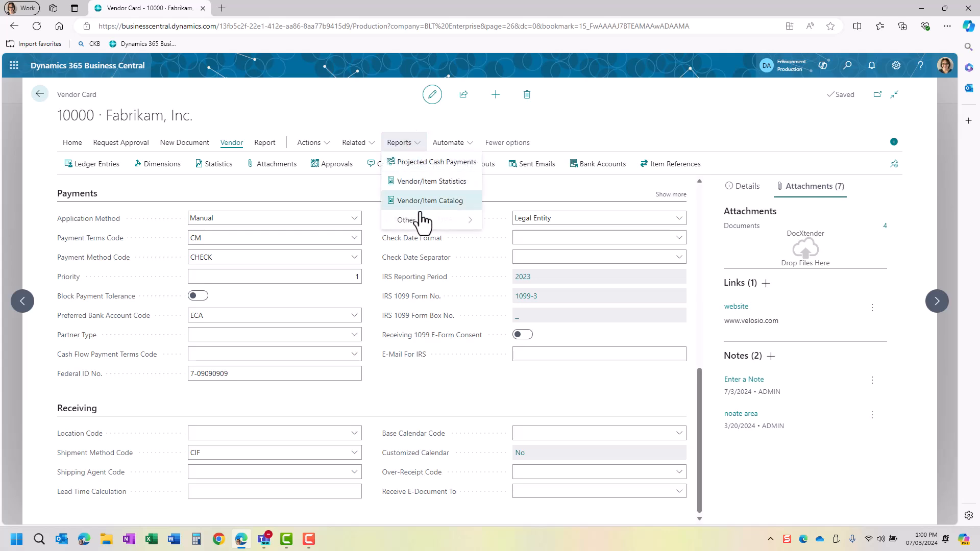
mouse_move(420, 225)
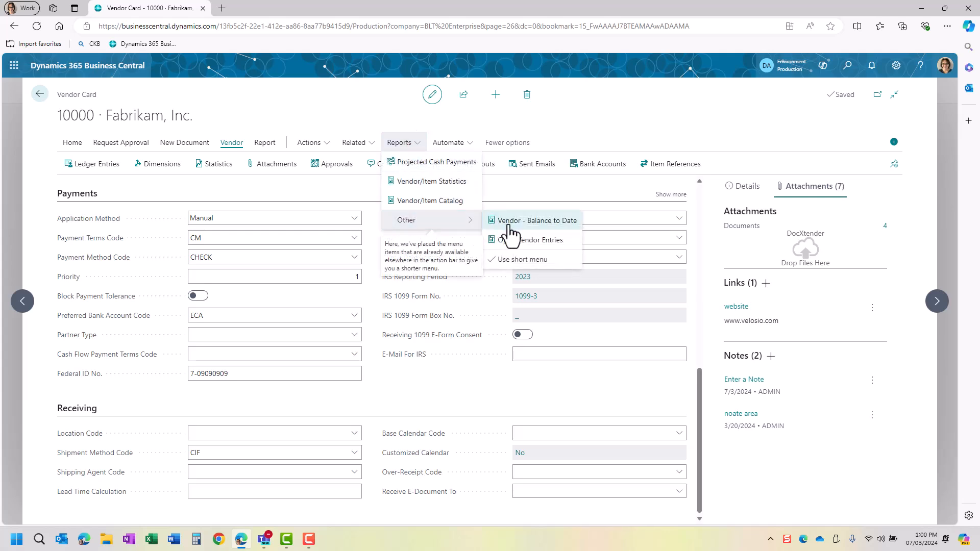
left_click(355, 109)
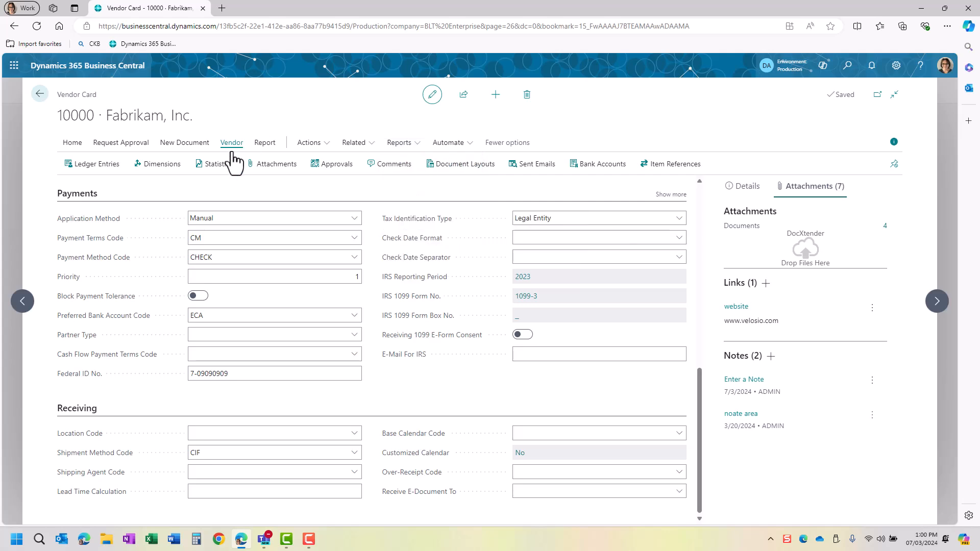
left_click(266, 145)
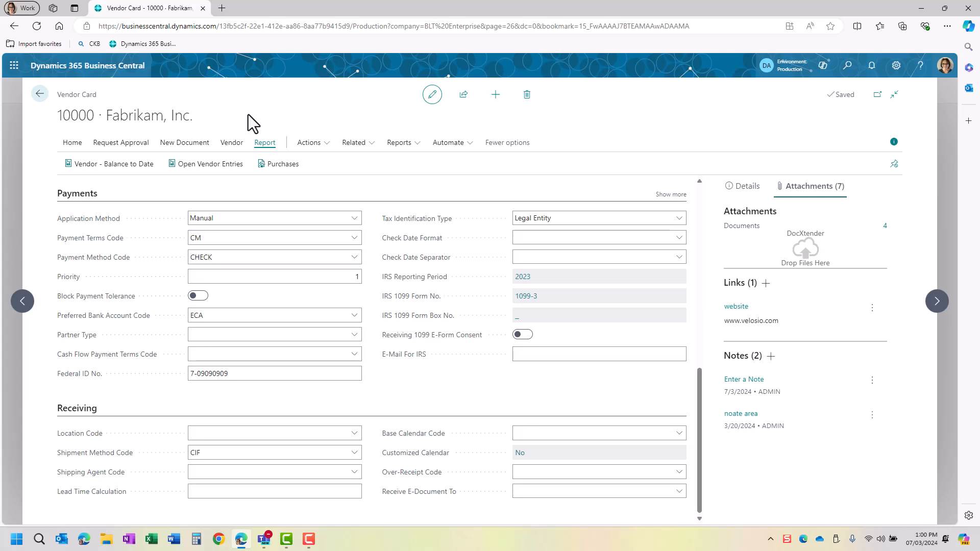
left_click(40, 94)
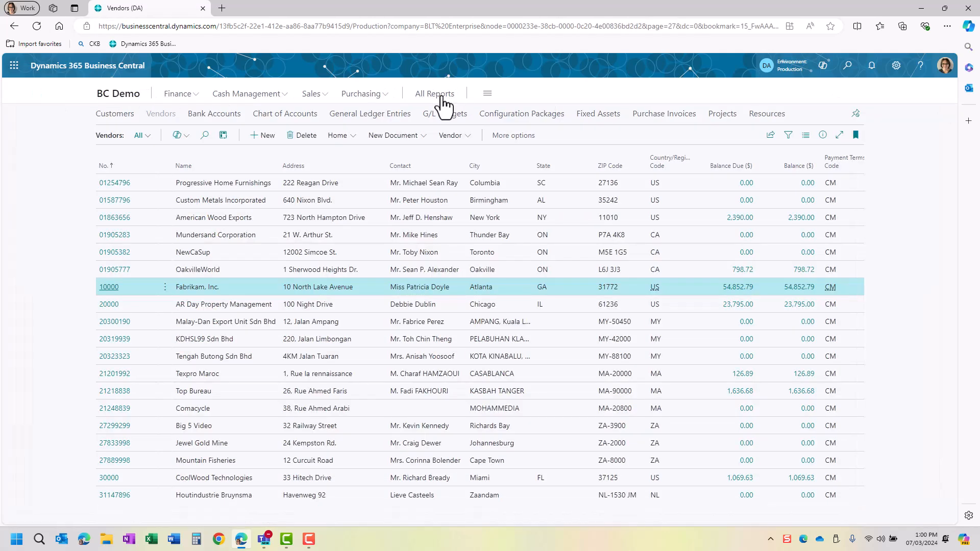
- In Reports & Analysis, expand the 19 Payables and eight Purchasing reports, then return to Vendors
left_click(442, 98)
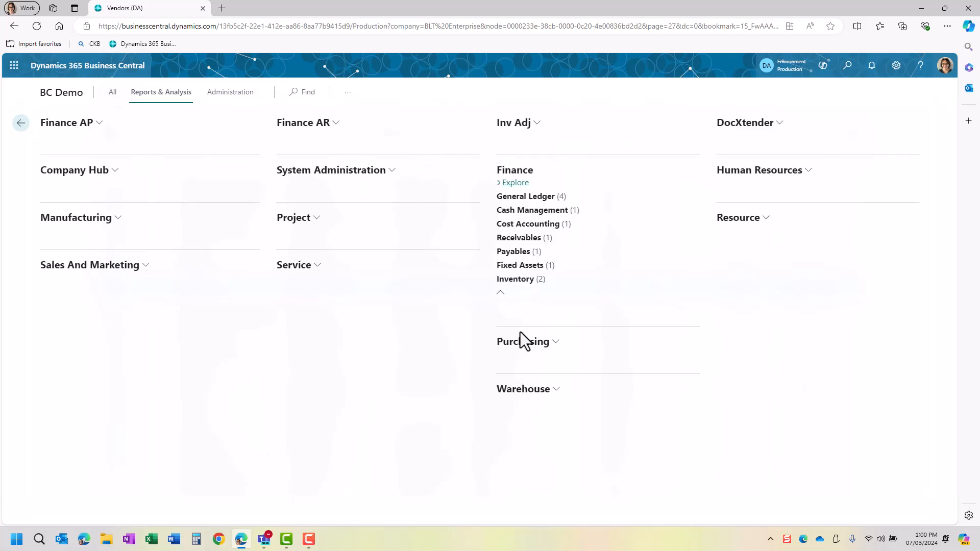
left_click(546, 252)
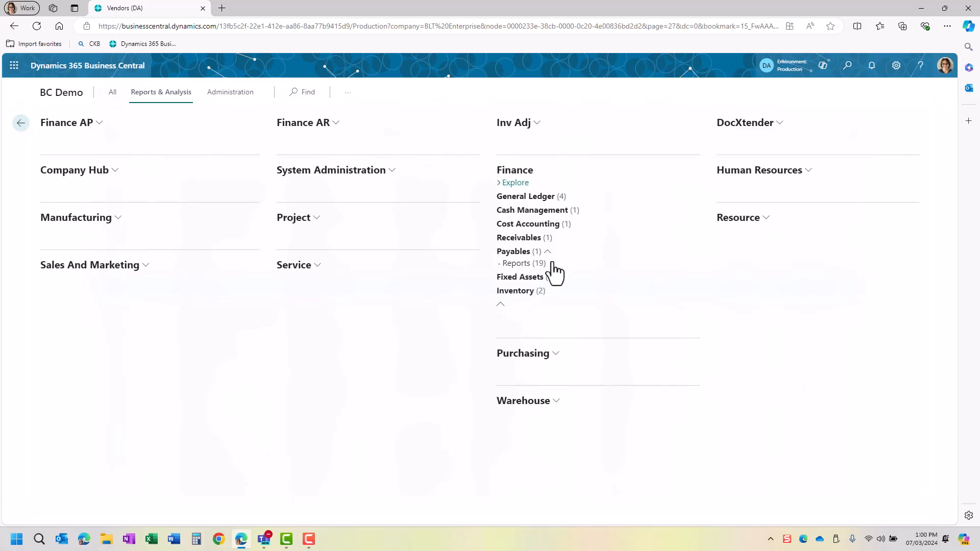
left_click(551, 264)
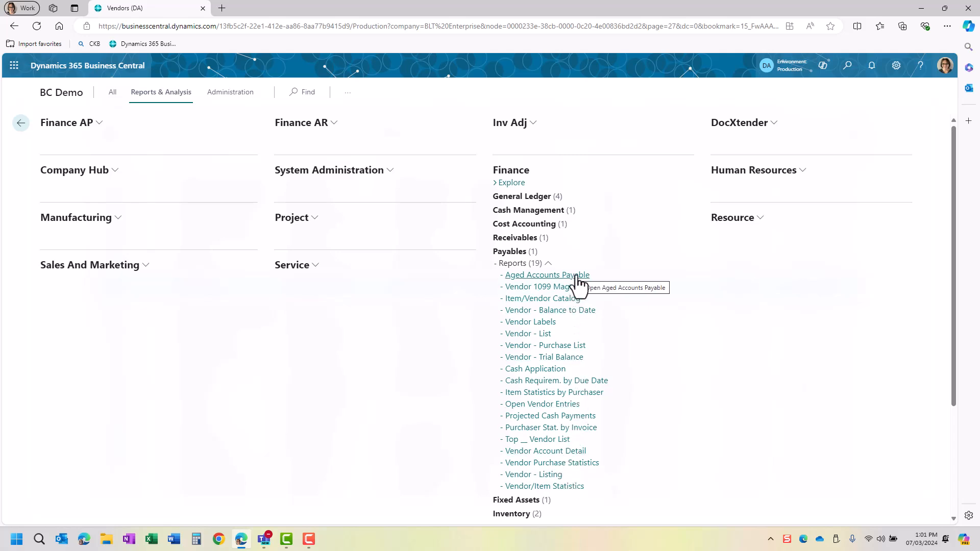
scroll(560, 289, "down", 3)
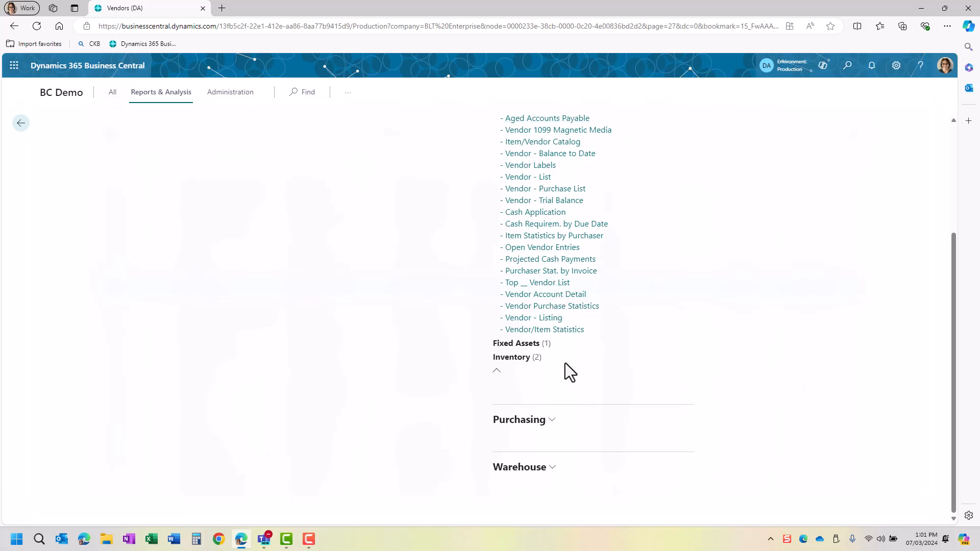
left_click(552, 420)
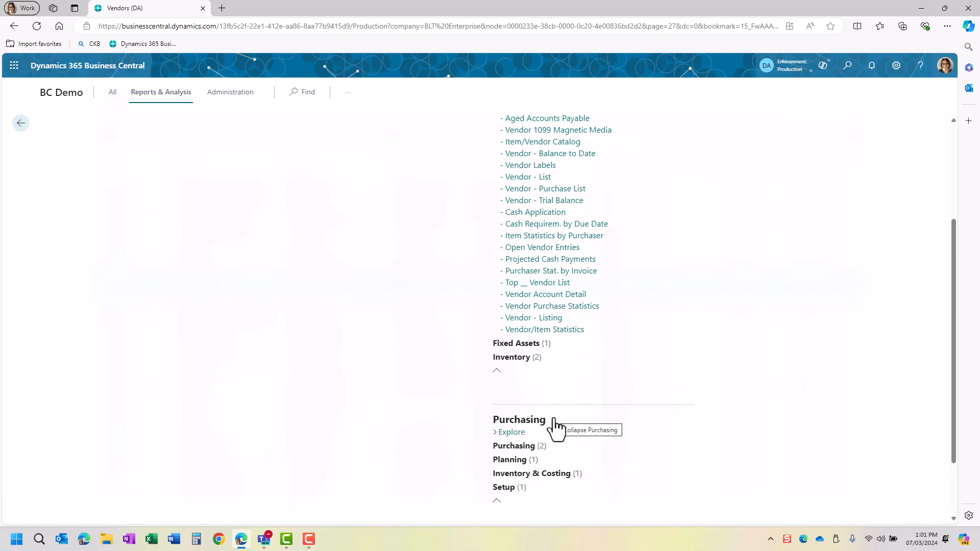
left_click(552, 446)
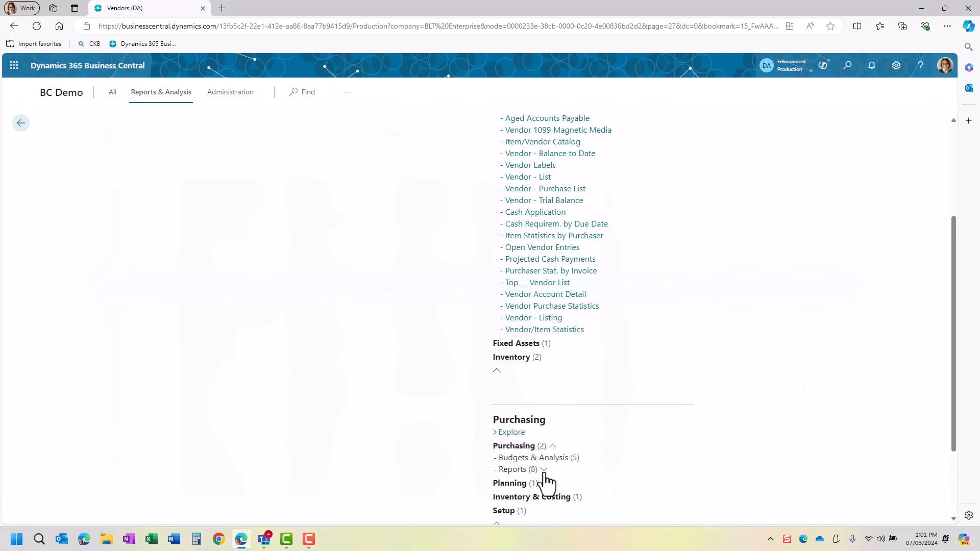
left_click(544, 471)
scroll(554, 454, "down", 2)
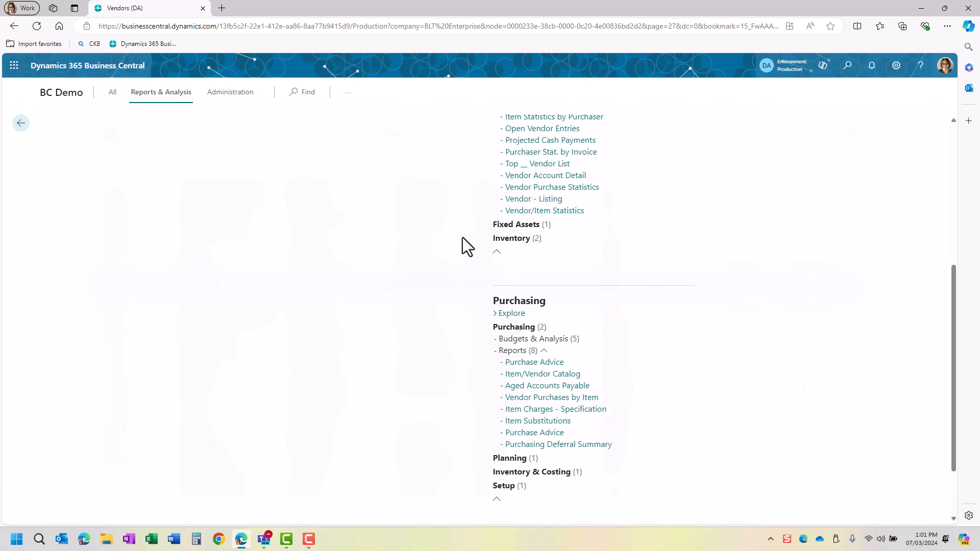
left_click(47, 94)
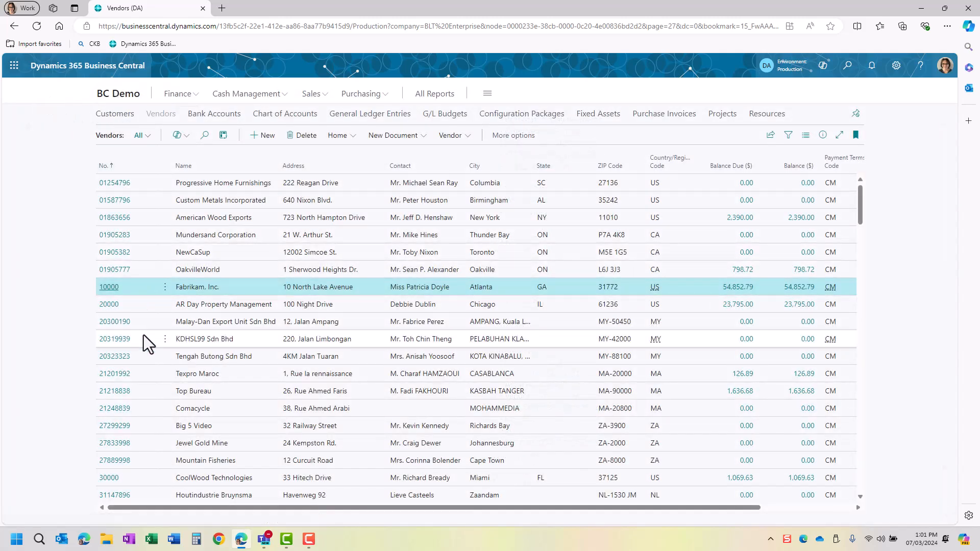
- Create a new purchase invoice and type 'fab' in the vendor field to match Fabrikam, Inc
left_click(362, 94)
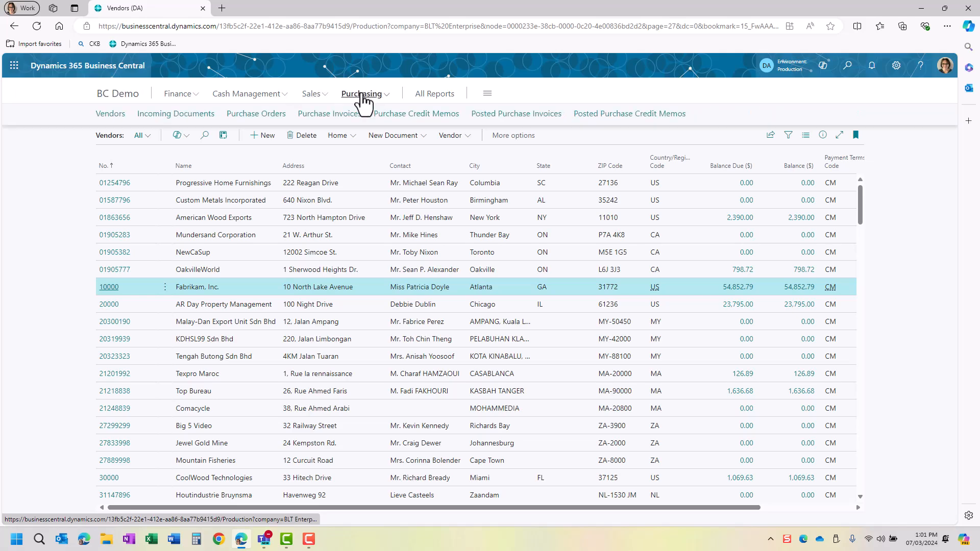
left_click(327, 118)
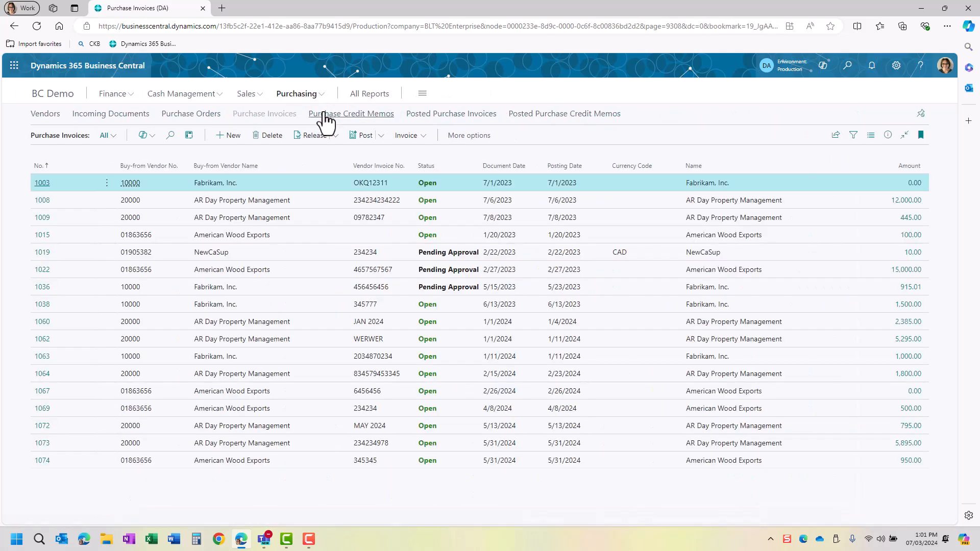
left_click(241, 136)
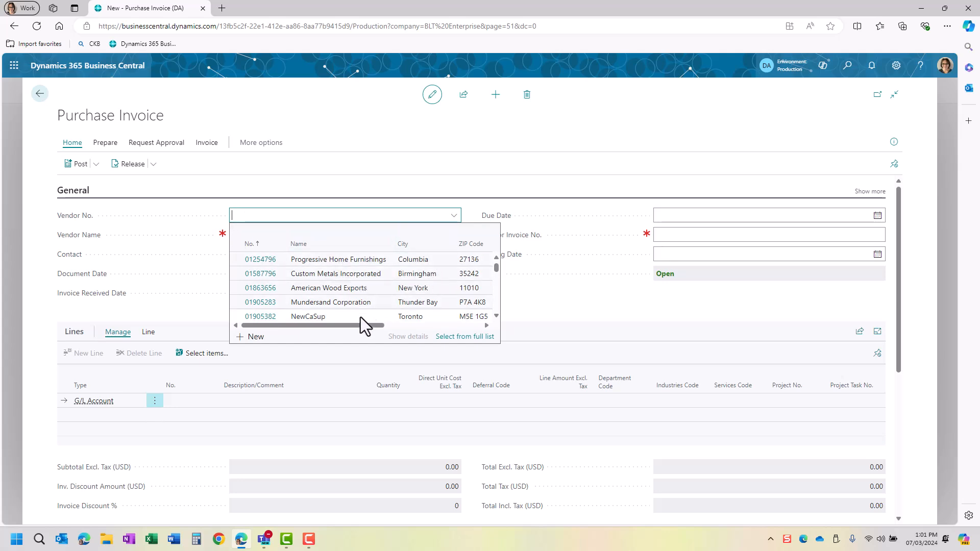
left_click_drag(360, 326, 445, 329)
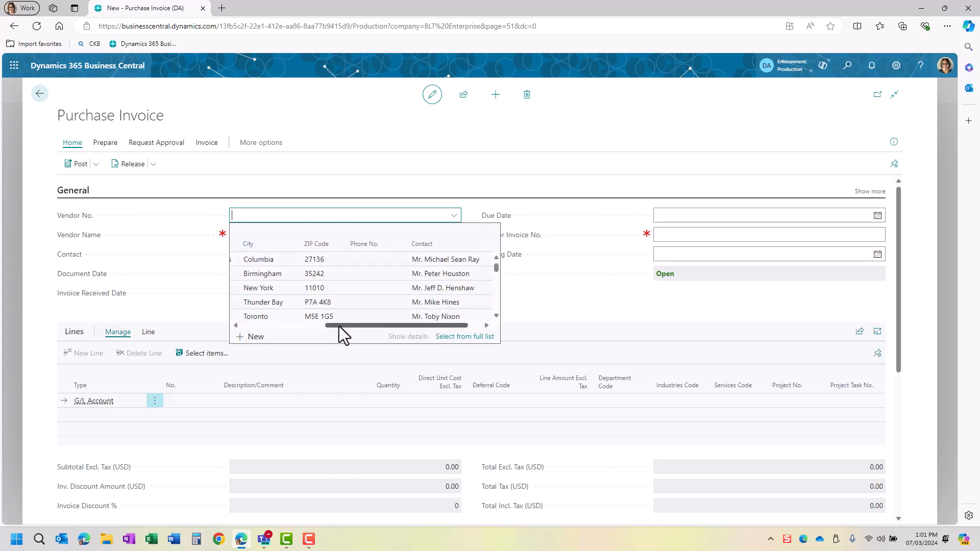
left_click_drag(340, 323, 248, 317)
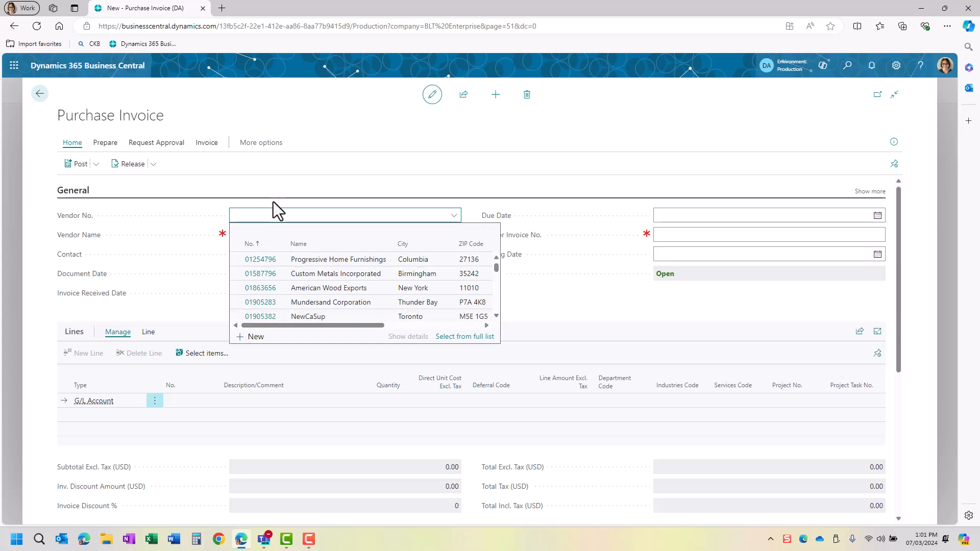
type("fab")
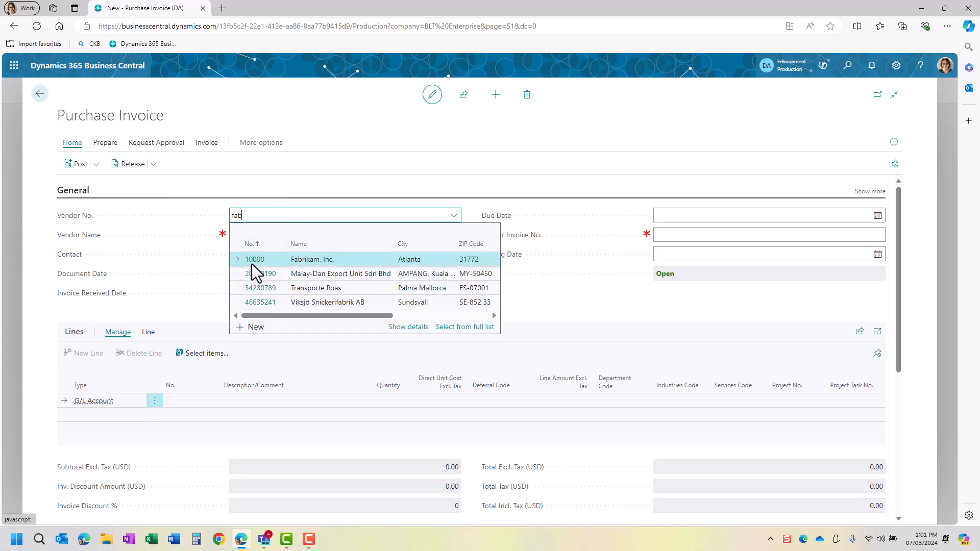
- Choose Fabrikam, Inc. as vendor for invoice 1075, briefly expanding then collapsing the general fields
left_click(302, 262)
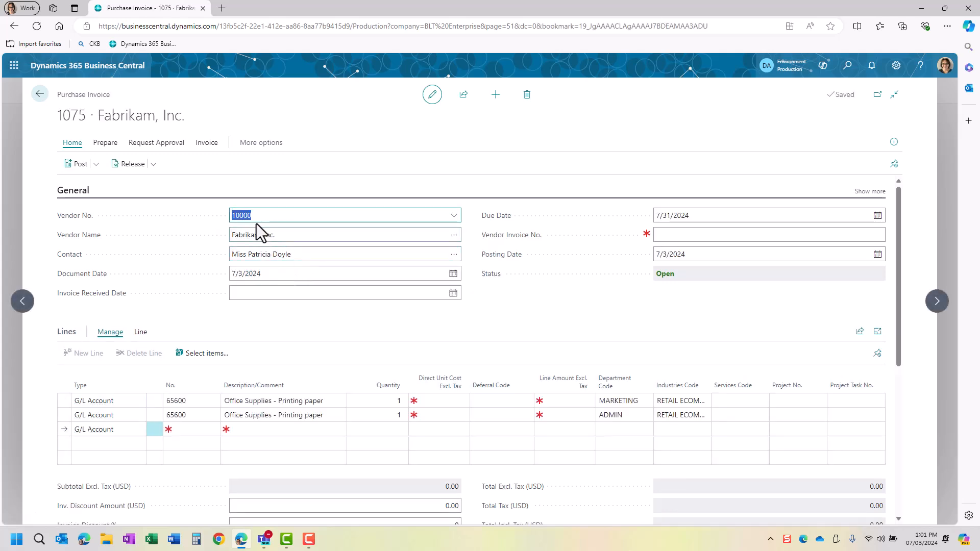
left_click(255, 235)
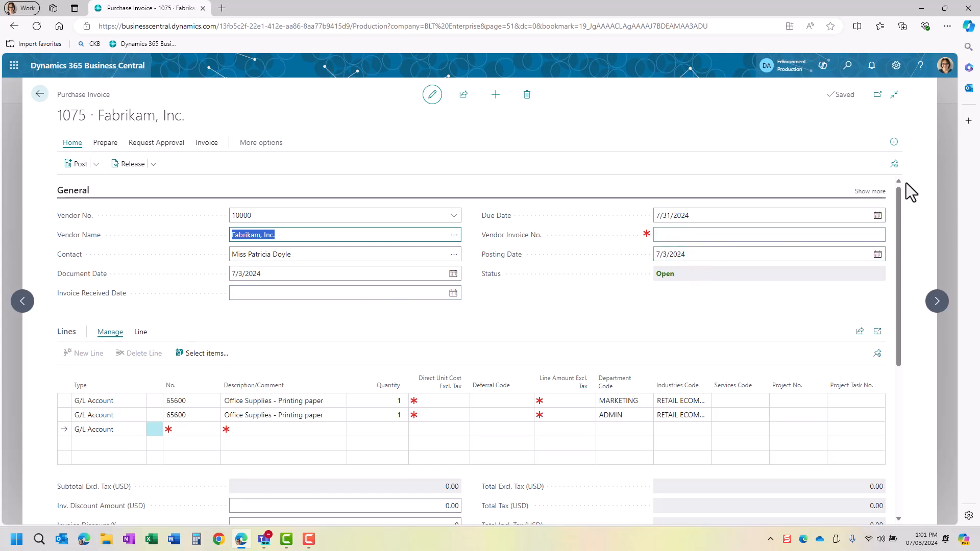
left_click(876, 193)
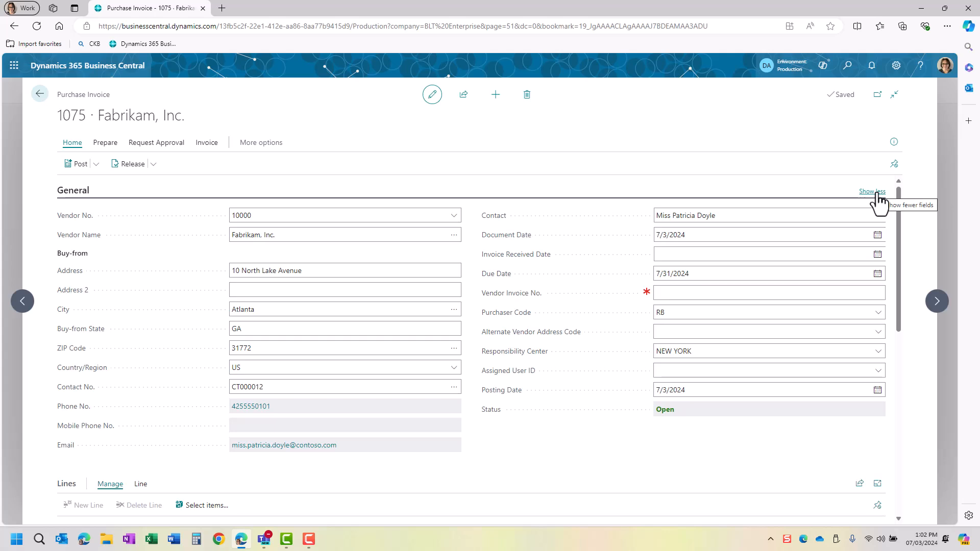
left_click(876, 193)
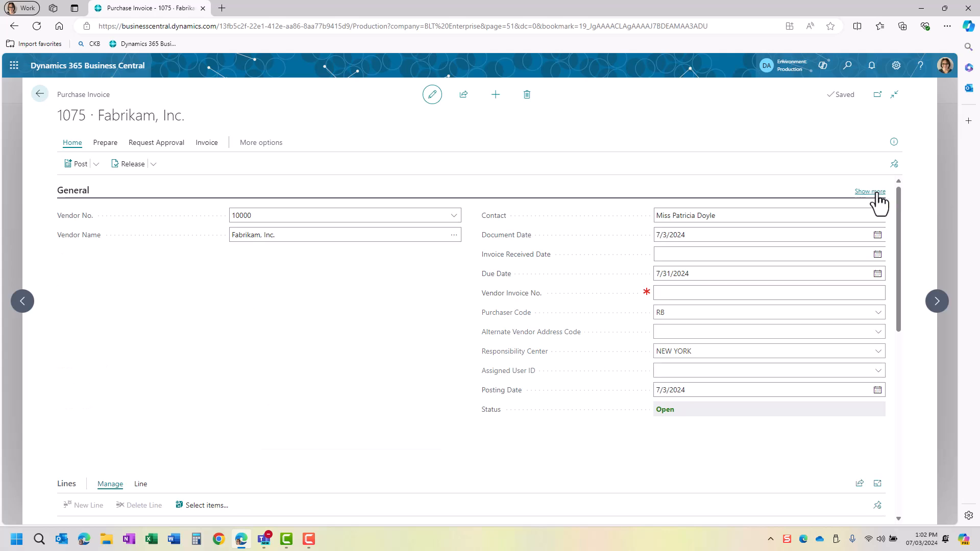
- Set Document Date 7/1/2024 and Invoice Received Date 7/3/2024, then enter the vendor's invoice number
left_click(272, 278)
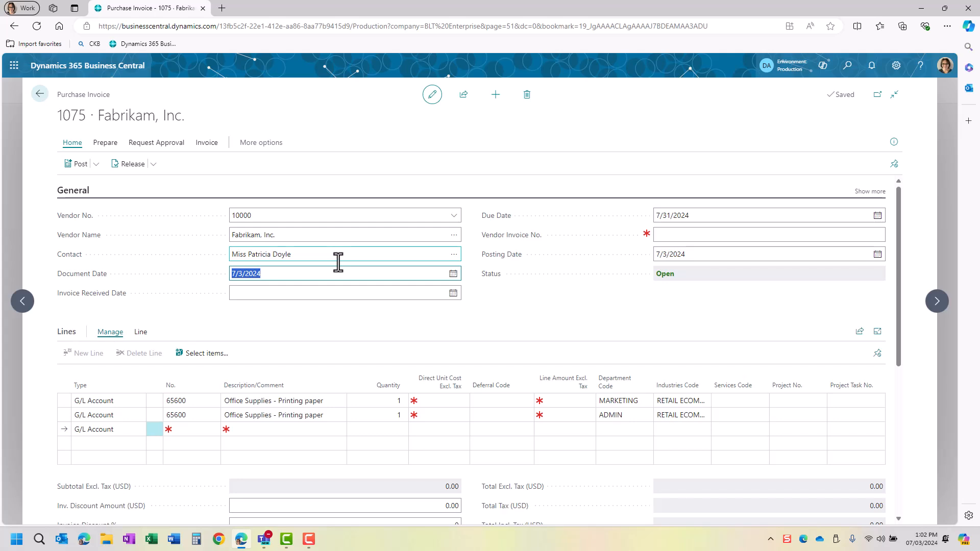
type("07")
key("BackSpace")
key("Tab")
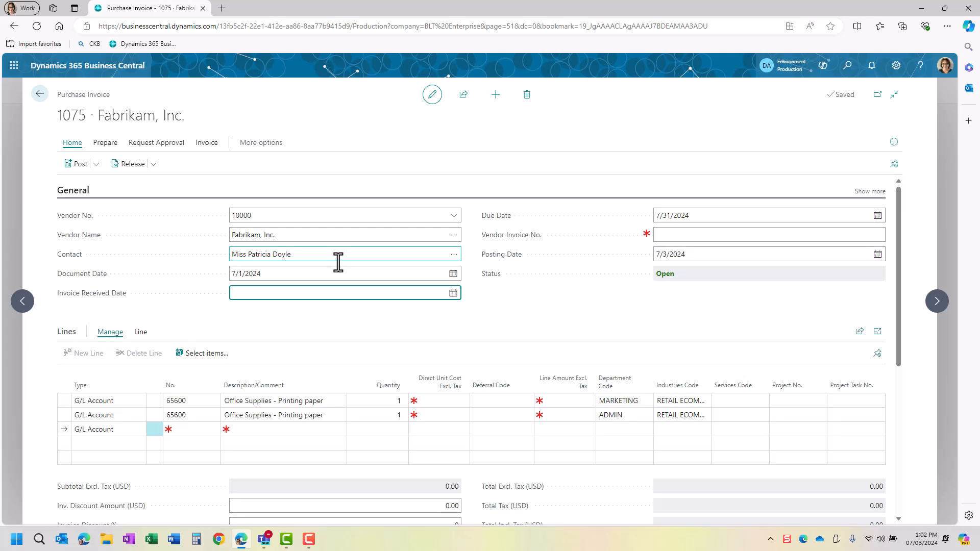
type("t")
key("Tab")
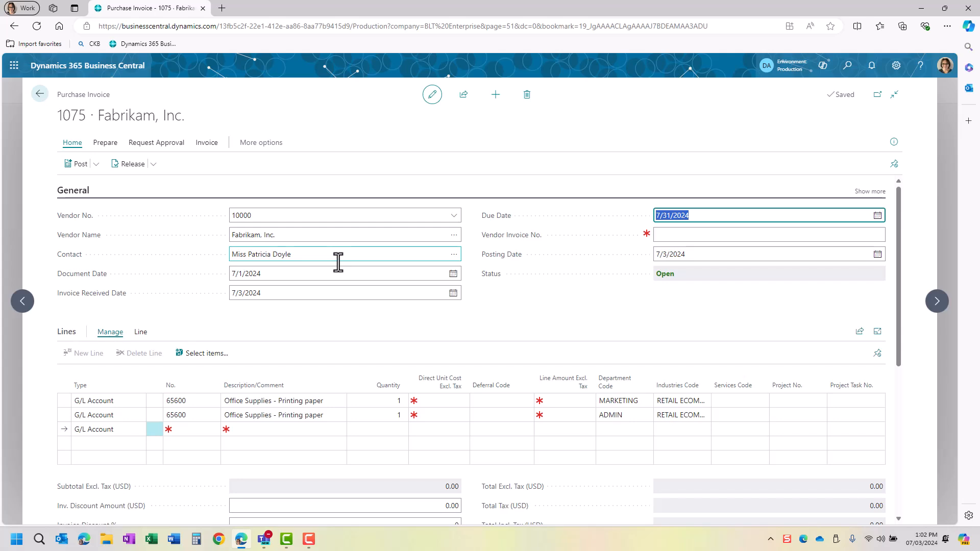
key("Tab")
type("0945")
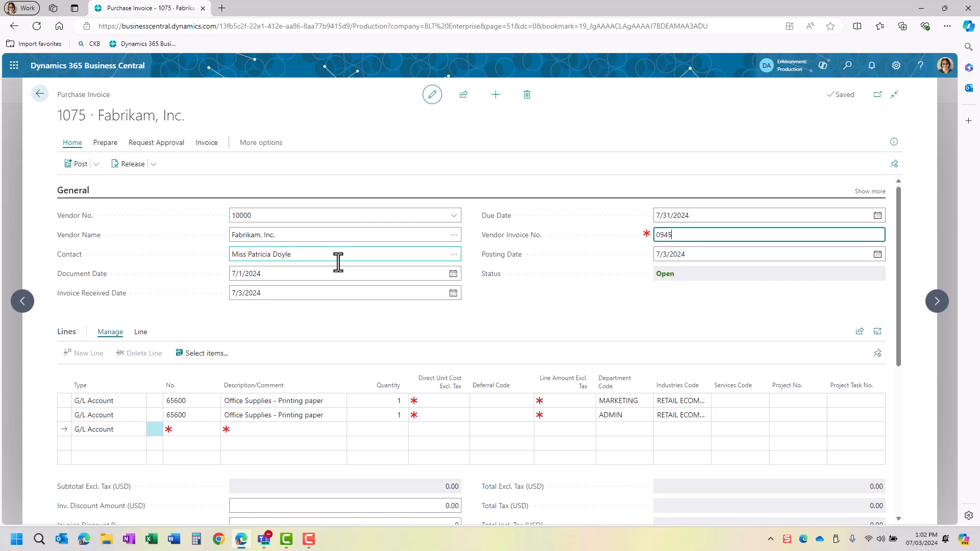
type("3484")
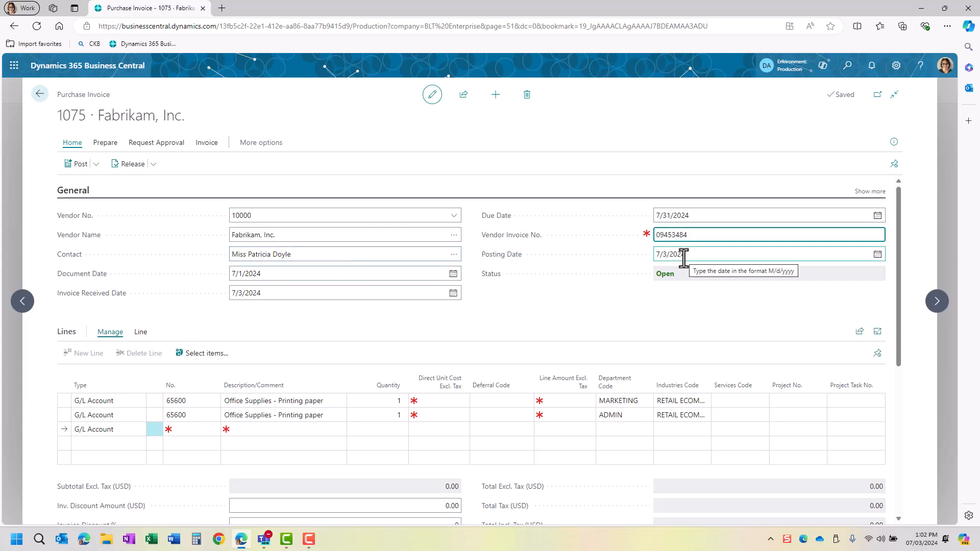
- Set the first two invoice lines' Direct Unit Cost to 120 and 150
left_click(122, 403)
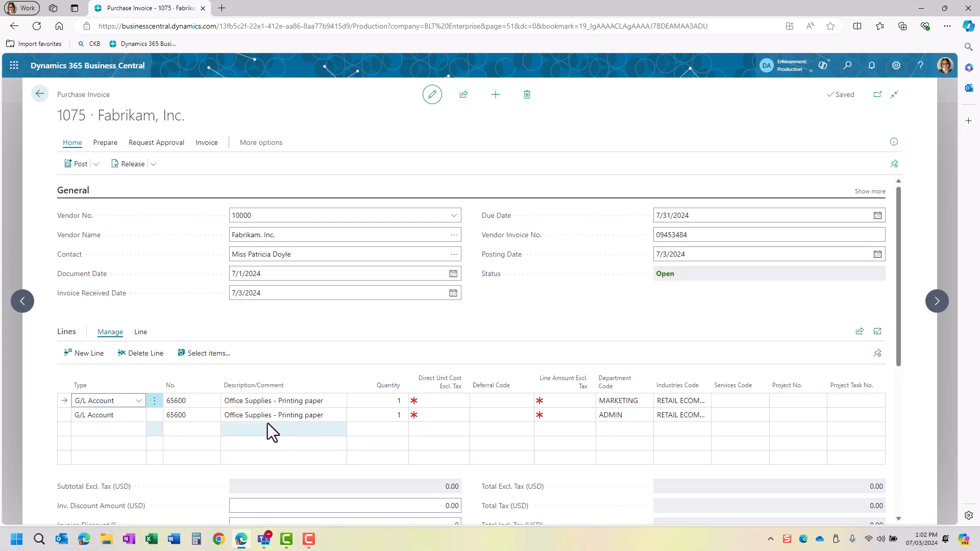
left_click(445, 401)
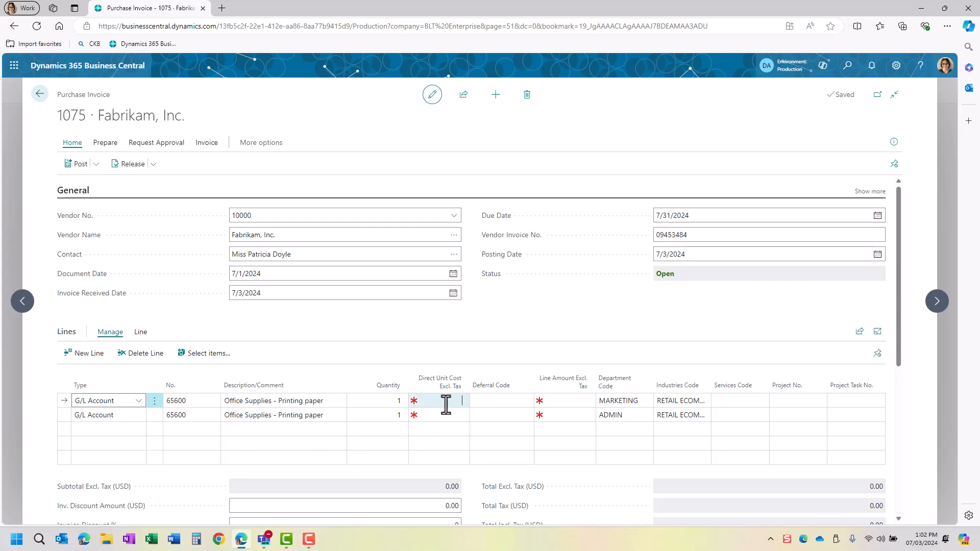
type("120")
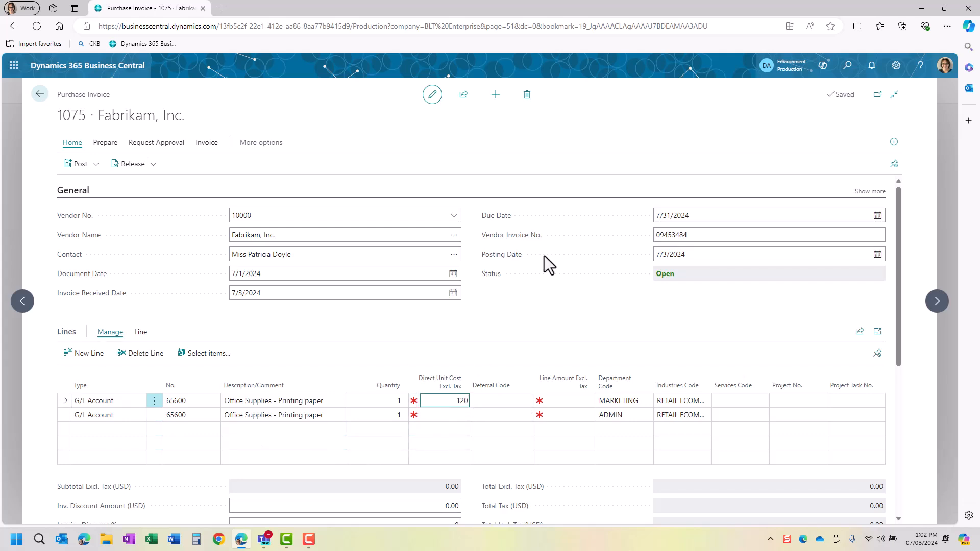
key("Tab")
key("Down")
key("shift+Tab")
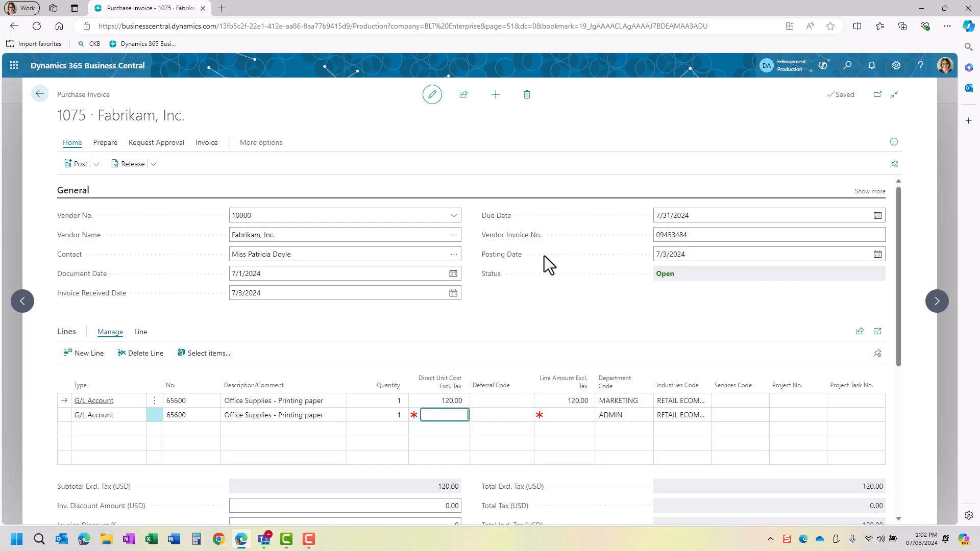
type("150")
key("Tab")
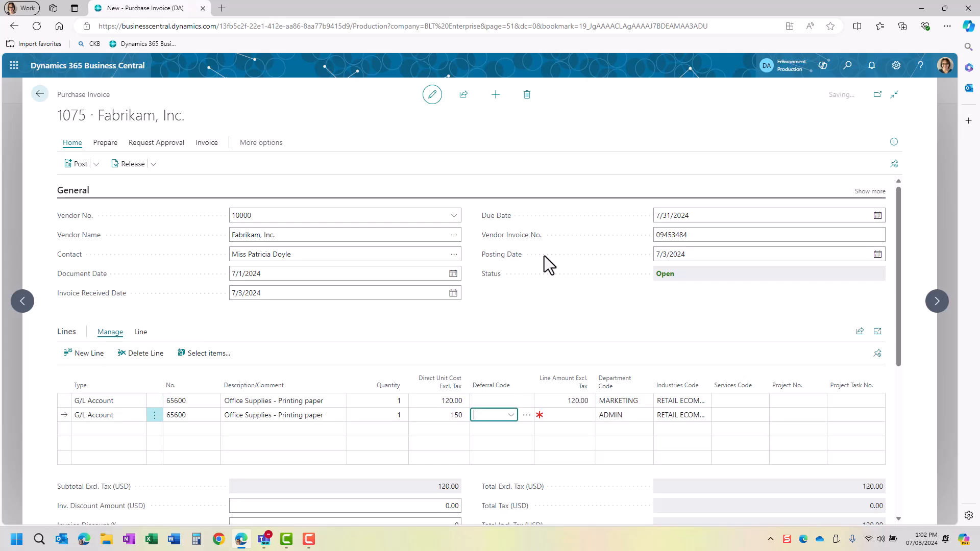
- Add a third line: G/L 65600 printing paper, quantity 1, unit cost 300, department IT
key("Down")
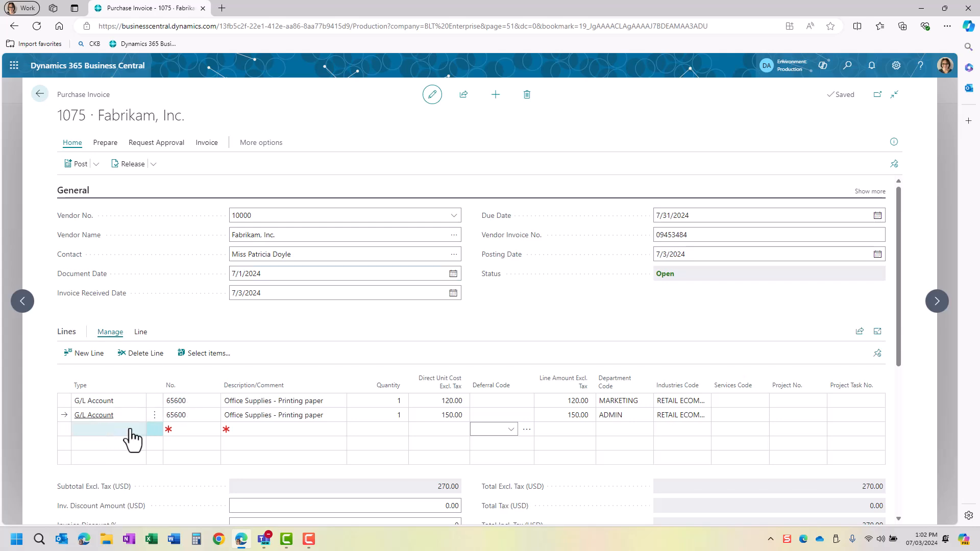
left_click(186, 429)
type("65600")
key("Tab")
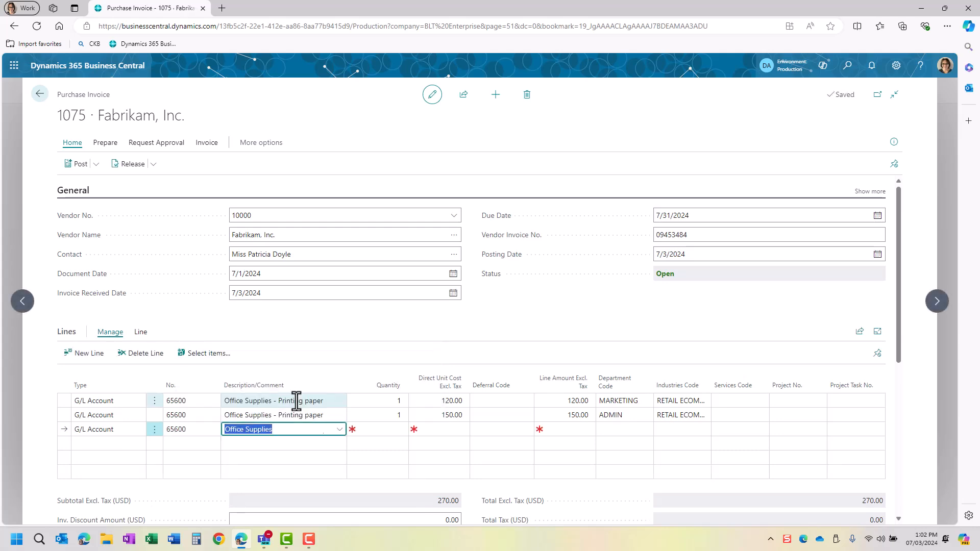
key("F8")
key("Tab")
type("1")
key("Tab")
type("300")
key("Tab")
key("Tab")
key("Tab")
type("IT")
key("Tab")
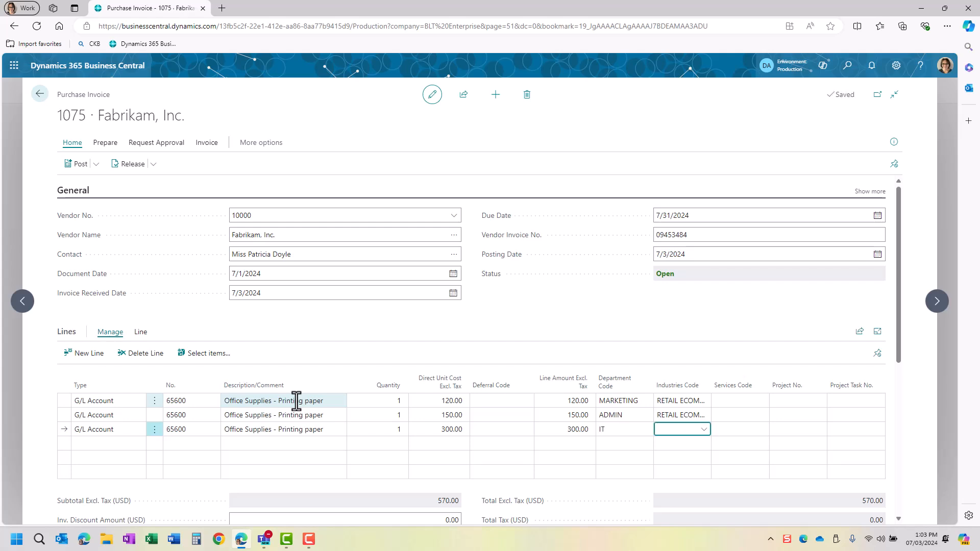
key("F8")
key("Tab")
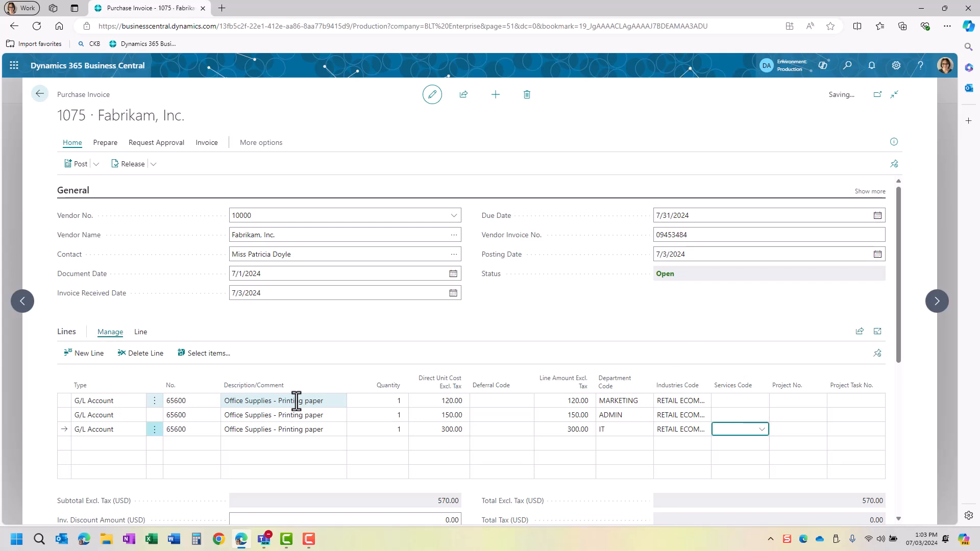
key("Up")
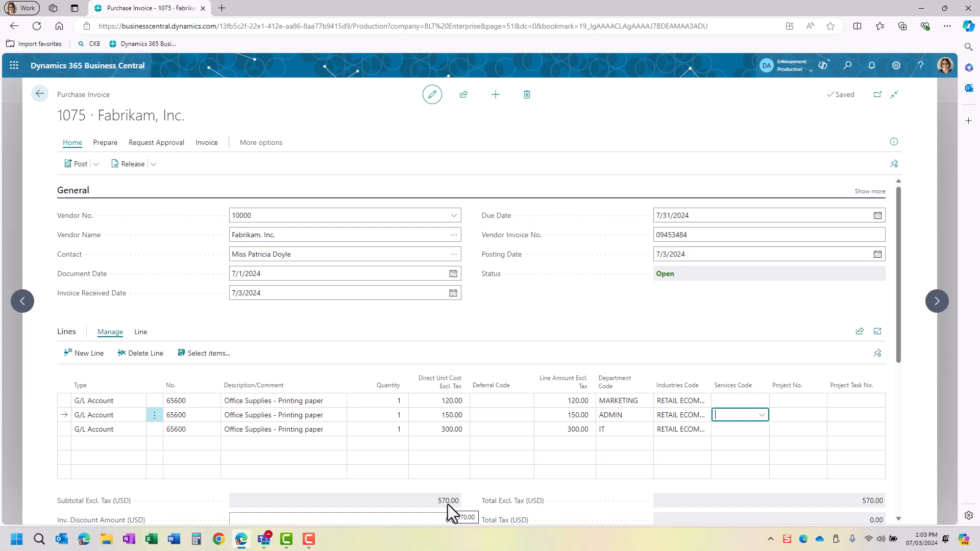
- Look through invoice 1075's Post, Prepare and Incoming Document options, then show the Request Approval actions
left_click(91, 166)
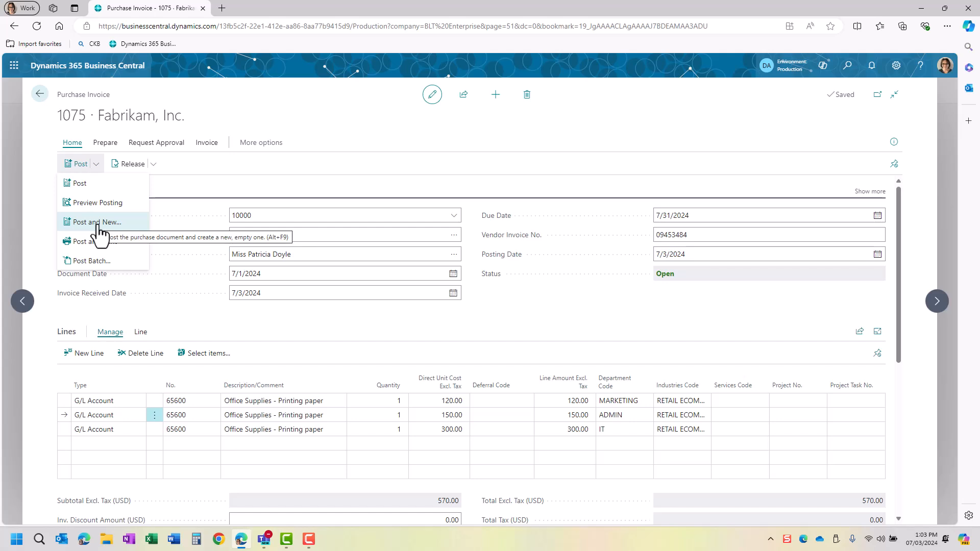
left_click(114, 145)
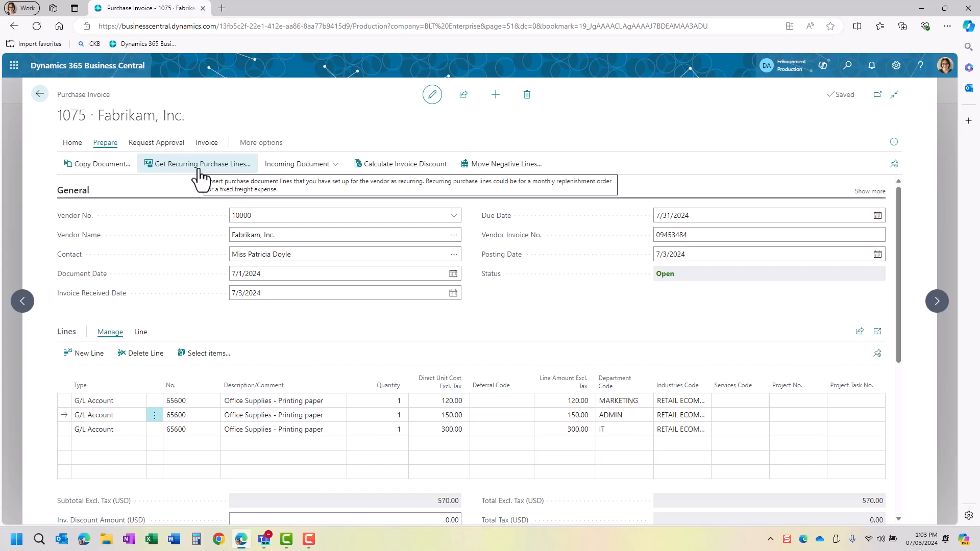
left_click(295, 172)
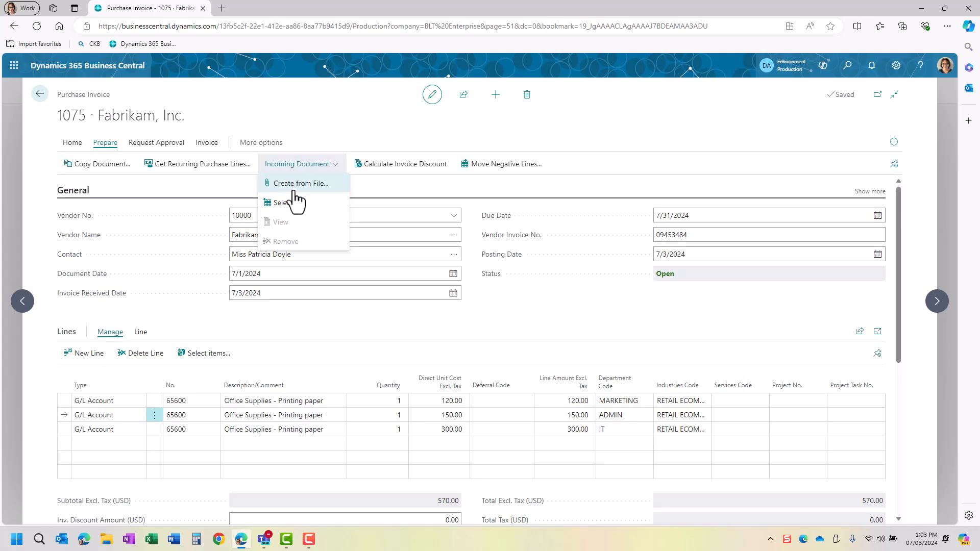
left_click(179, 148)
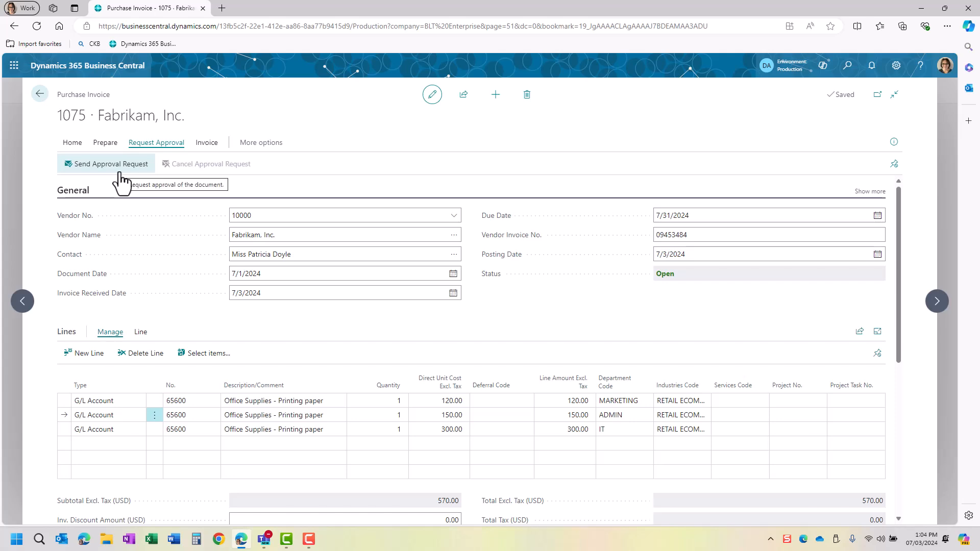
- Review invoice 1075's statistics, which total 570.00
left_click(203, 144)
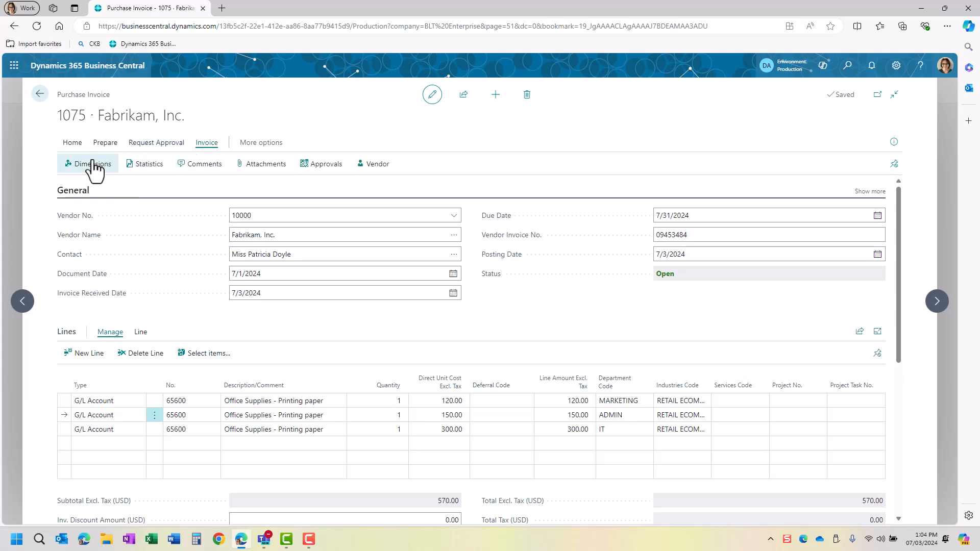
left_click(138, 165)
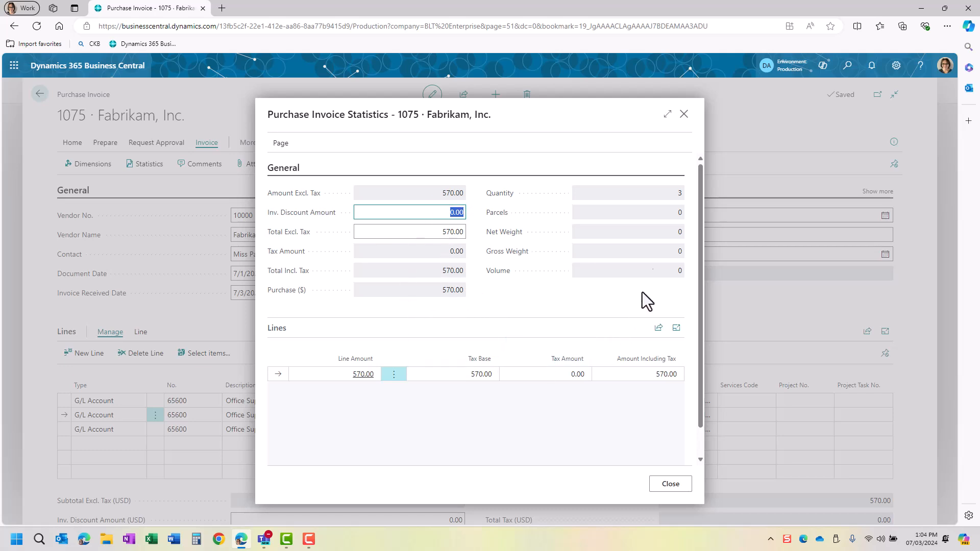
left_click(684, 114)
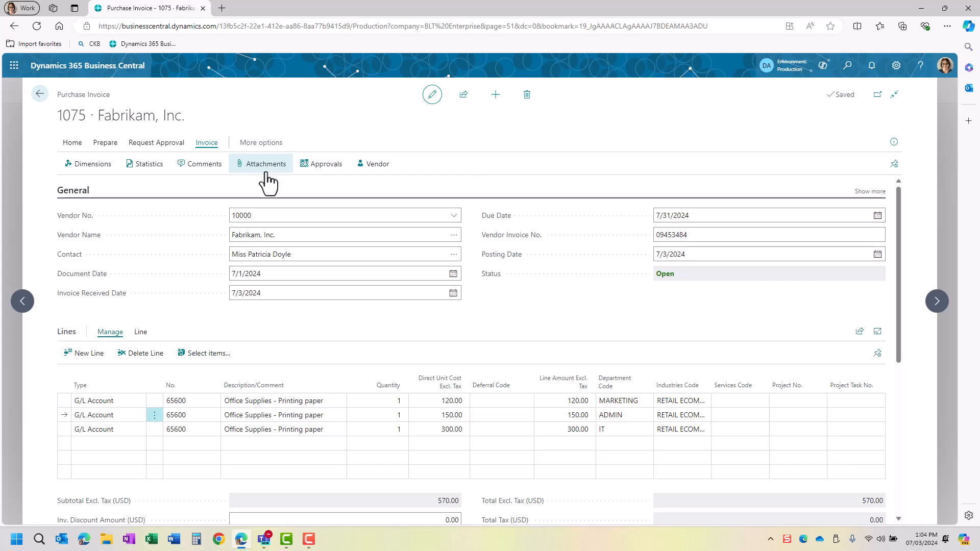
- Browse the invoice's Actions, Related and Automate menus
left_click(255, 148)
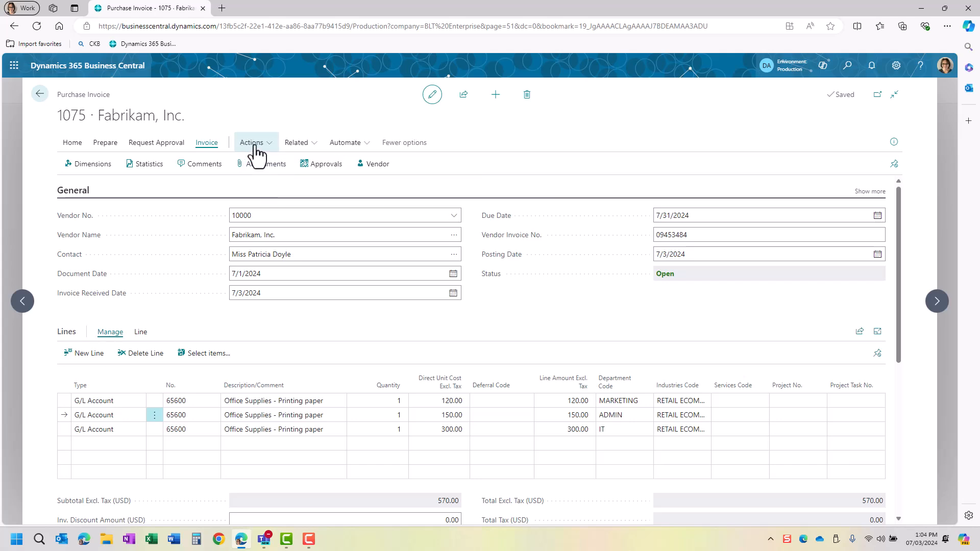
left_click(254, 148)
mouse_move(262, 171)
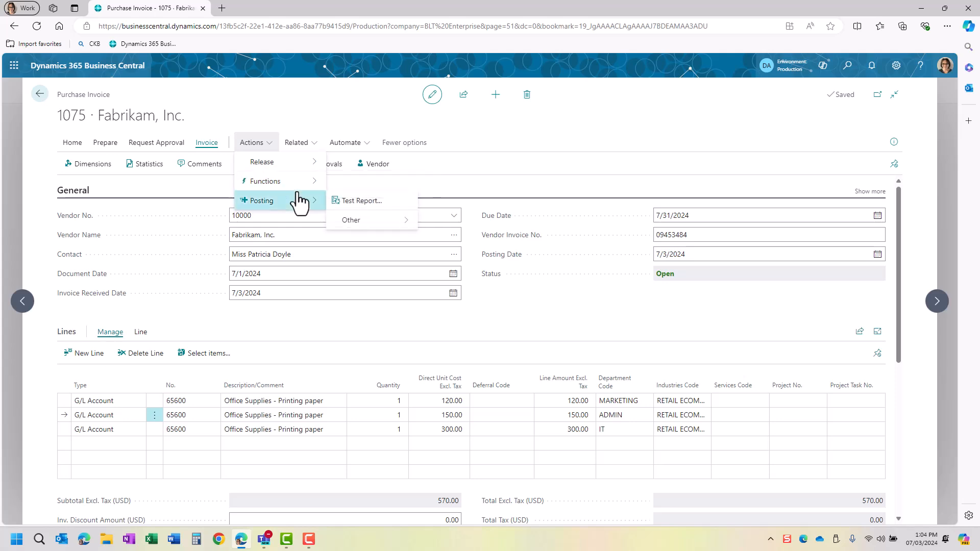
left_click(299, 146)
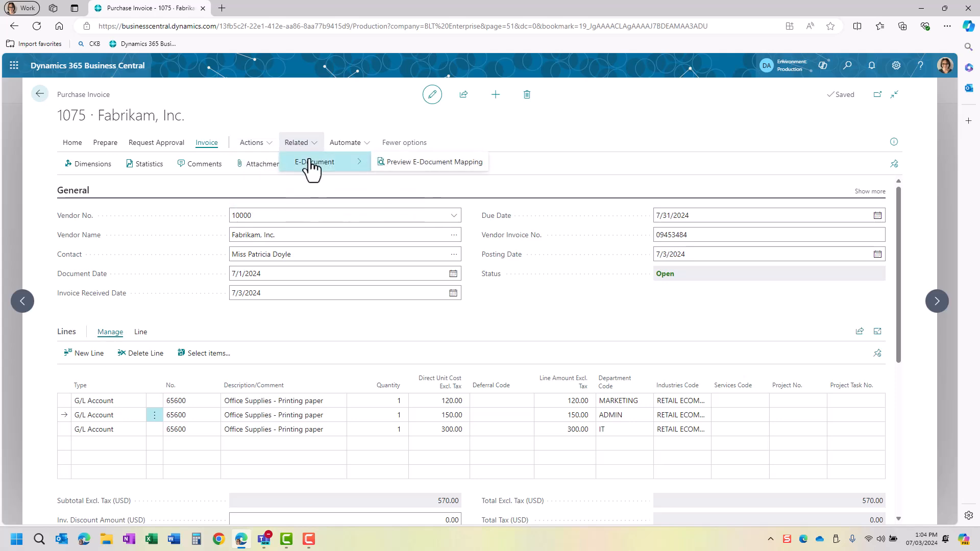
left_click(359, 146)
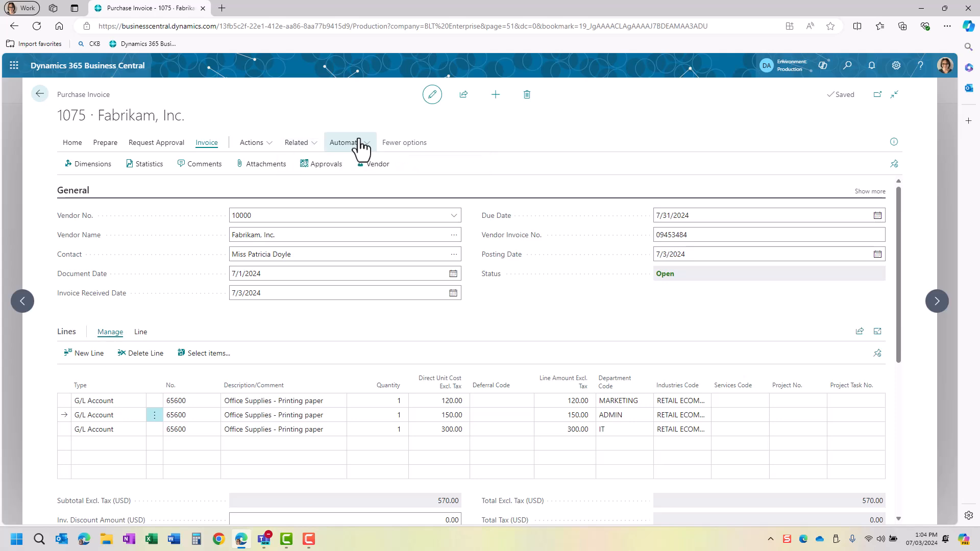
mouse_move(373, 169)
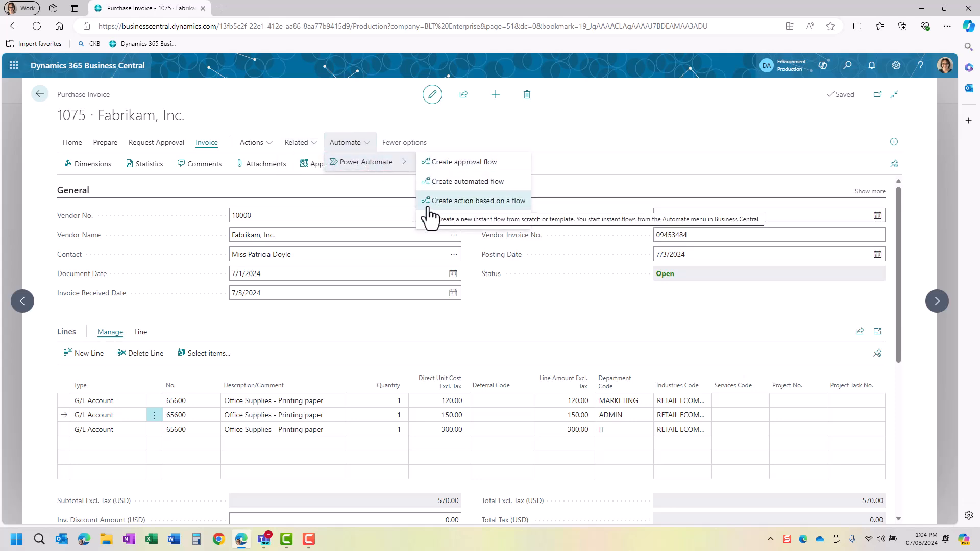
left_click(345, 112)
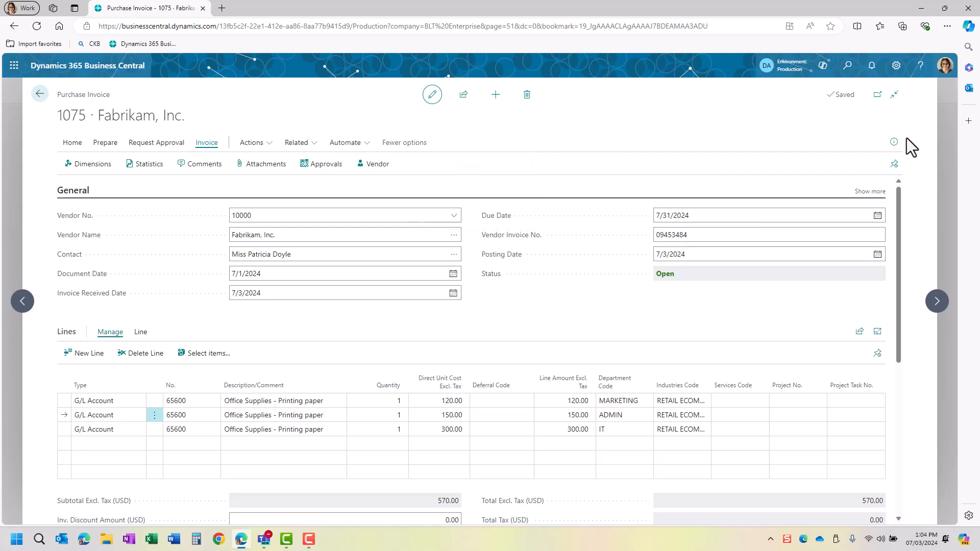
- Attach the PDF order as invoice 1075's incoming document file, then check its Attachments
left_click(893, 144)
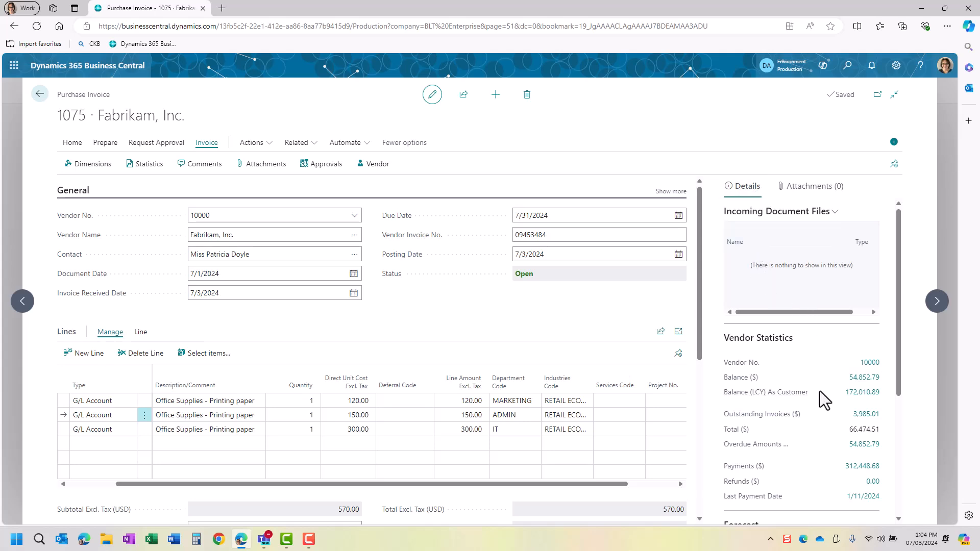
scroll(820, 388, "down", 2)
scroll(820, 388, "up", 2)
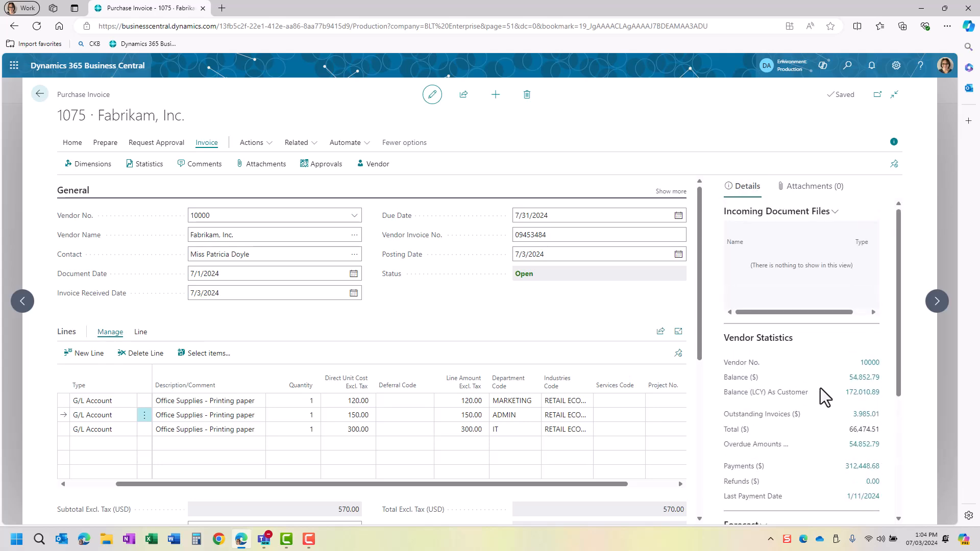
left_click(756, 213)
left_click(768, 228)
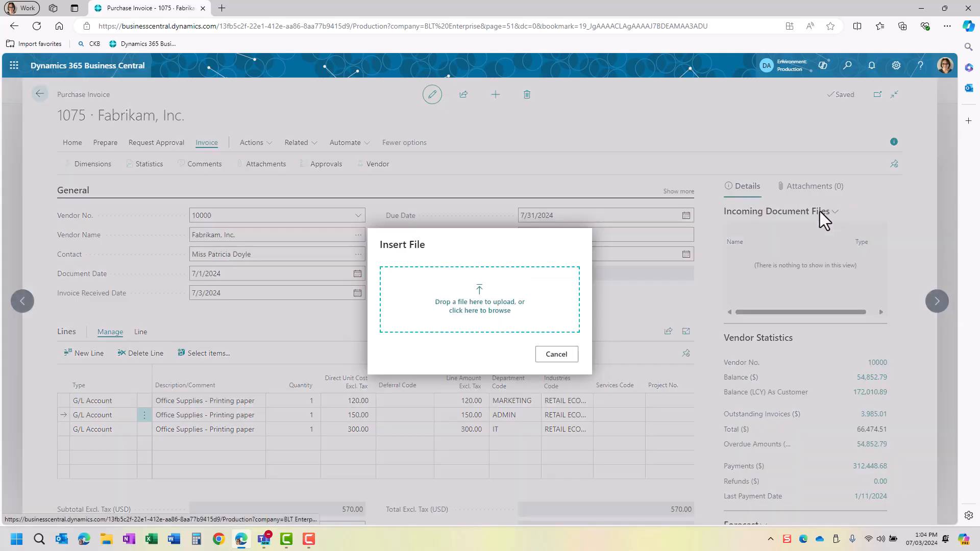
left_click_drag(979, 255, 481, 307)
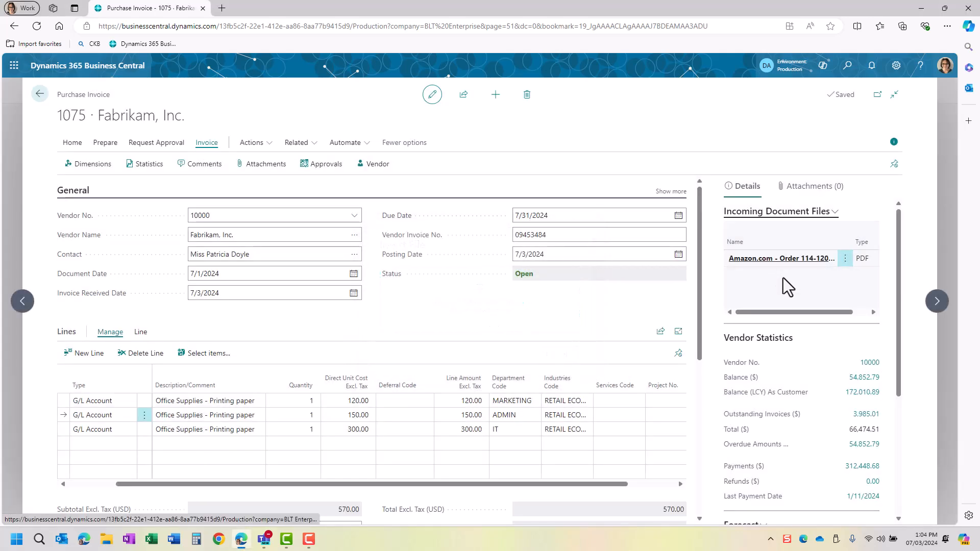
left_click(809, 186)
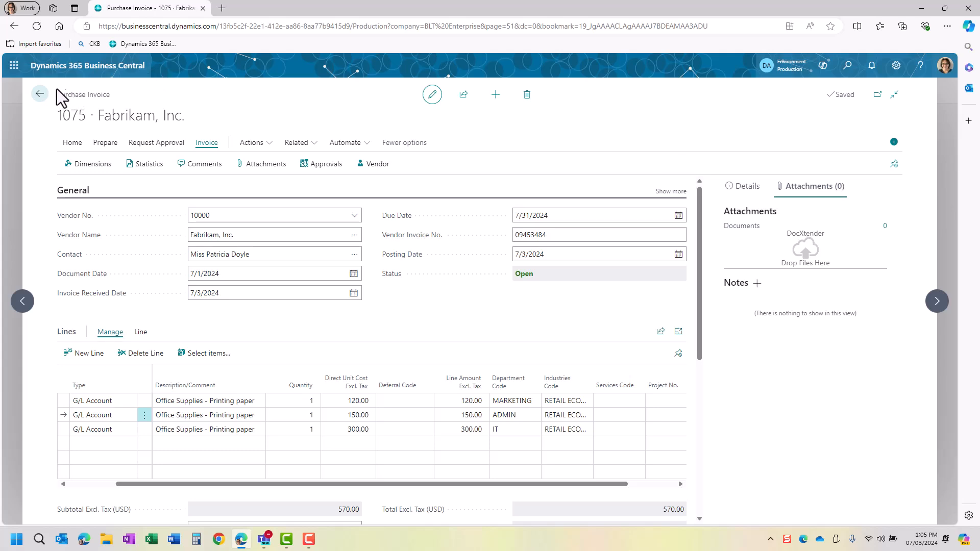
- Back on the Purchase Invoices list, view invoice 1075's 570.00 purchase lines
left_click(39, 93)
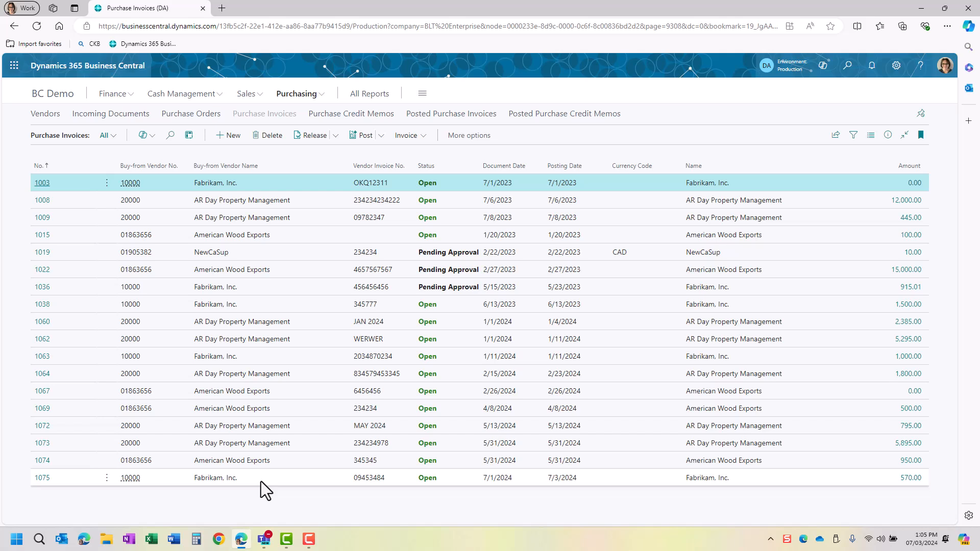
left_click(906, 480)
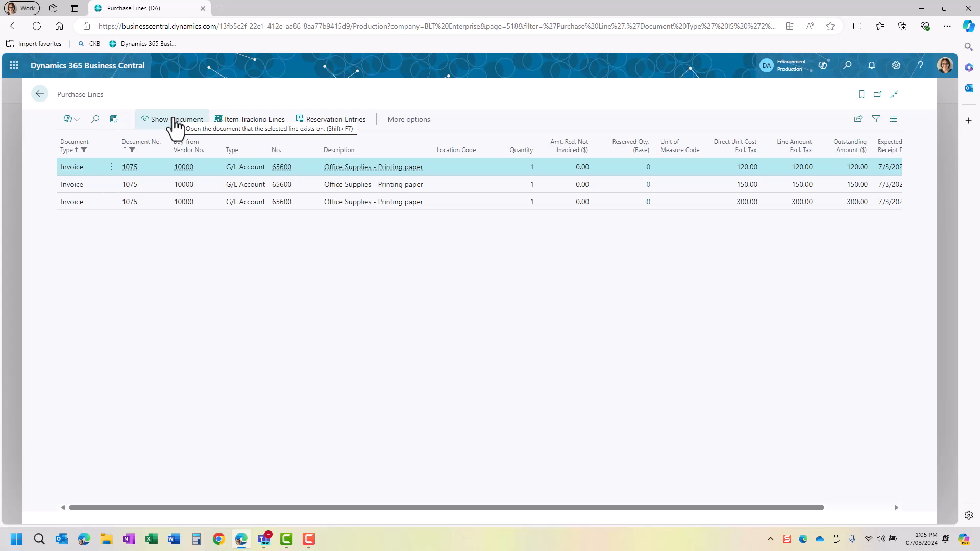
left_click(39, 94)
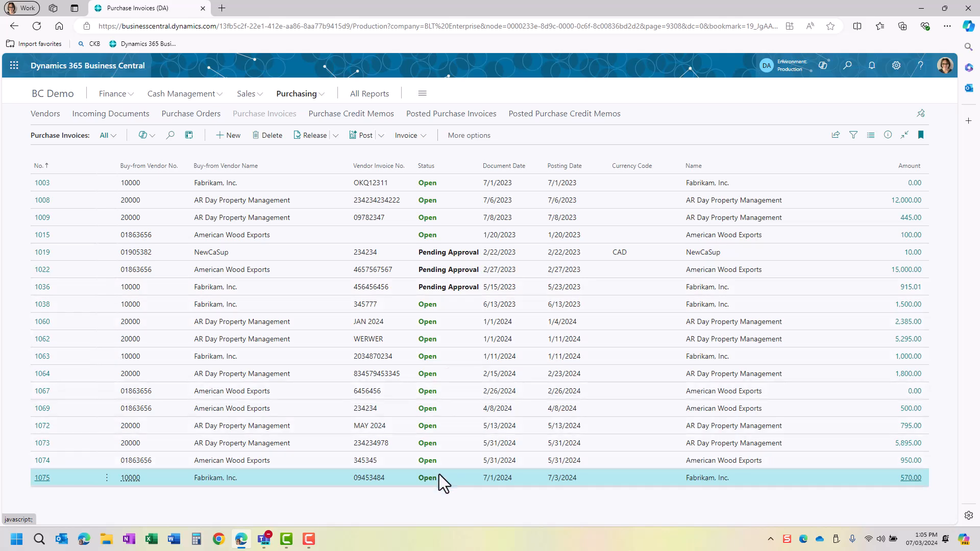
- Look at the Post Batch settings and status filter, then cancel without posting
left_click(384, 134)
left_click(383, 190)
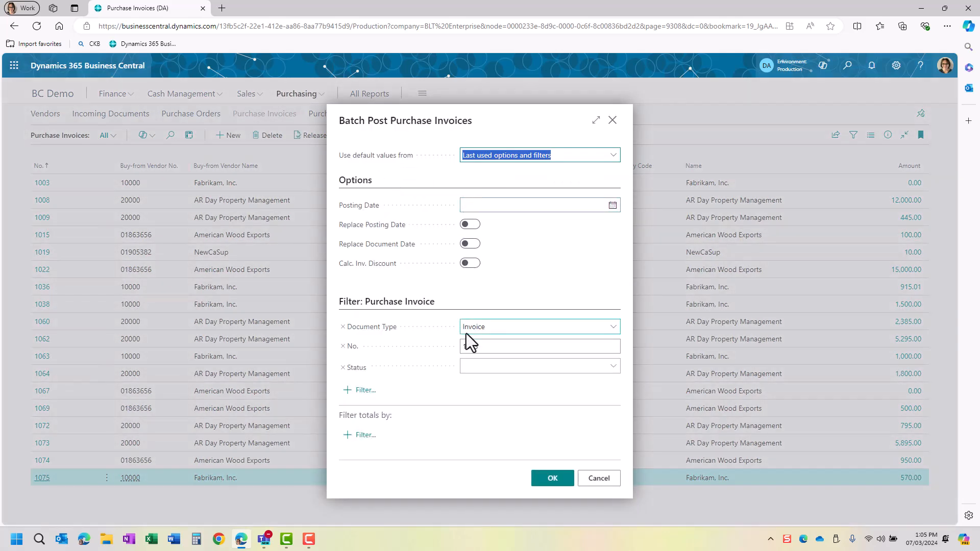
left_click(474, 367)
left_click(482, 402)
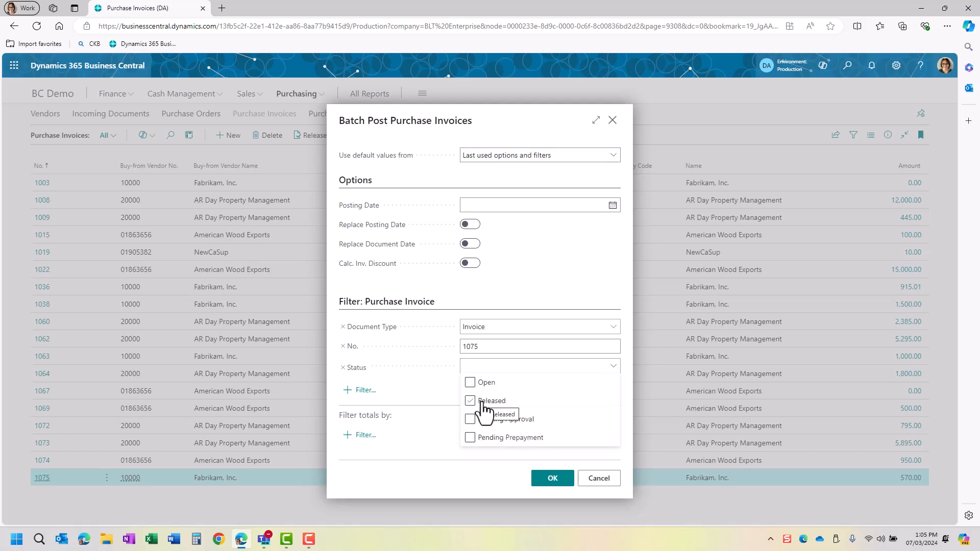
left_click(586, 485)
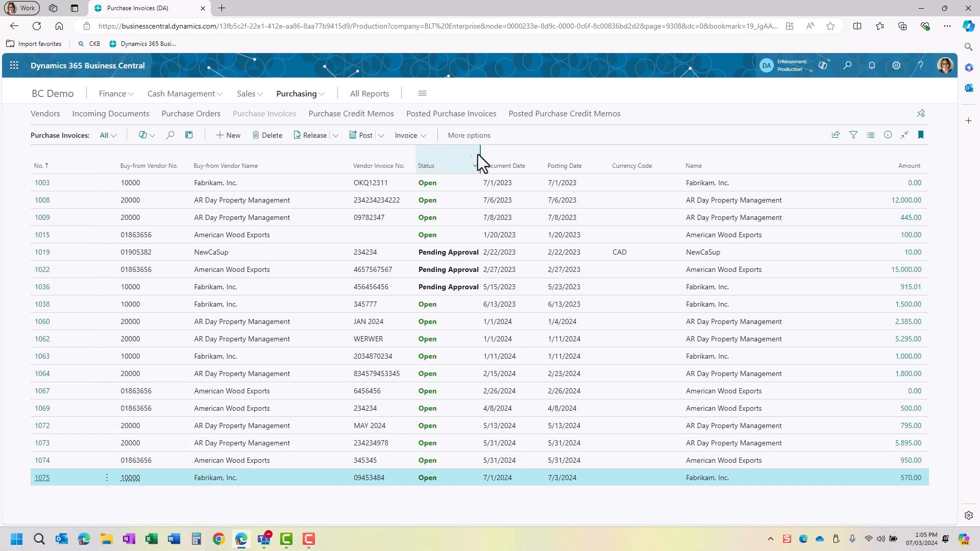
- Delete invoice 1075's ADMIN and IT lines, leaving the 120.00 printing-paper line
left_click(43, 478)
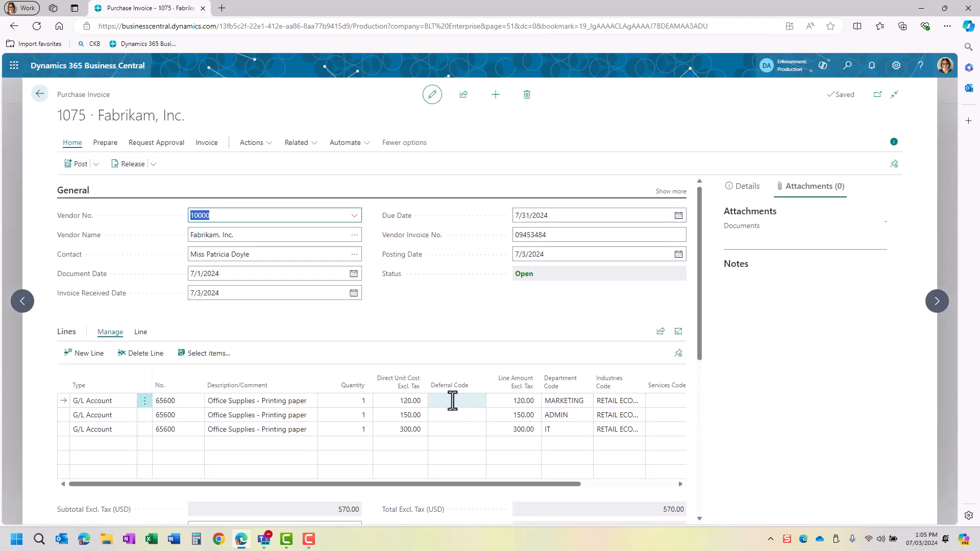
left_click(248, 415)
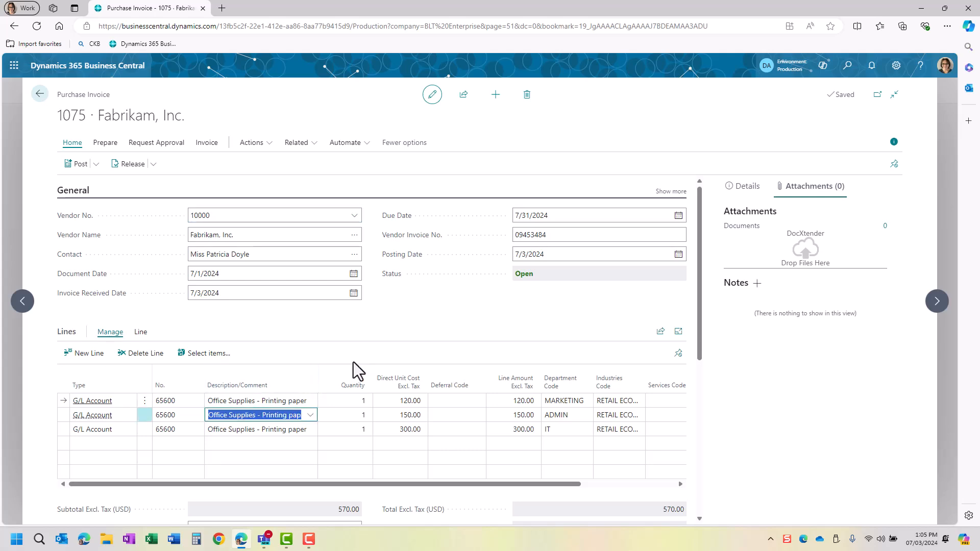
key("shift+Down")
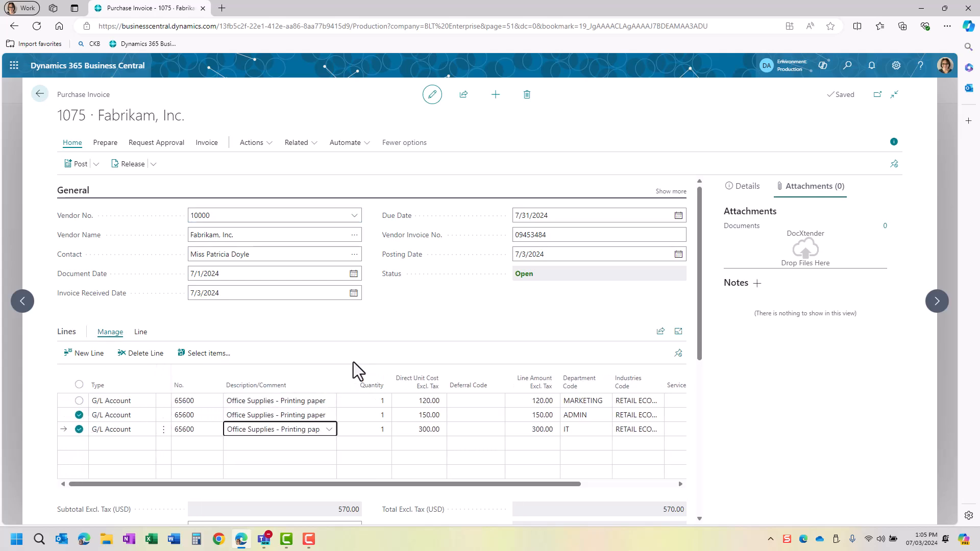
left_click(142, 354)
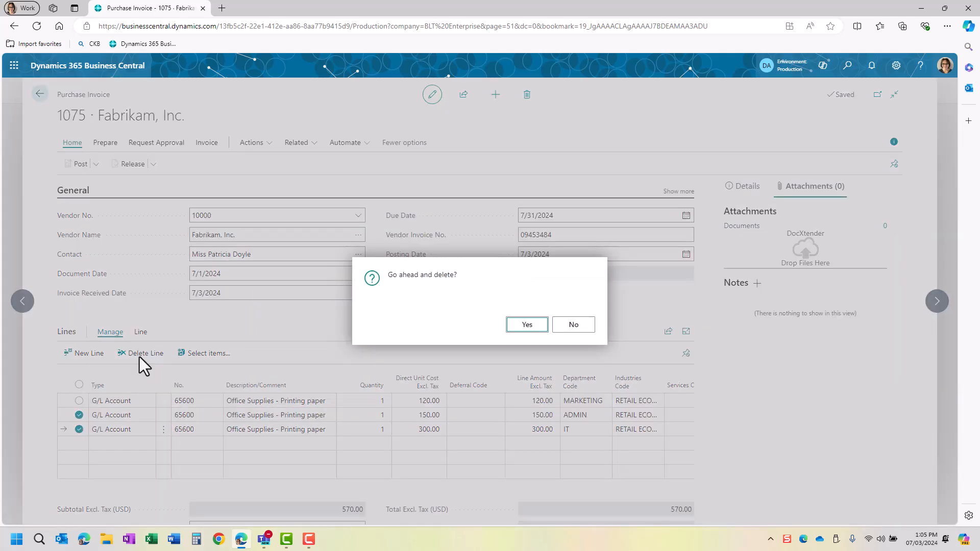
left_click(530, 325)
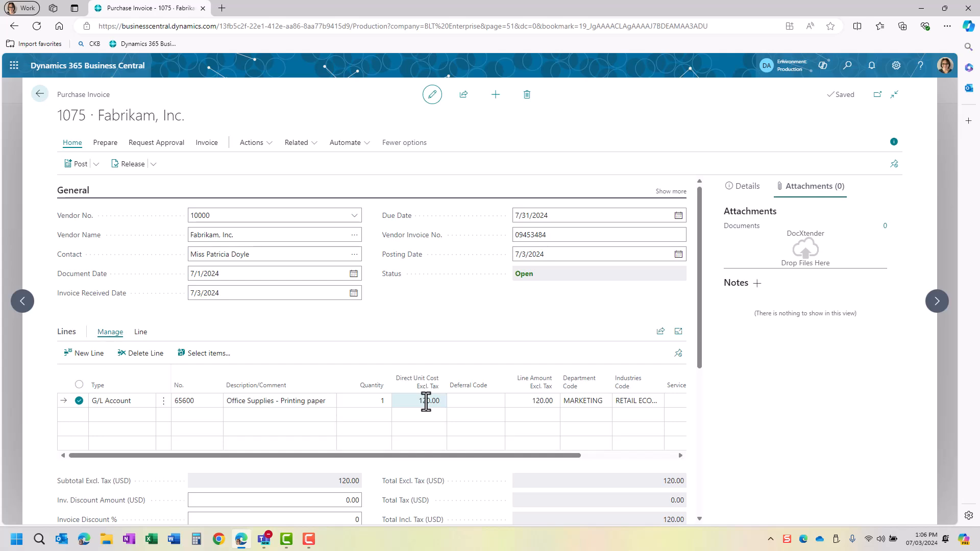
left_click(475, 404)
left_click(483, 401)
- Review the 12MONE template, keeping Straight-Line calculation and Beginning of Period start date
left_click(669, 497)
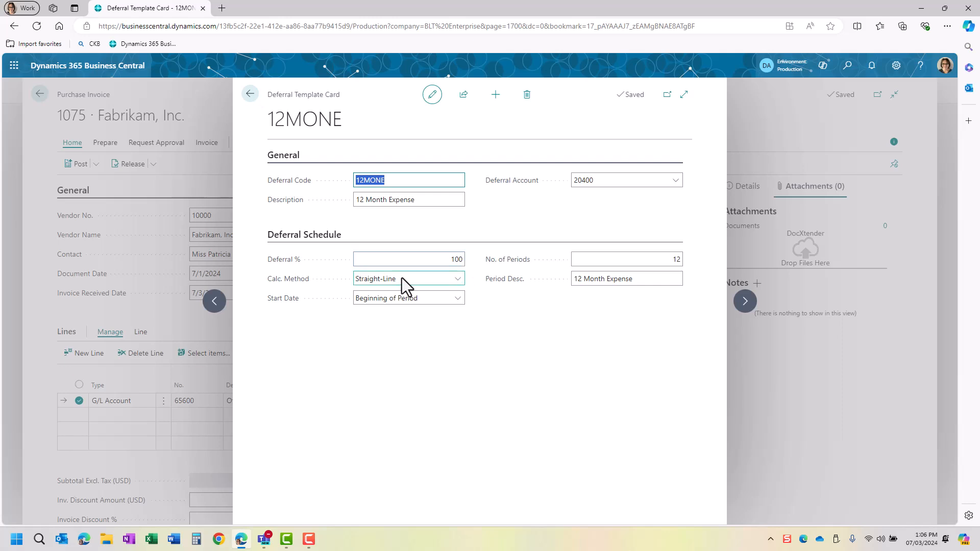
left_click(383, 279)
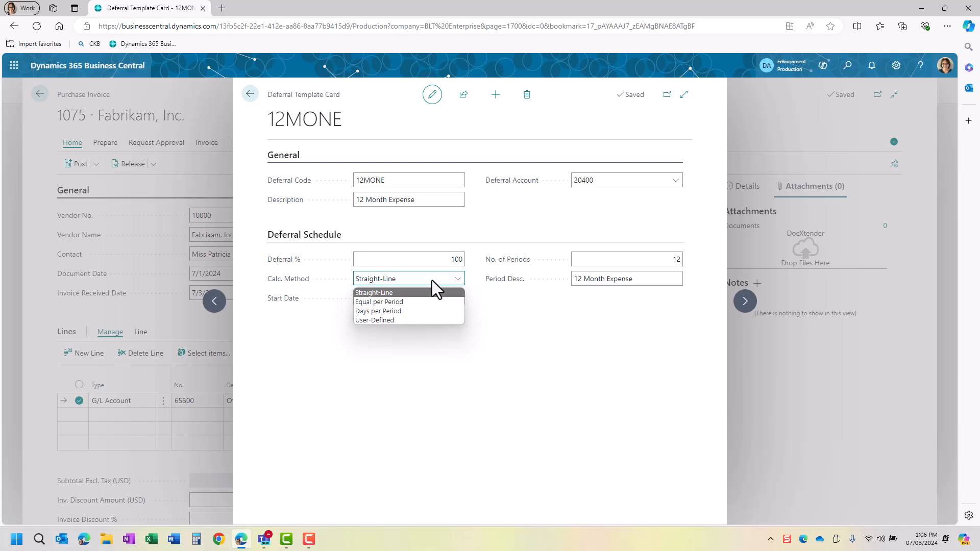
left_click(402, 279)
left_click(410, 299)
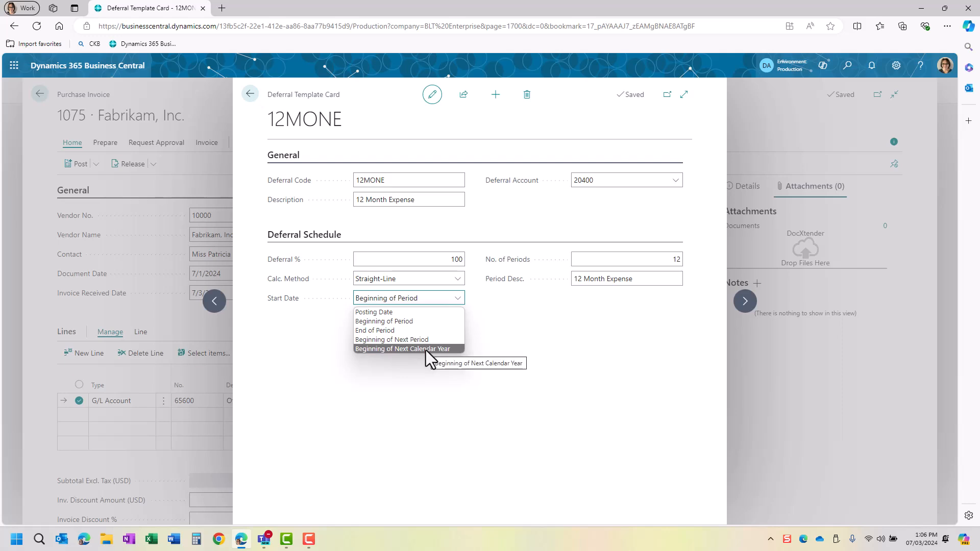
left_click(399, 299)
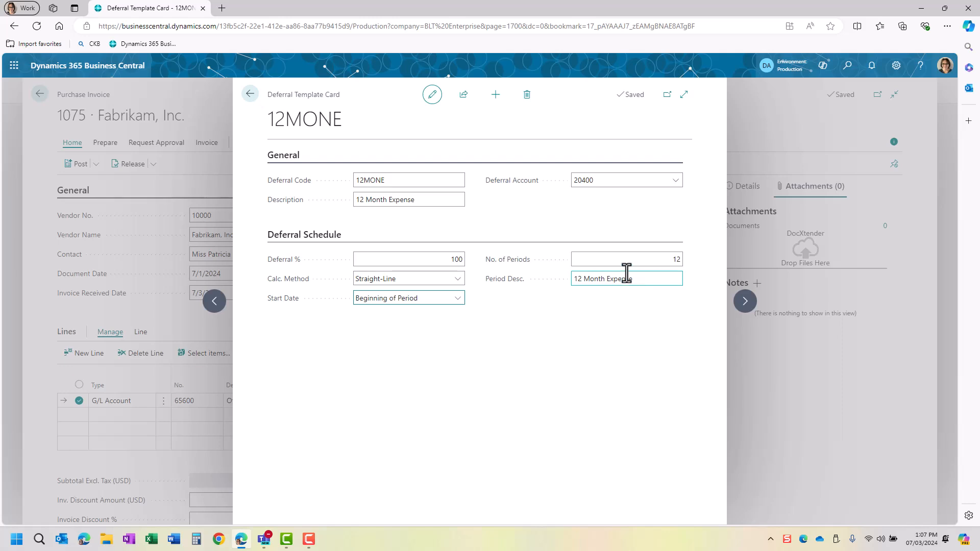
- Return to invoice 1075 and bring up the line's Deferral Code choices
left_click(250, 94)
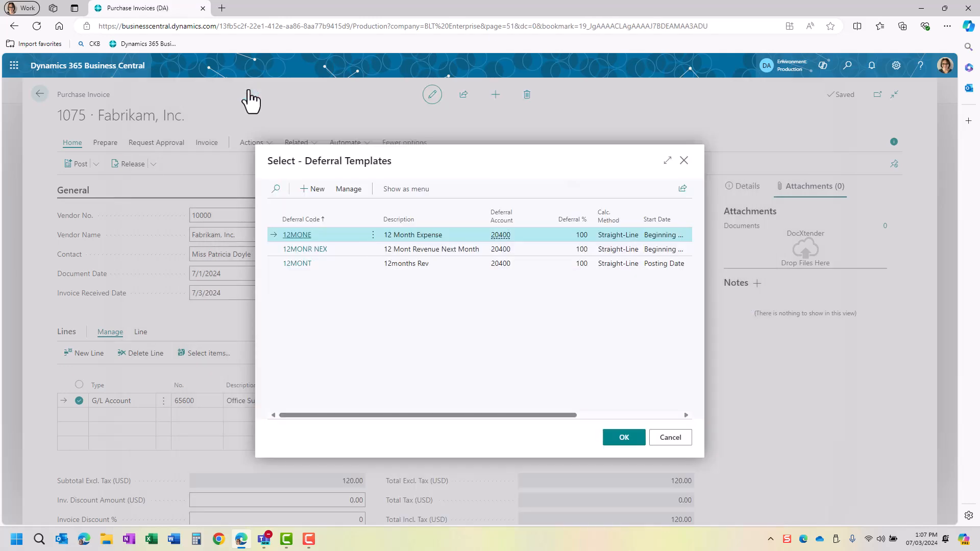
left_click(673, 438)
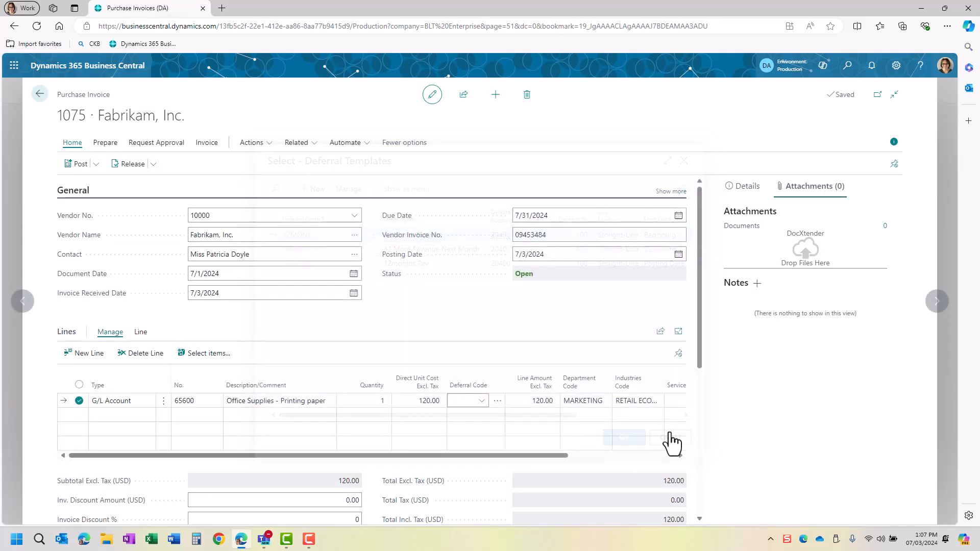
left_click(482, 401)
left_click(484, 401)
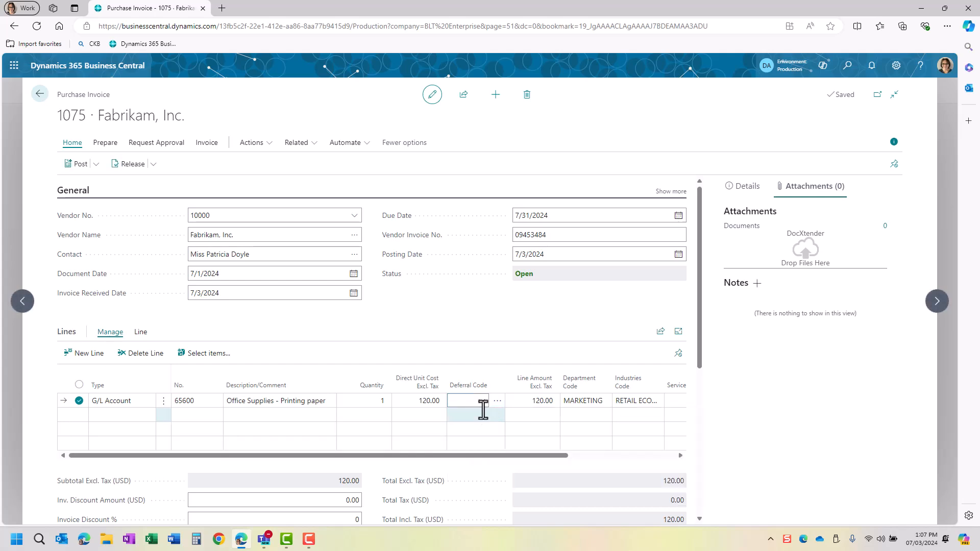
left_click(481, 402)
- Set the printing-paper line's deferral code to 12MONE and view its deferral schedule
left_click(491, 443)
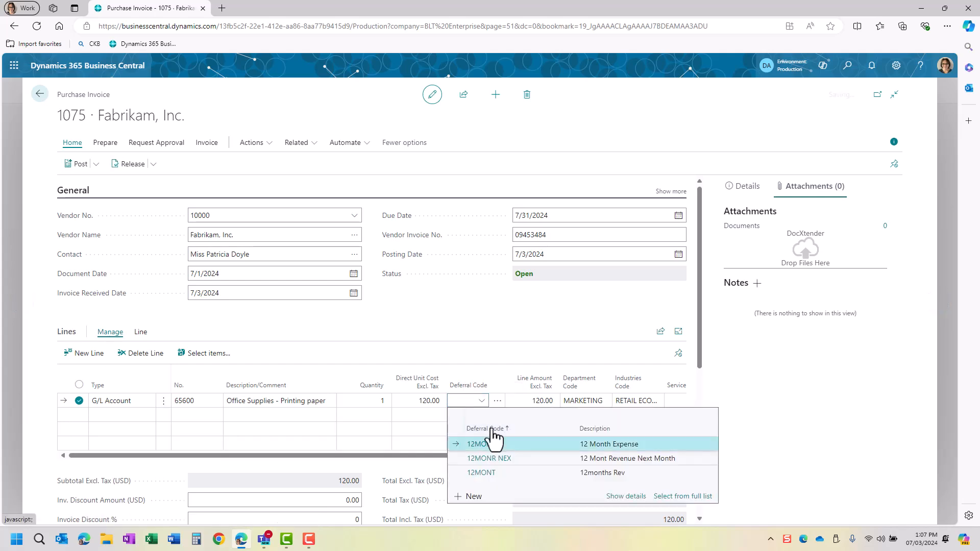
left_click(449, 330)
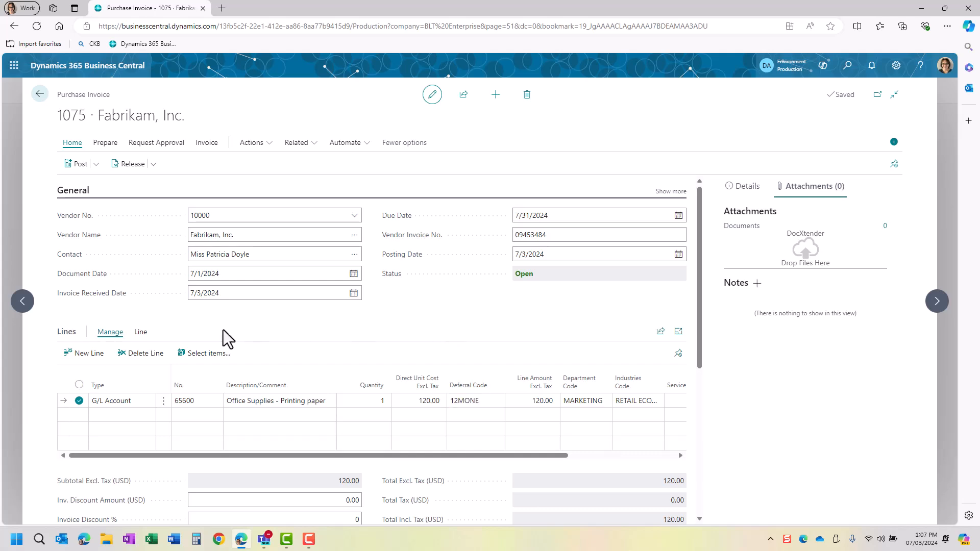
left_click(313, 401)
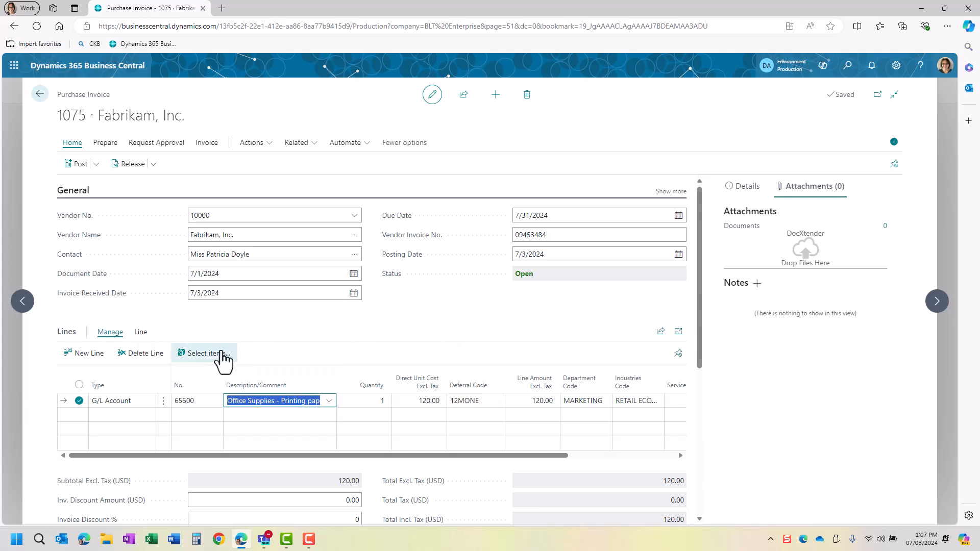
left_click(141, 332)
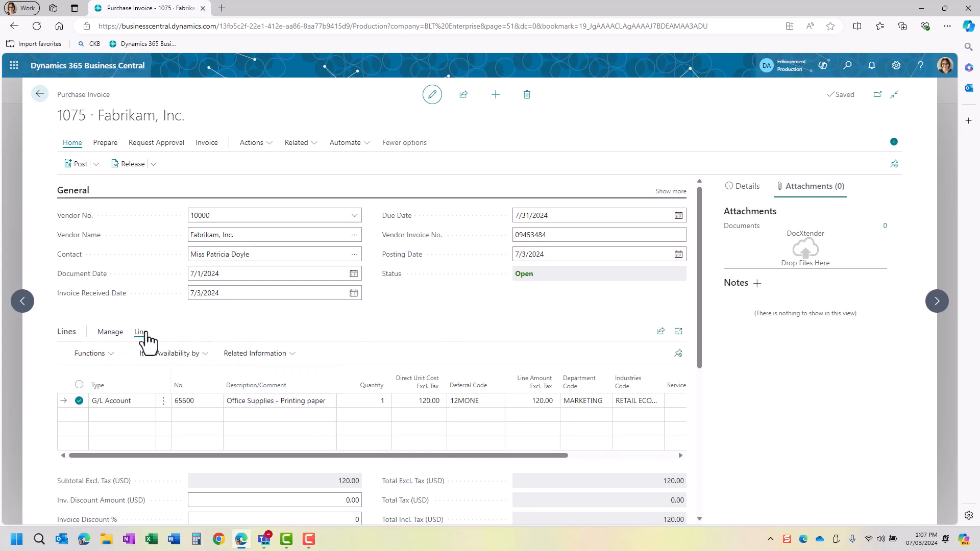
left_click(239, 356)
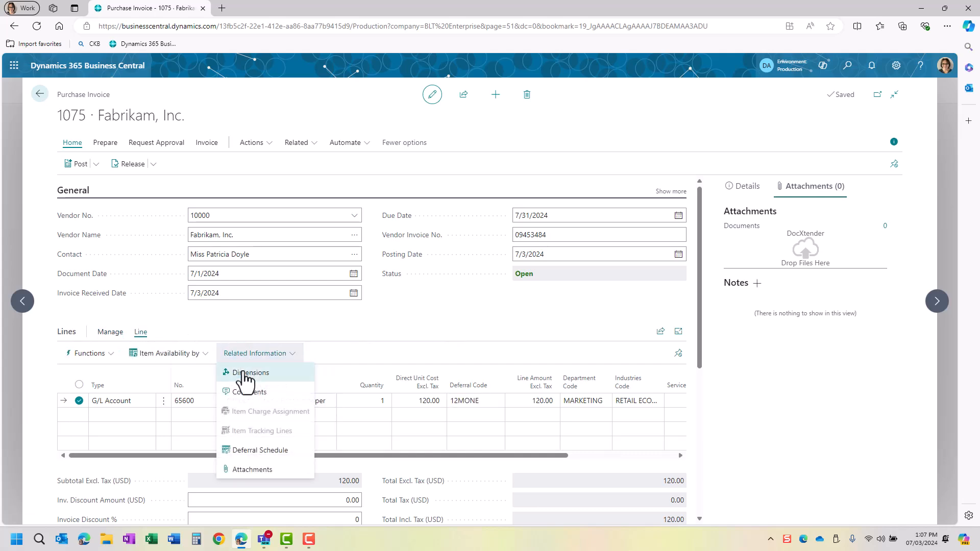
left_click(251, 450)
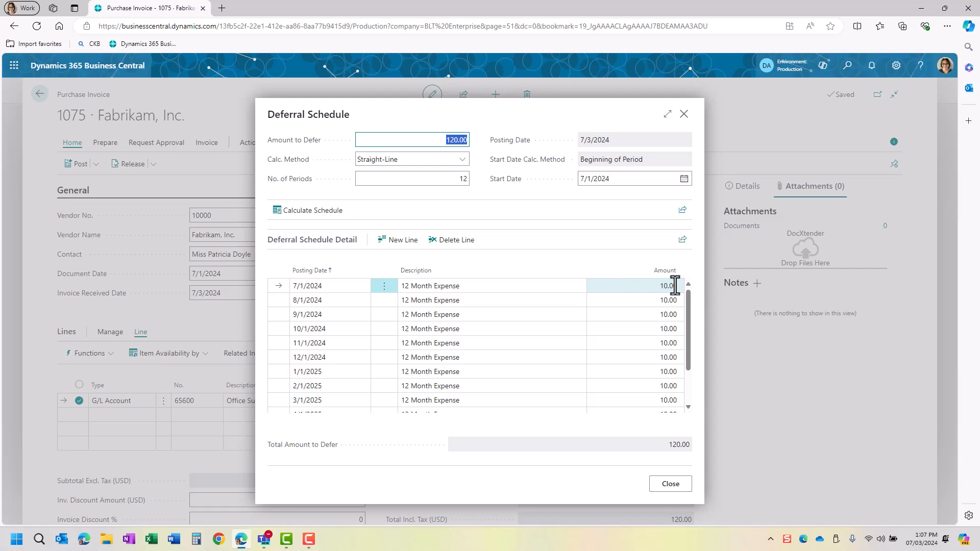
scroll(666, 393, "down", 1)
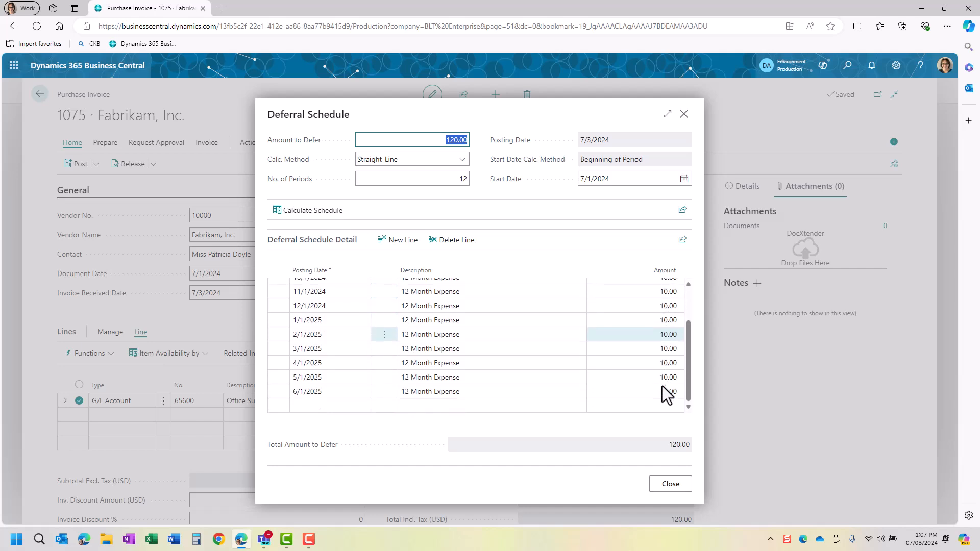
scroll(324, 302, "up", 2)
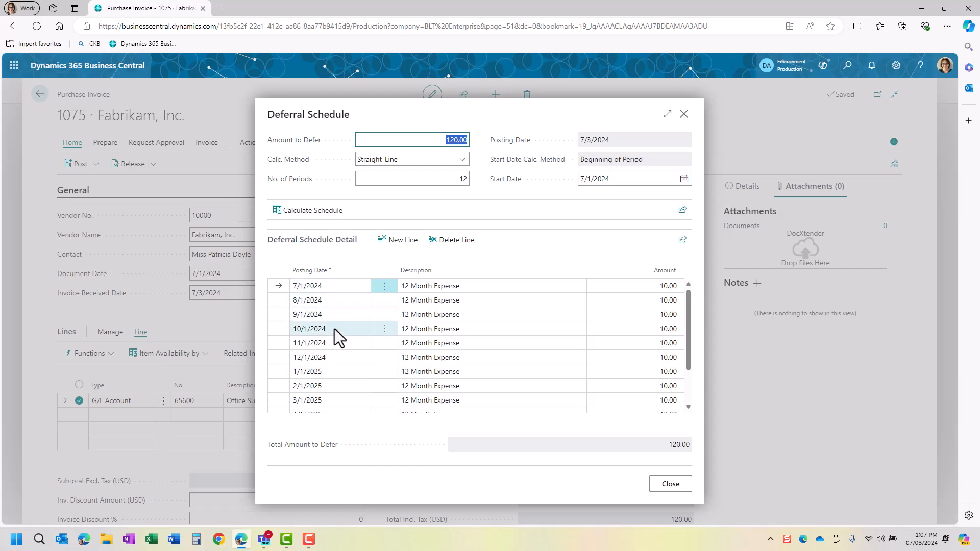
- Recalculate the schedule over 6, then 12 periods of 10.00 each
left_click(428, 185)
type("6")
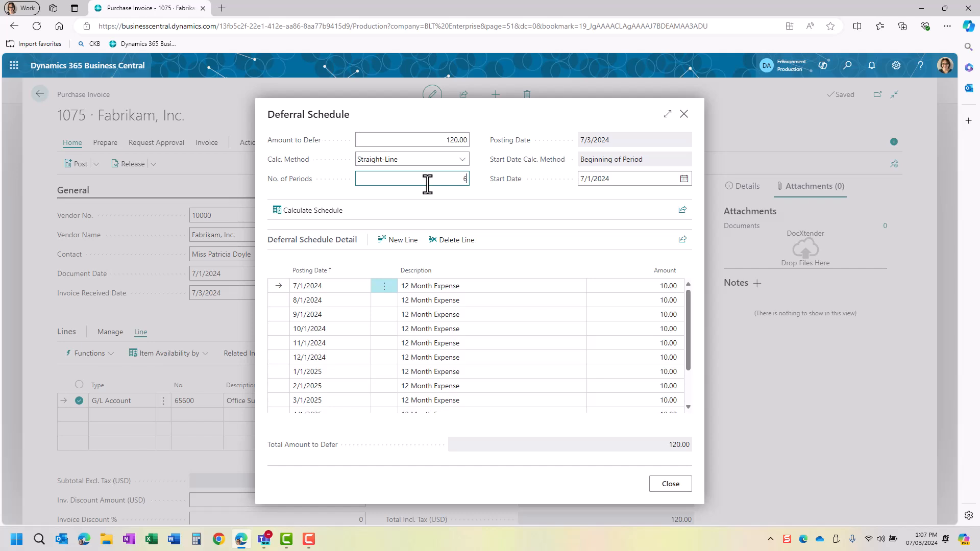
key("Tab")
left_click(330, 210)
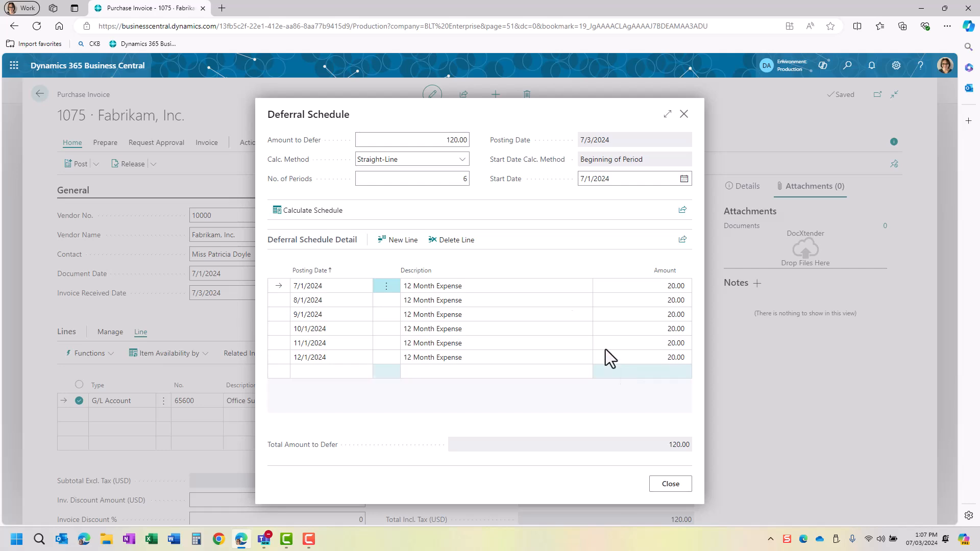
left_click(457, 179)
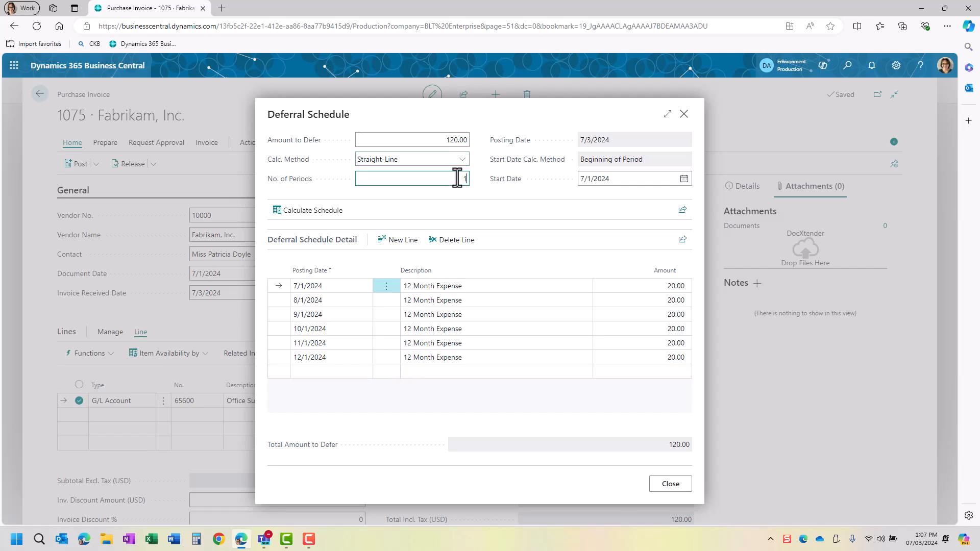
key("Tab")
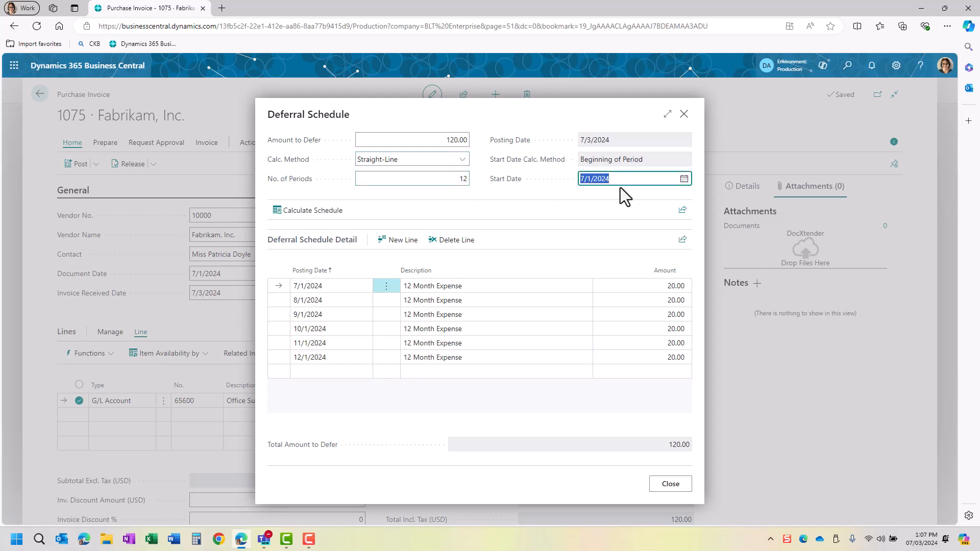
left_click(327, 212)
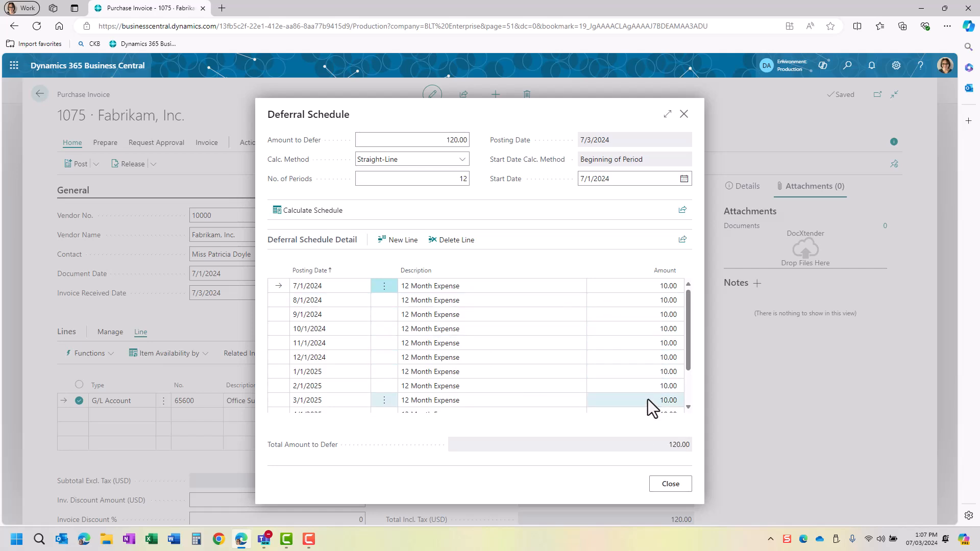
left_click(672, 491)
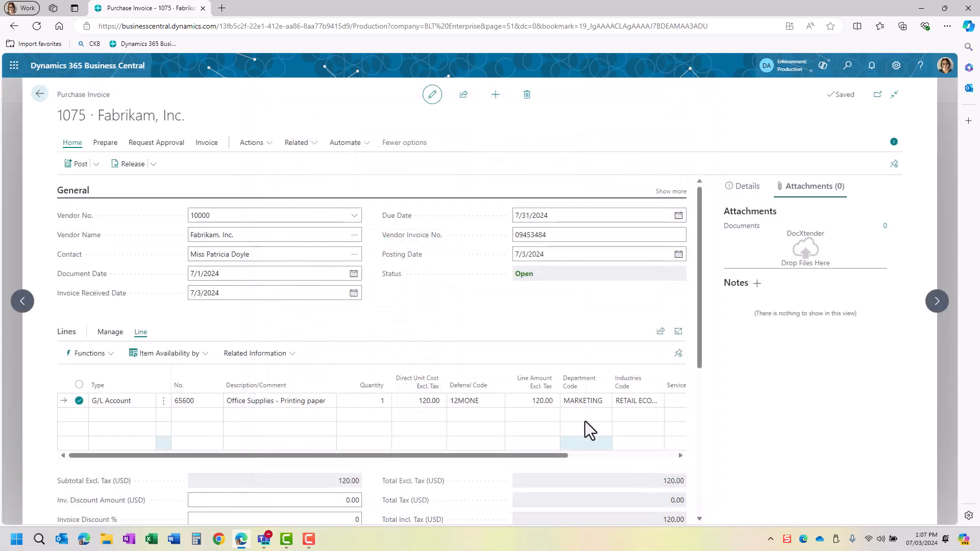
- Preview posting invoice 1075 and review its 28 G/L entries sorted by posting date
left_click(893, 142)
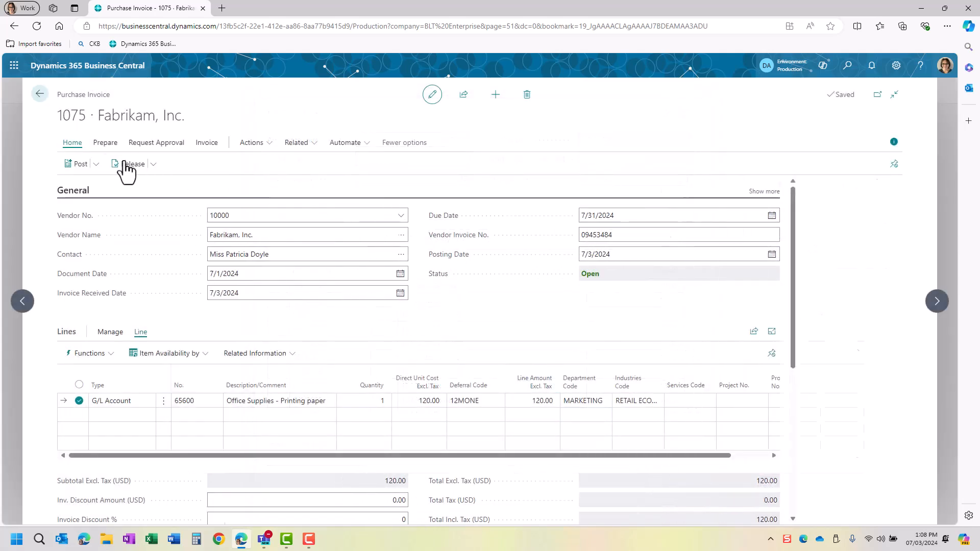
left_click(97, 164)
left_click(102, 202)
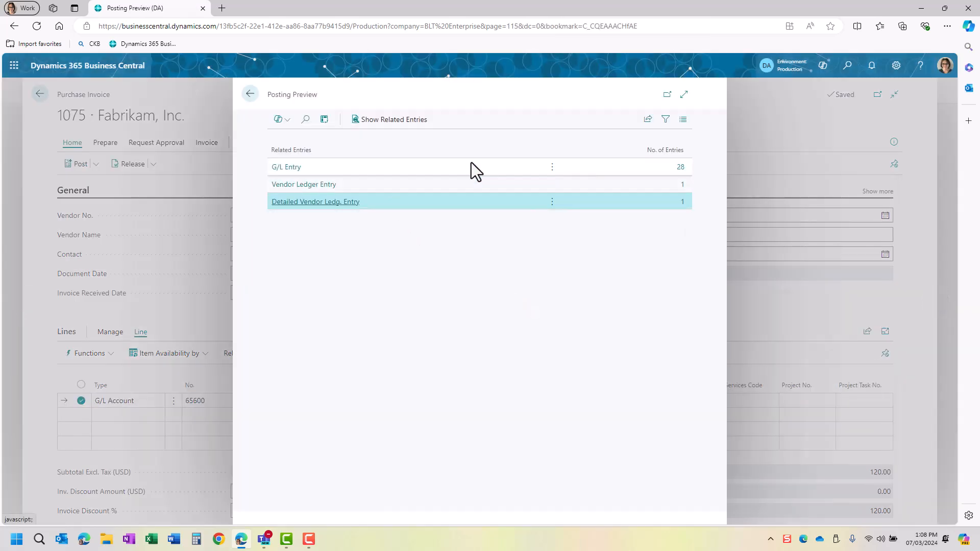
left_click(683, 170)
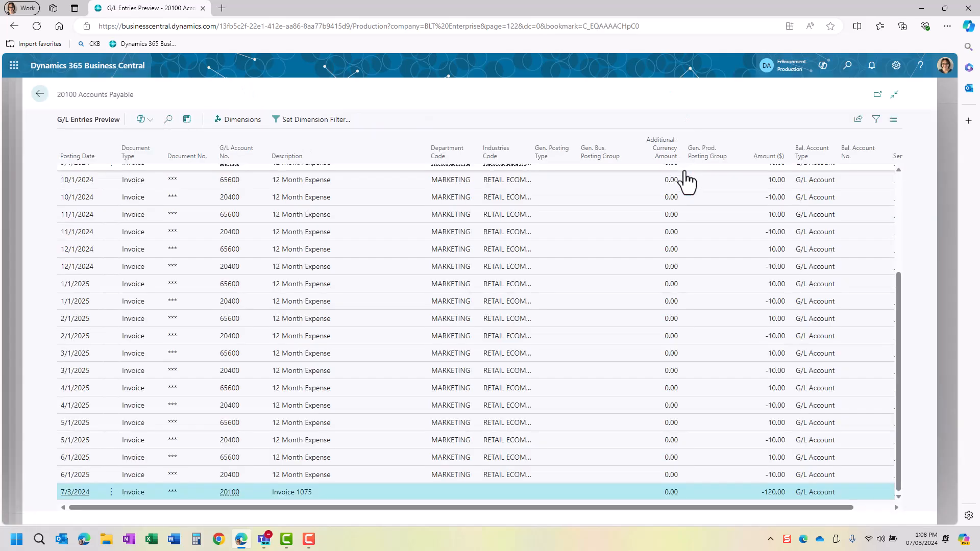
scroll(459, 278, "up", 5)
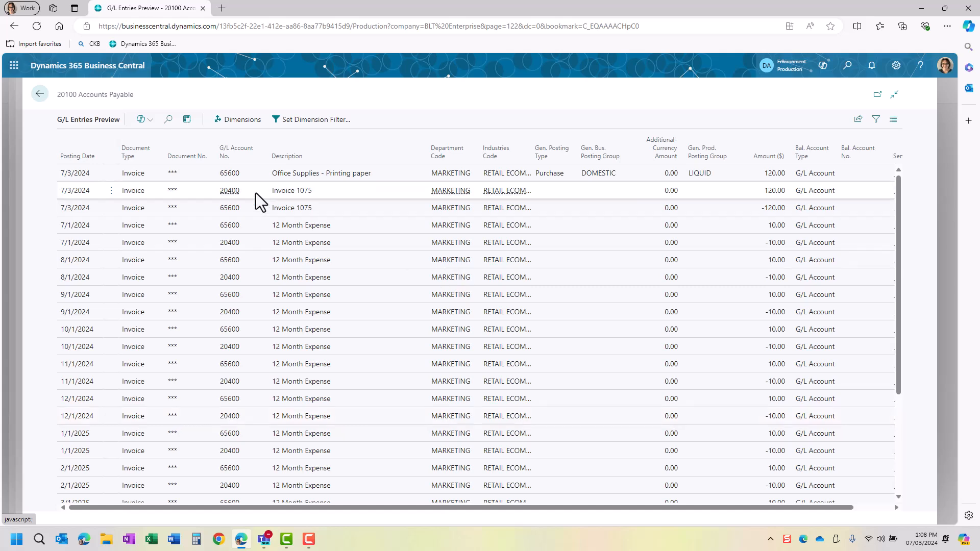
left_click(86, 158)
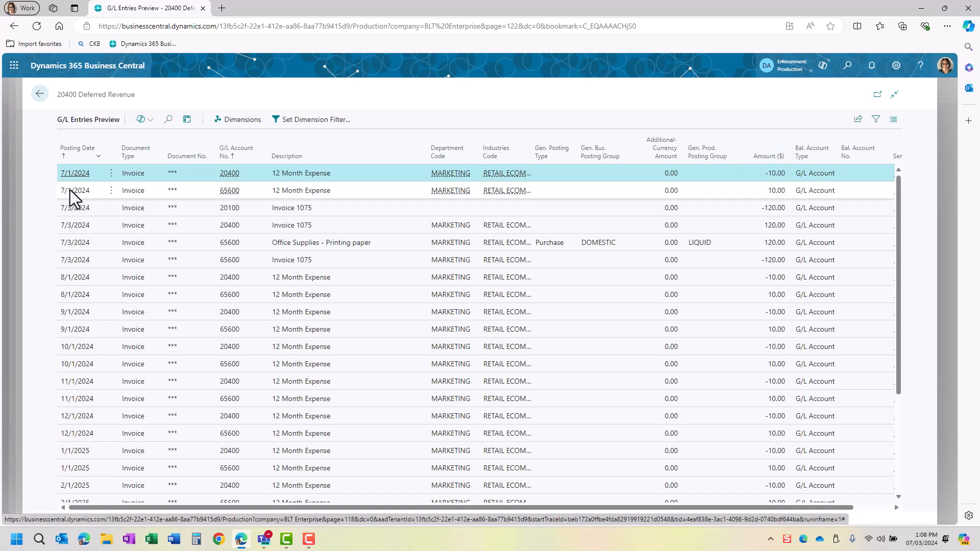
scroll(93, 388, "down", 3)
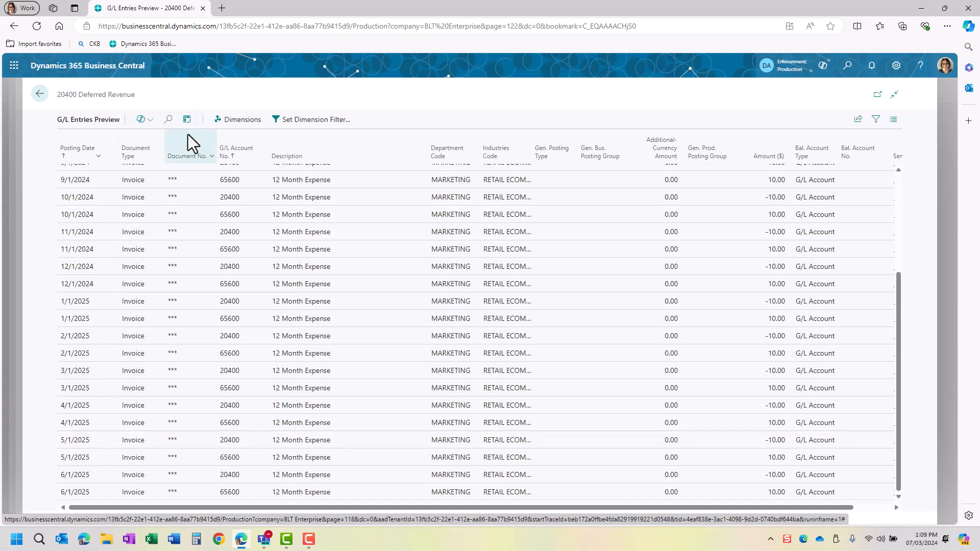
left_click(39, 93)
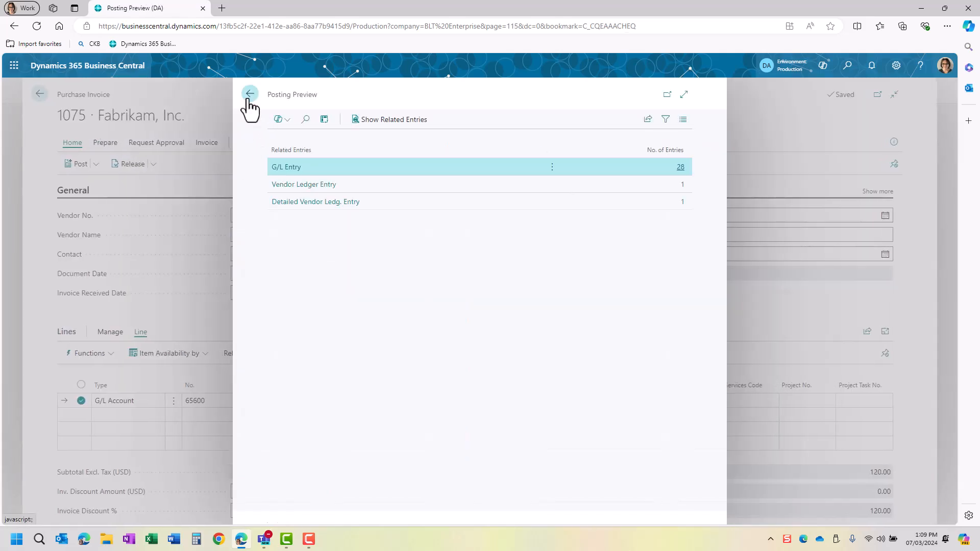
left_click(248, 95)
- Post invoice 1075 as 109080, open it, and list its related entries
left_click(77, 164)
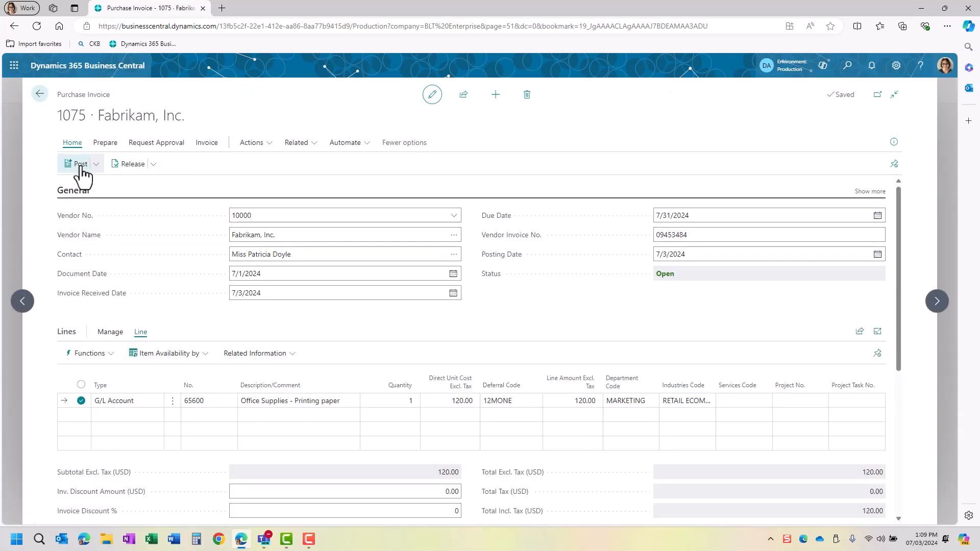
left_click(529, 327)
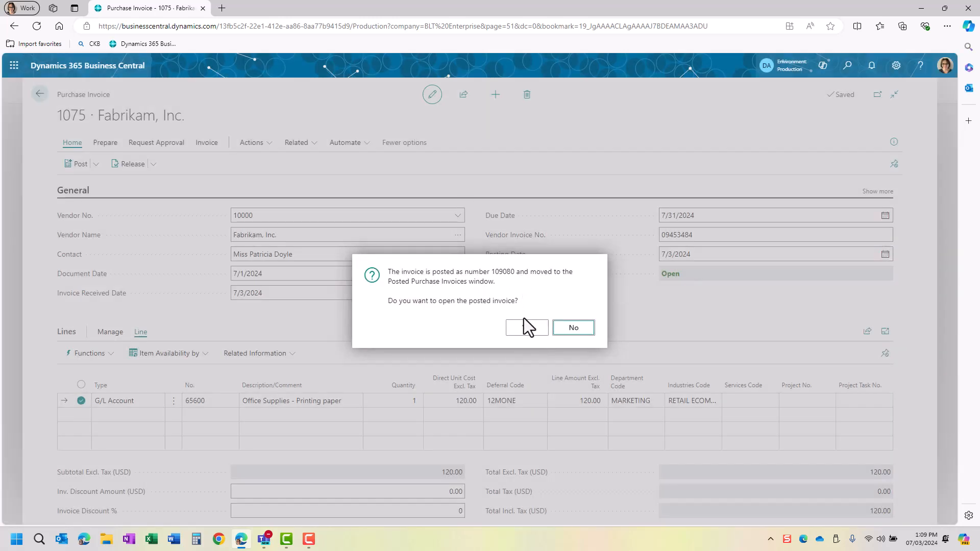
left_click(525, 327)
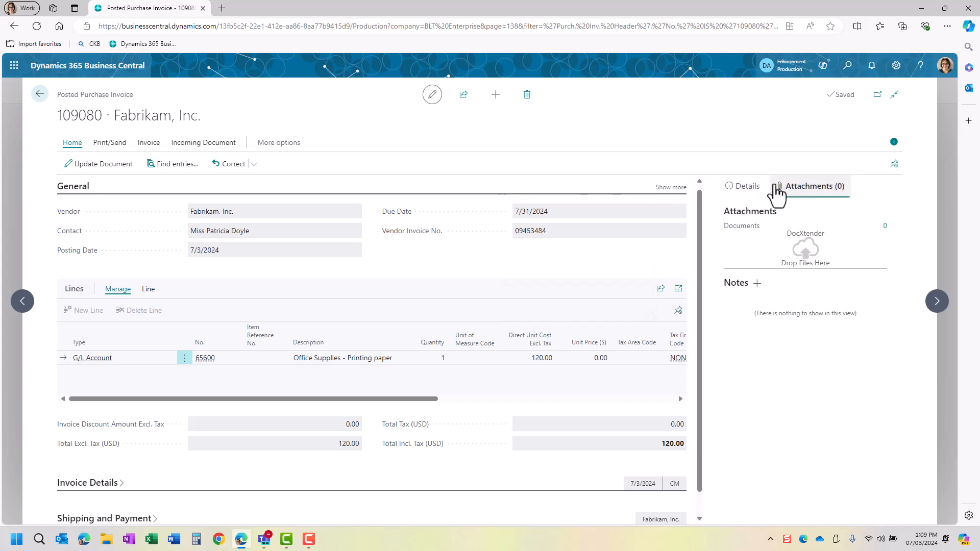
left_click(743, 187)
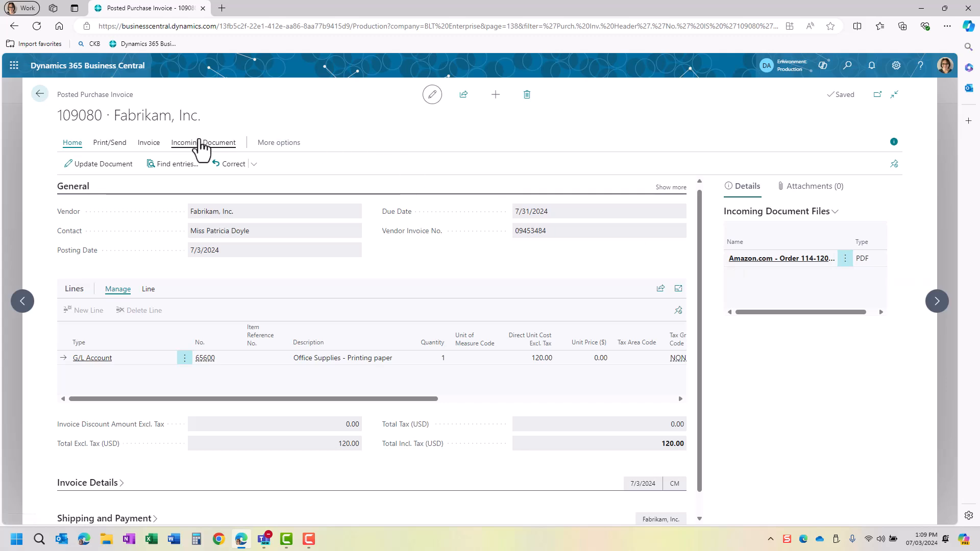
left_click(168, 165)
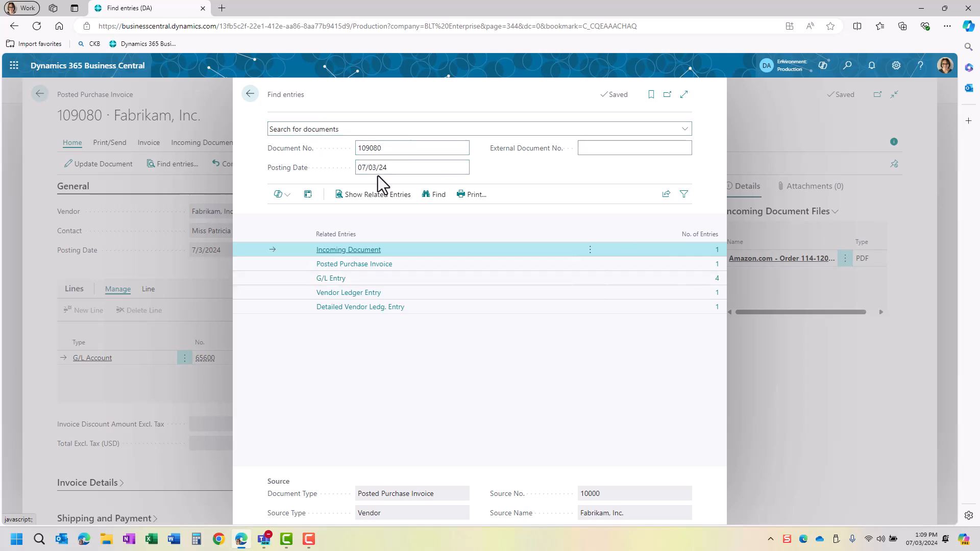
- Return to BC Demo home and open the G/L Registers via search
left_click(248, 97)
left_click(37, 95)
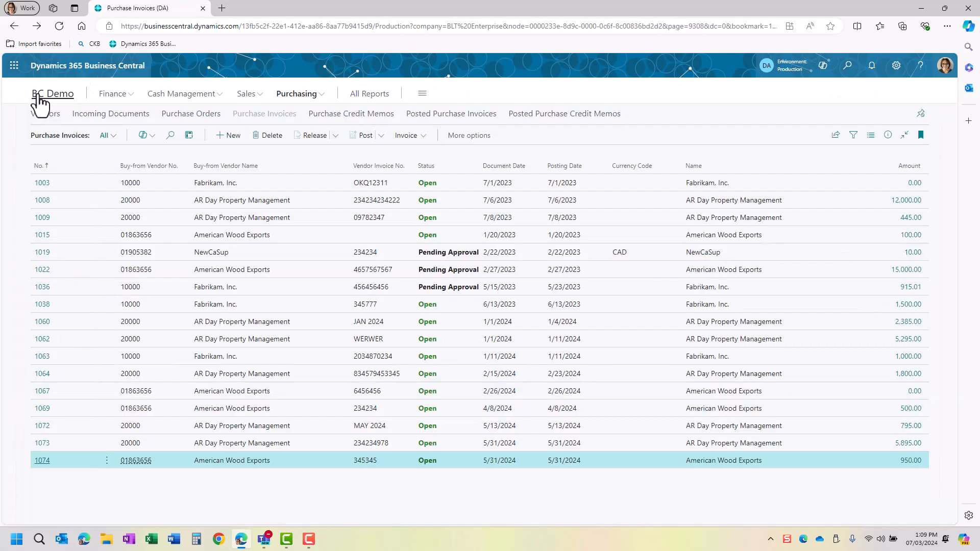
left_click(46, 94)
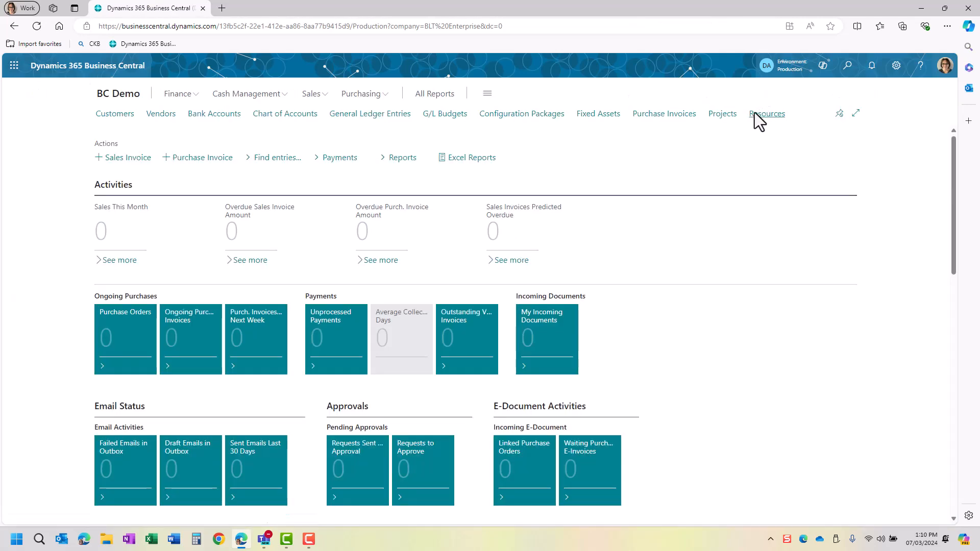
left_click(848, 66)
type("g/l reg")
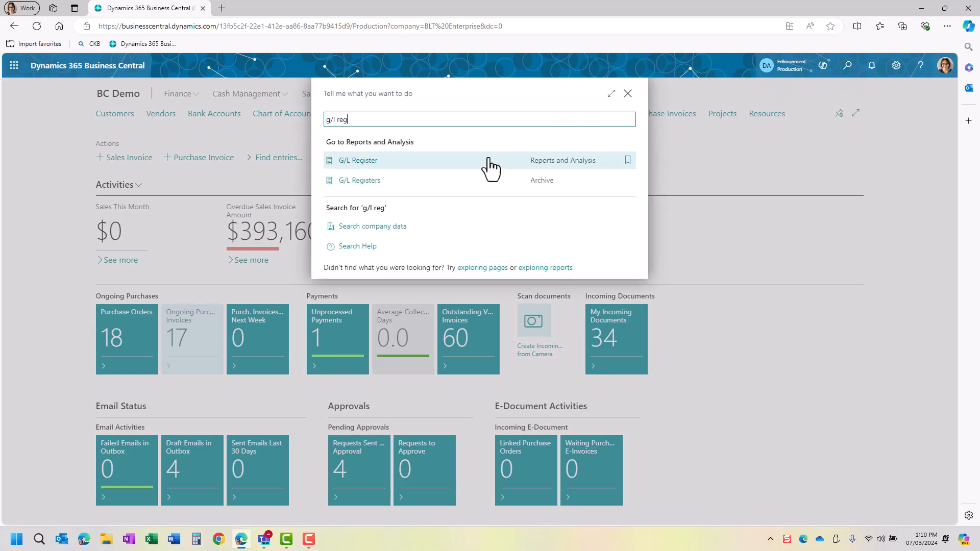
left_click(375, 181)
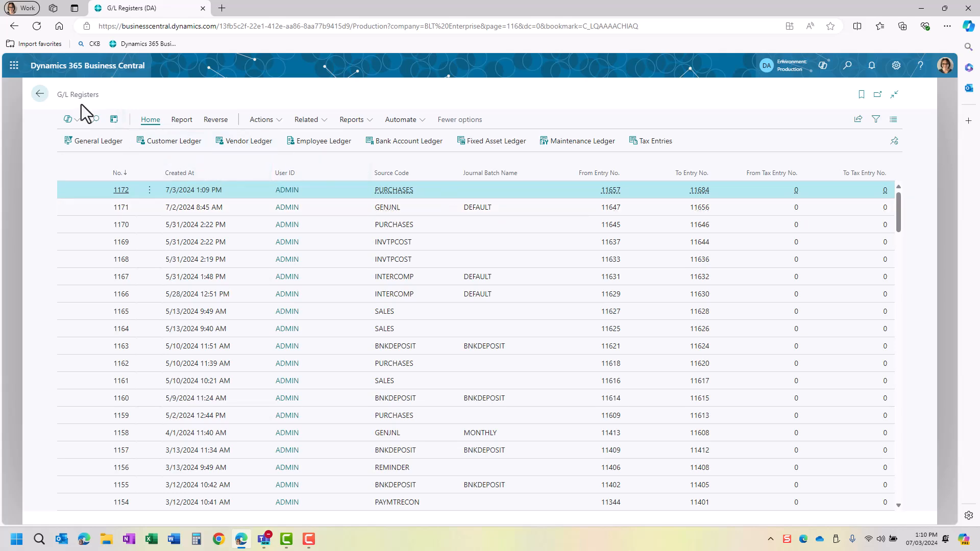
- Open the Posted Purchase Invoices list from the Purchasing menu
left_click(41, 95)
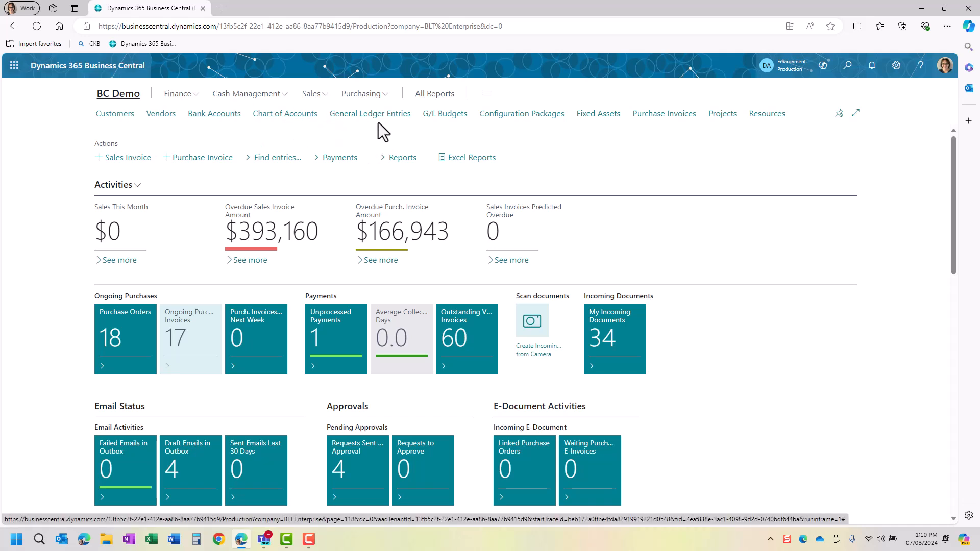
left_click(352, 95)
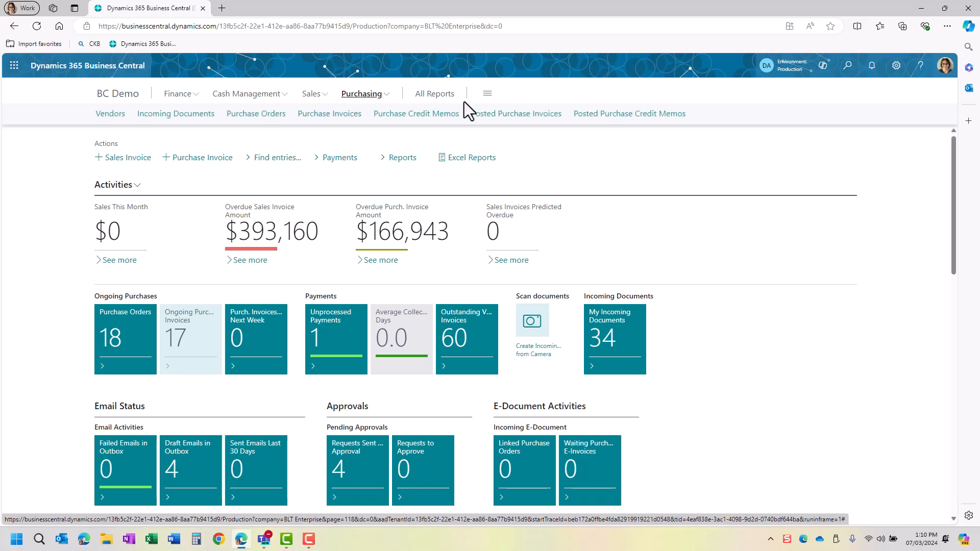
left_click(483, 117)
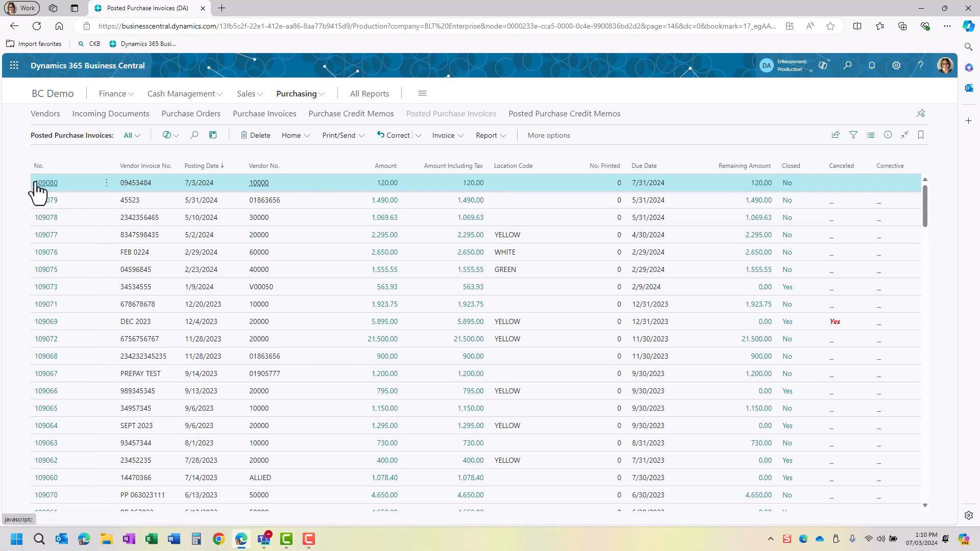
- Check 109080's Accounts Payable, Deferred Revenue and Office Supplies G/L entries and correction options
left_click(888, 135)
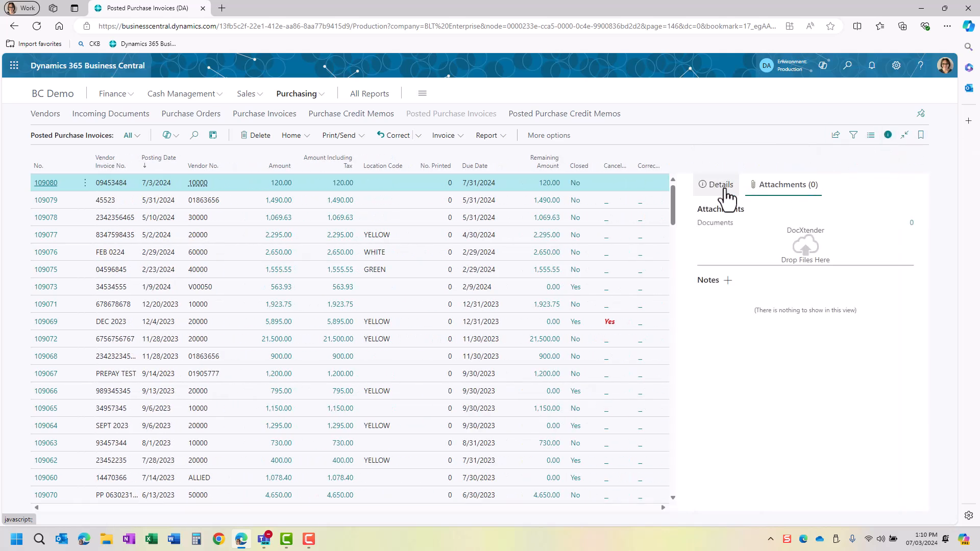
left_click(725, 191)
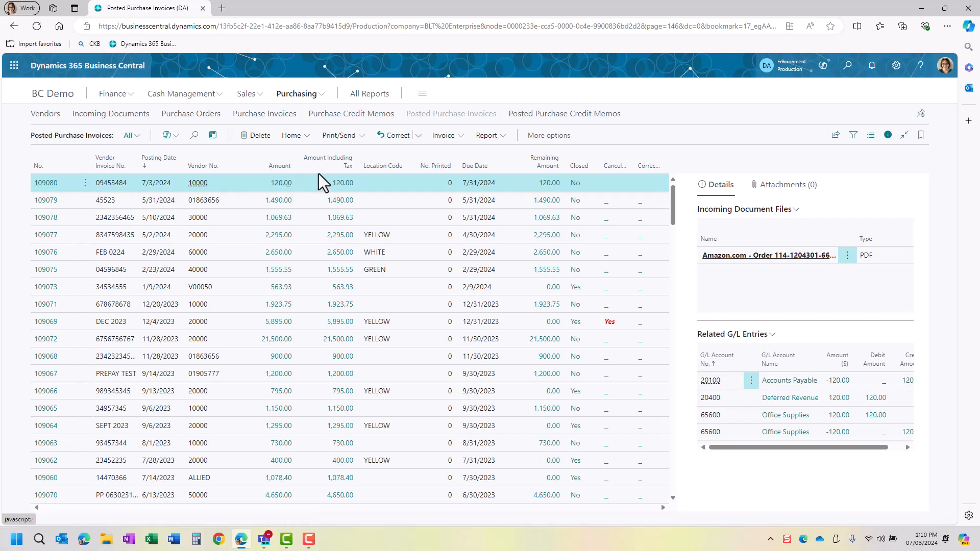
left_click(418, 135)
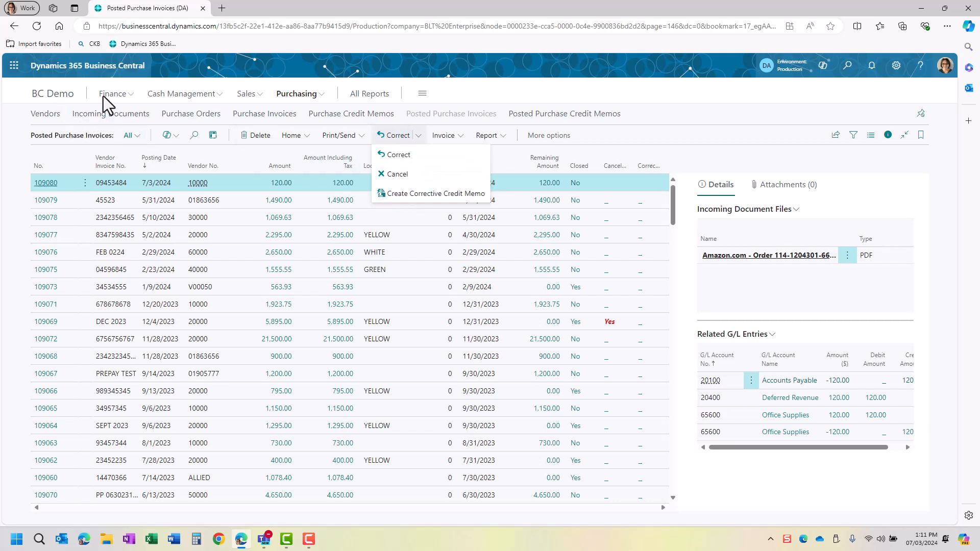
left_click(51, 94)
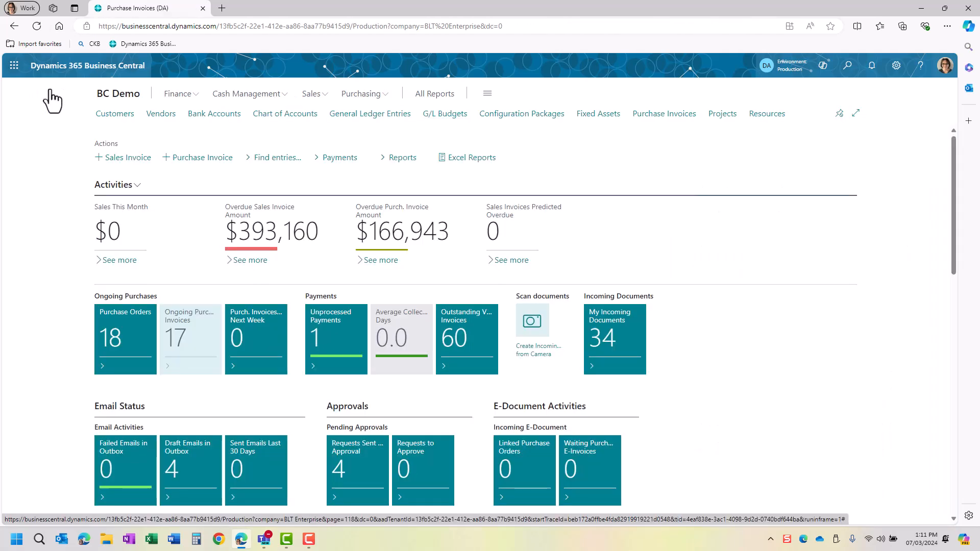
left_click(848, 70)
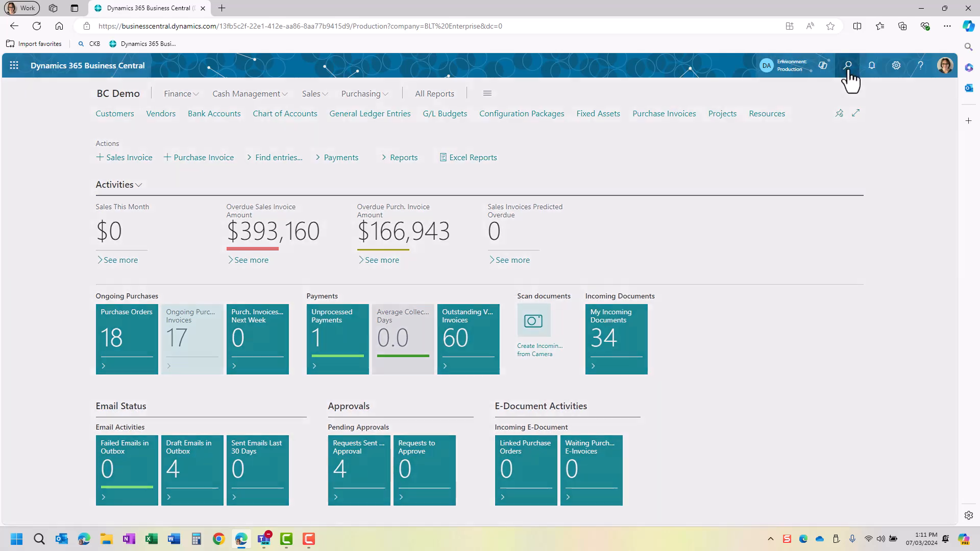
type("aged")
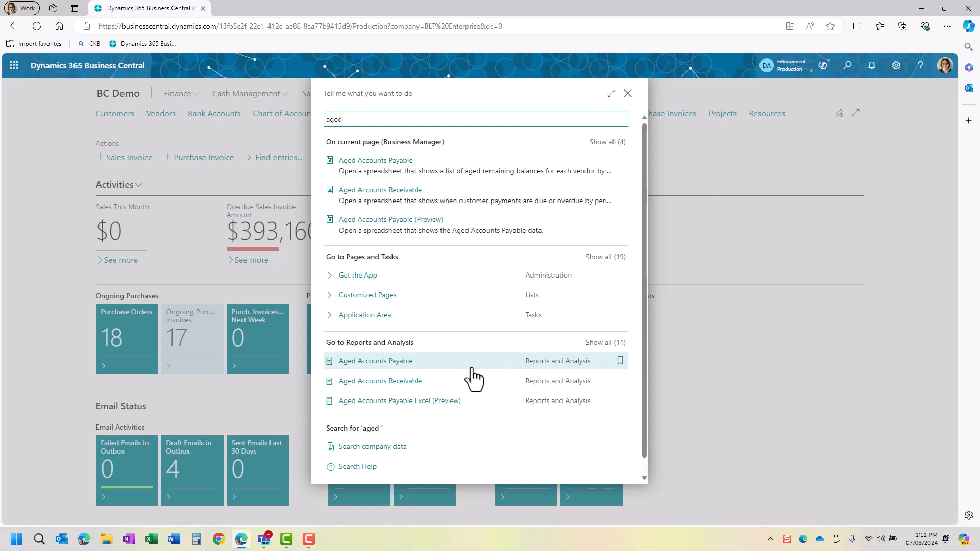
left_click(397, 361)
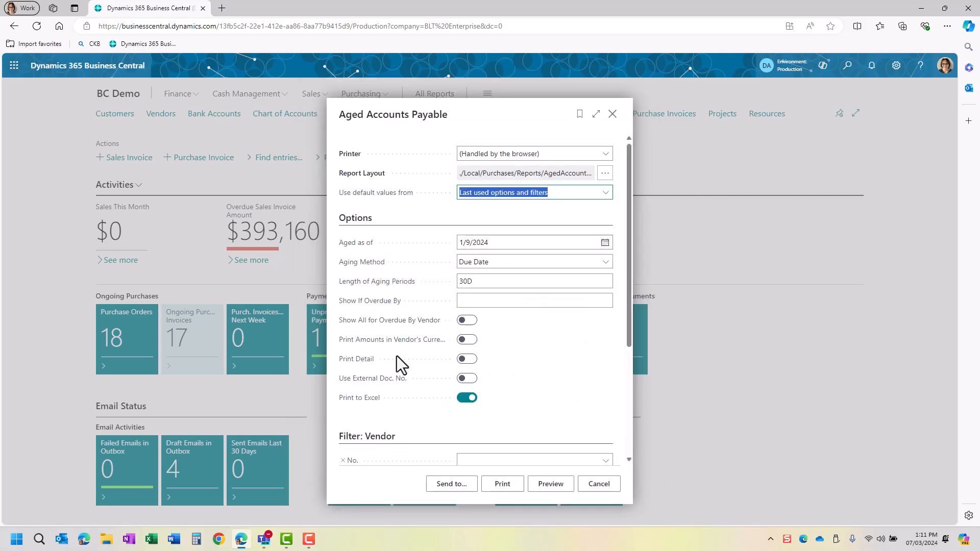
left_click(506, 240)
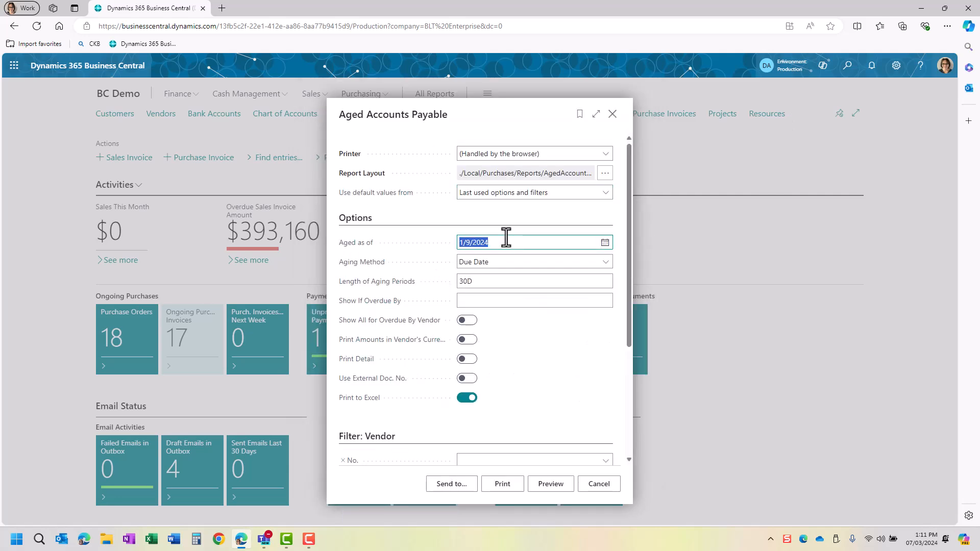
type("0")
key("Tab")
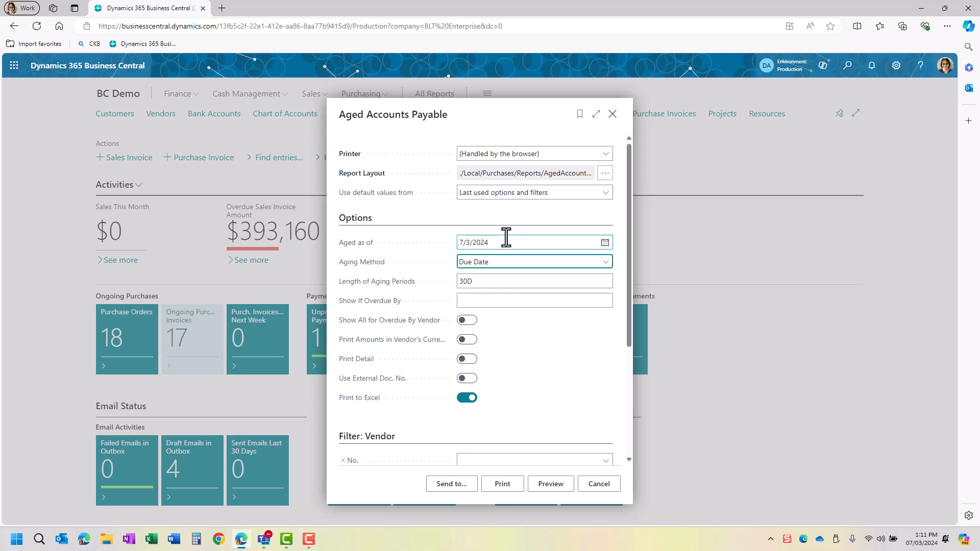
left_click(496, 281)
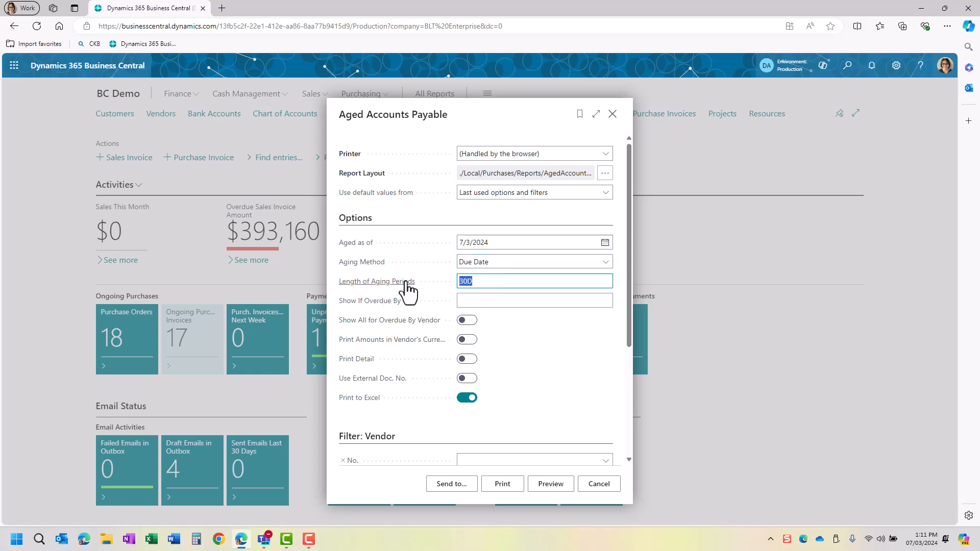
mouse_move(403, 286)
scroll(501, 434, "down", 3)
left_click(463, 486)
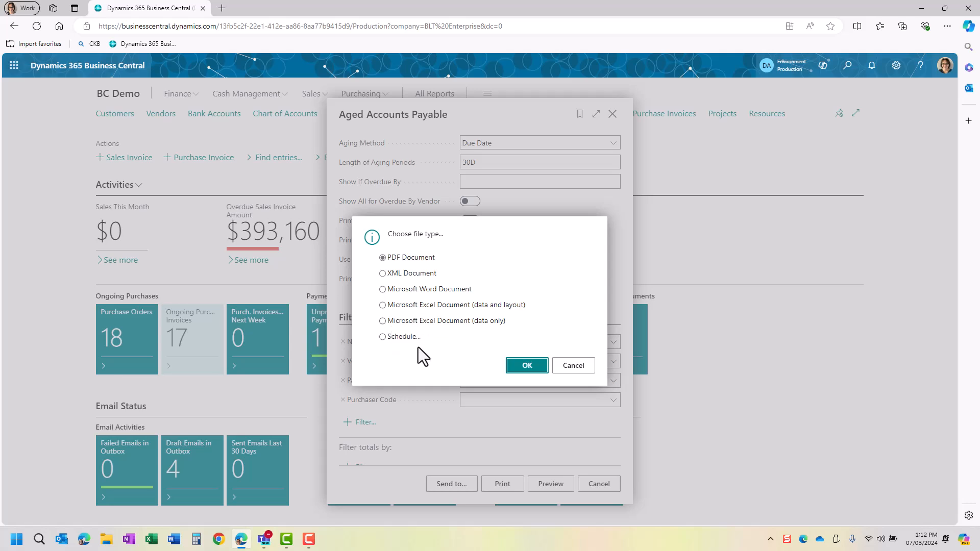
left_click(566, 366)
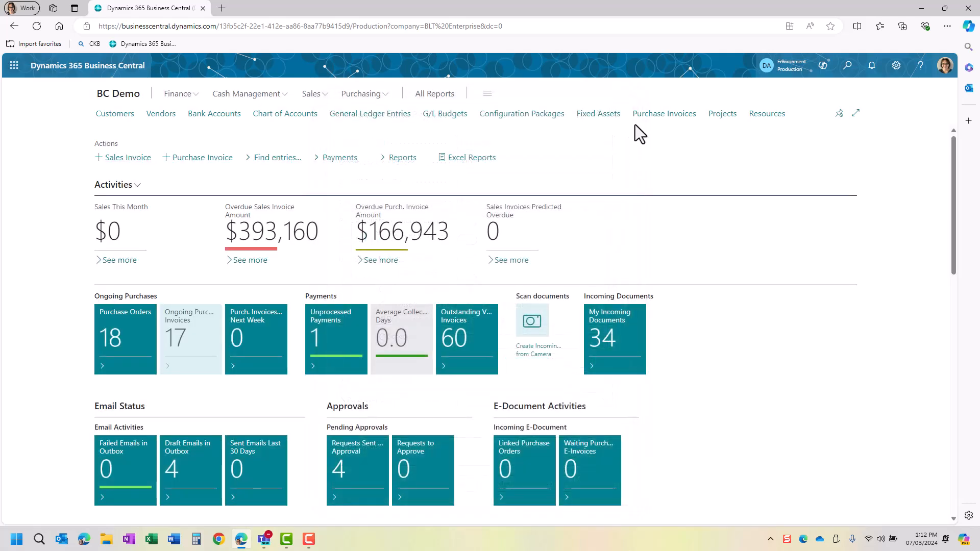